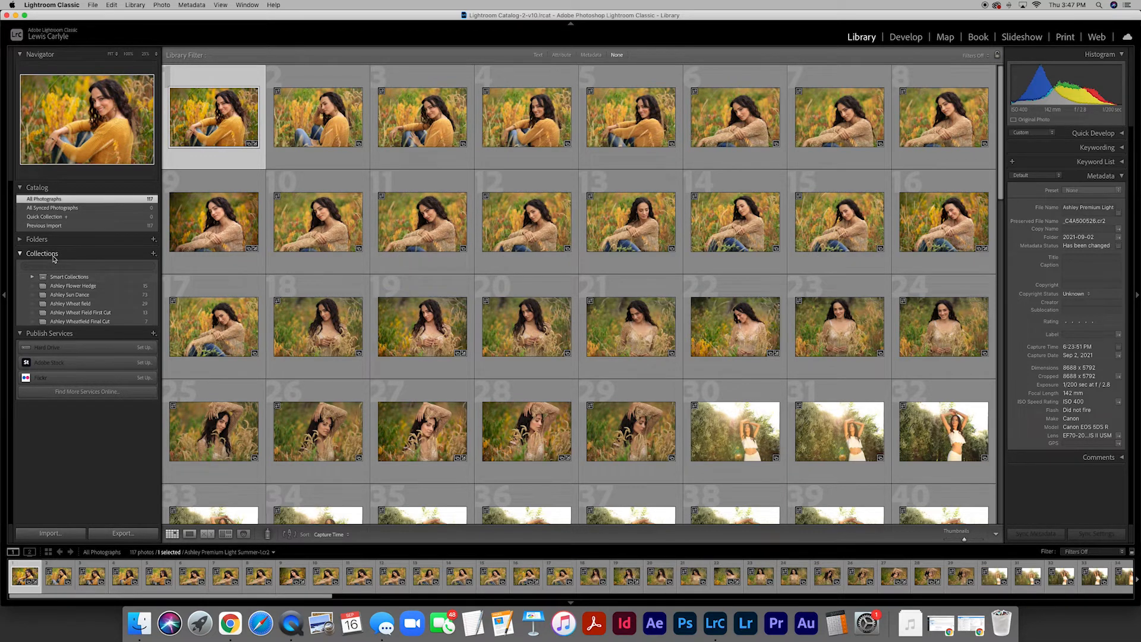
Browse the wheat field collections, open the seven-photo Wheatfield Final Cut collection and bring its first photo into the Develop module
left_click(115, 305)
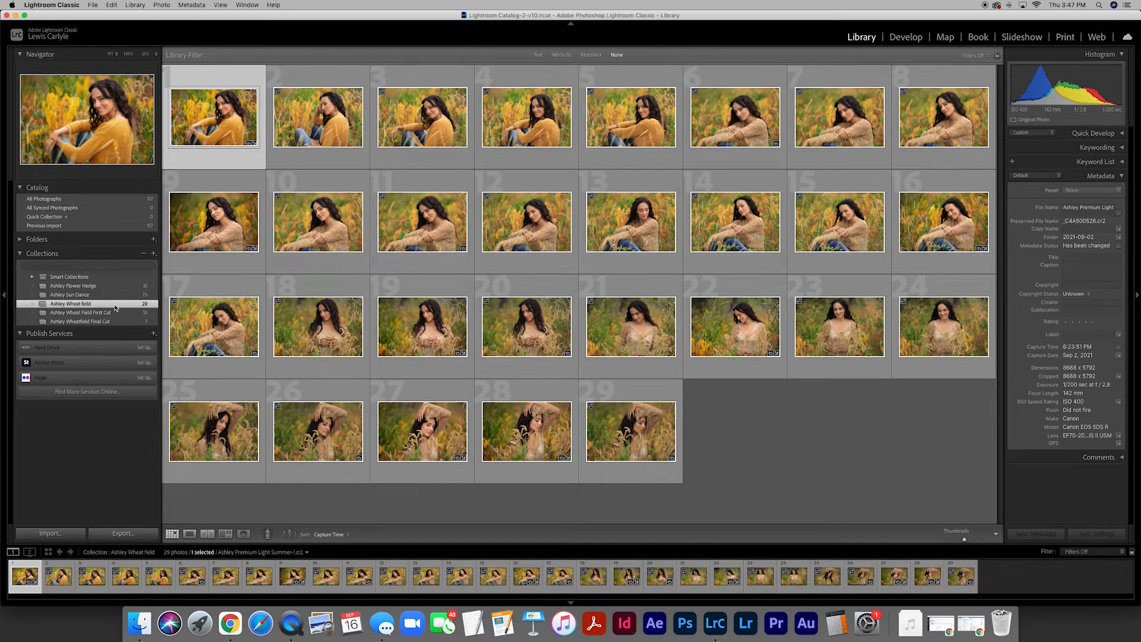
left_click(124, 313)
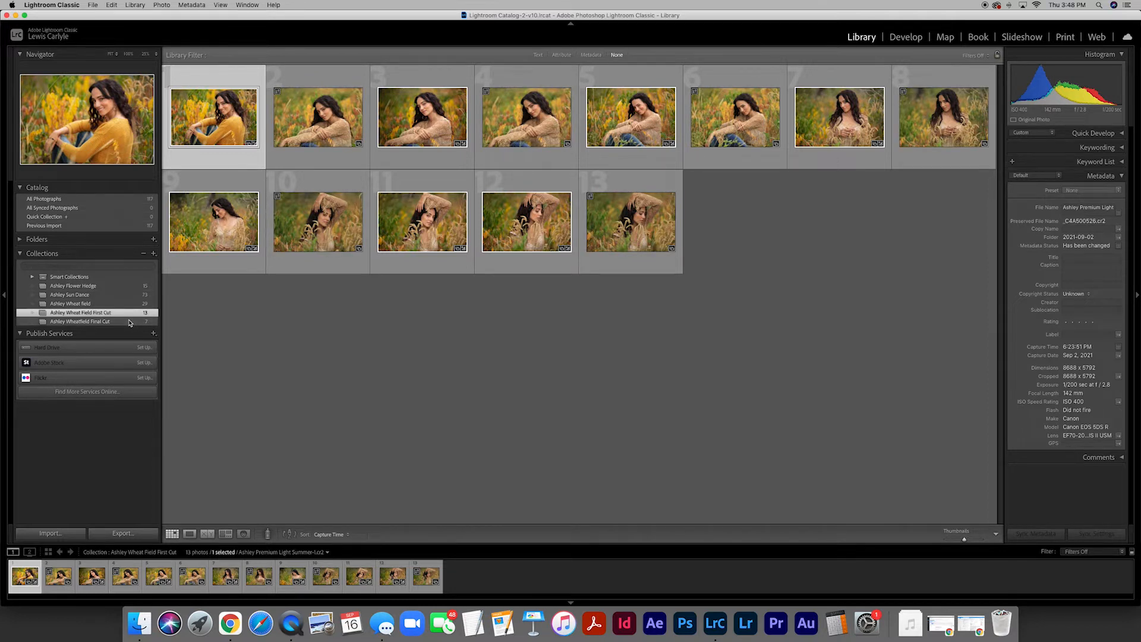
left_click(129, 321)
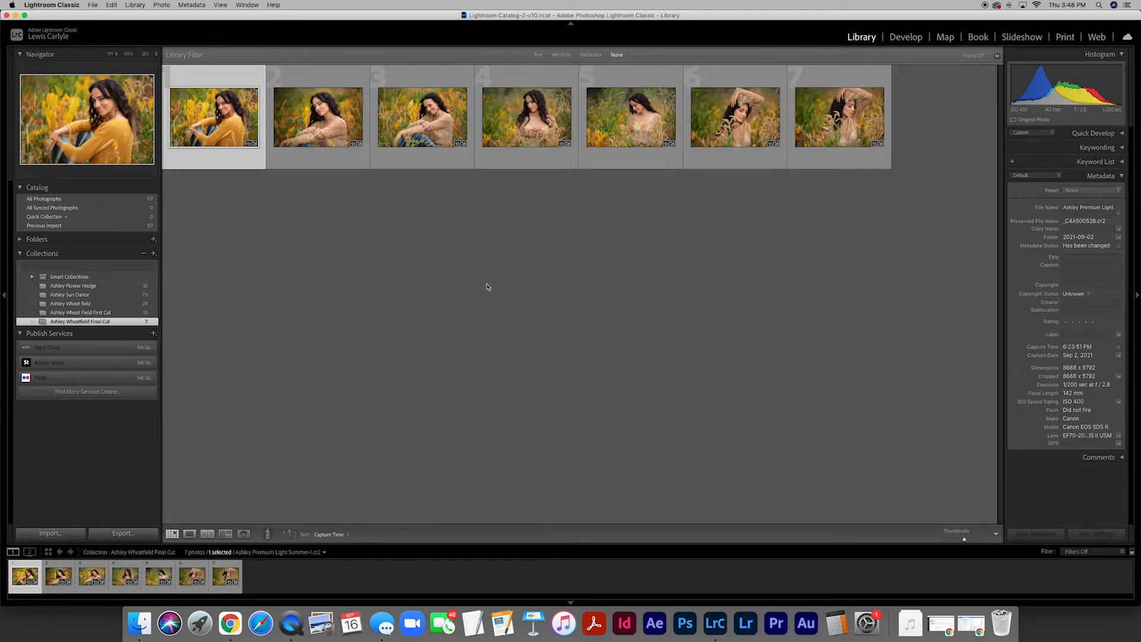
left_click(906, 38)
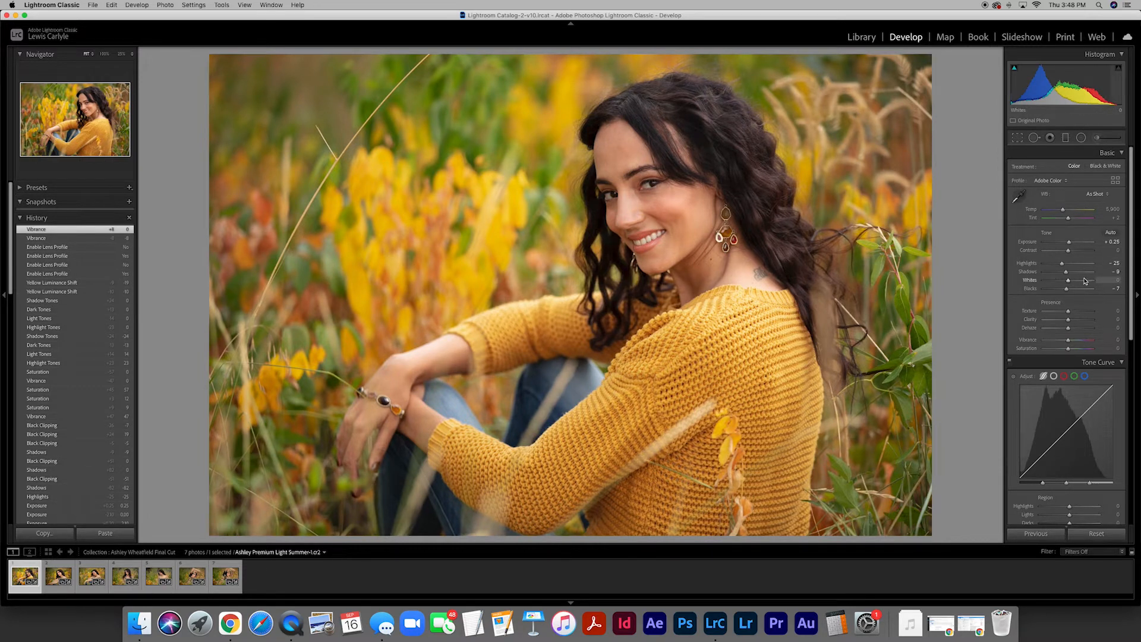
Try raising the photo's overall exposure to +1.05 and undo the change
left_click_drag(1068, 242, 1075, 243)
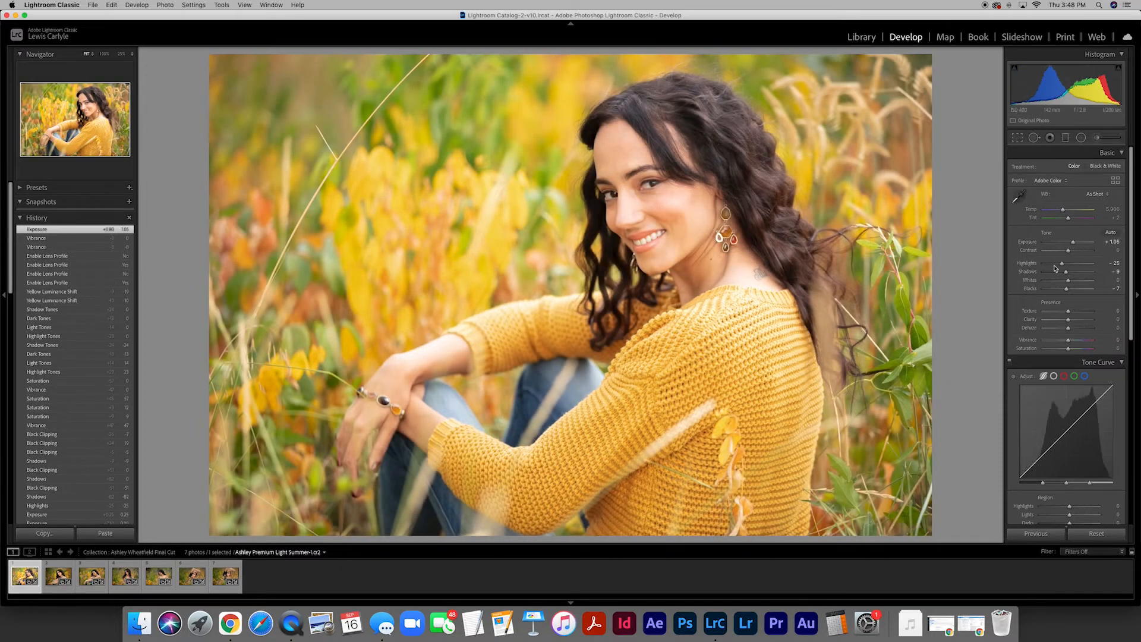
key("super+z")
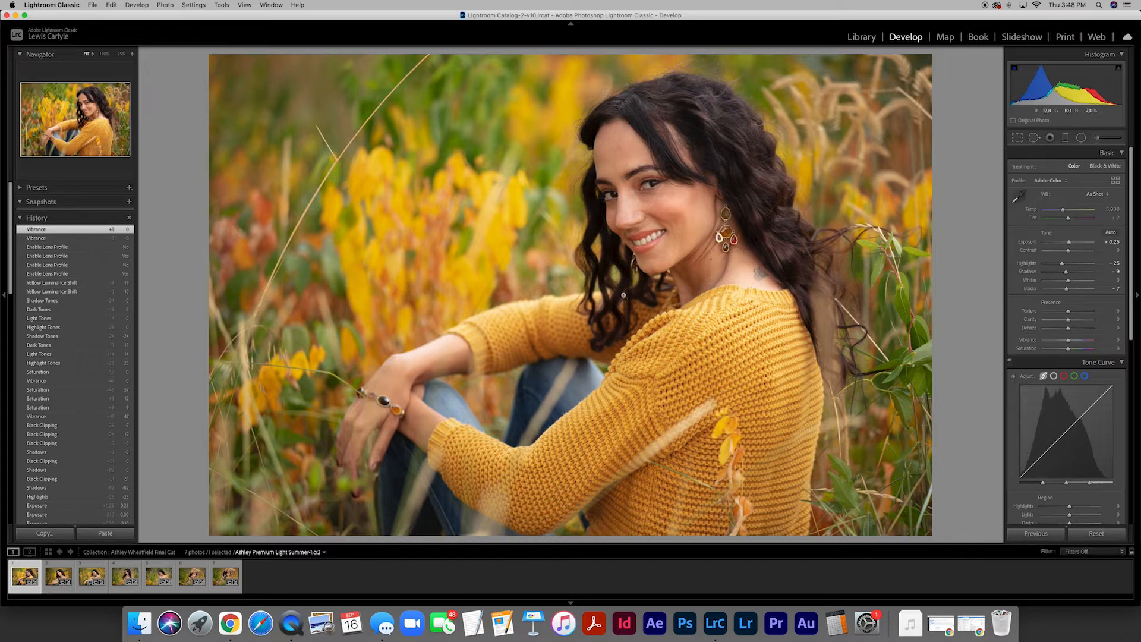
Place an oval radial filter over the woman's face, try and undo an exposure change on it, and close the filter
left_click(1080, 137)
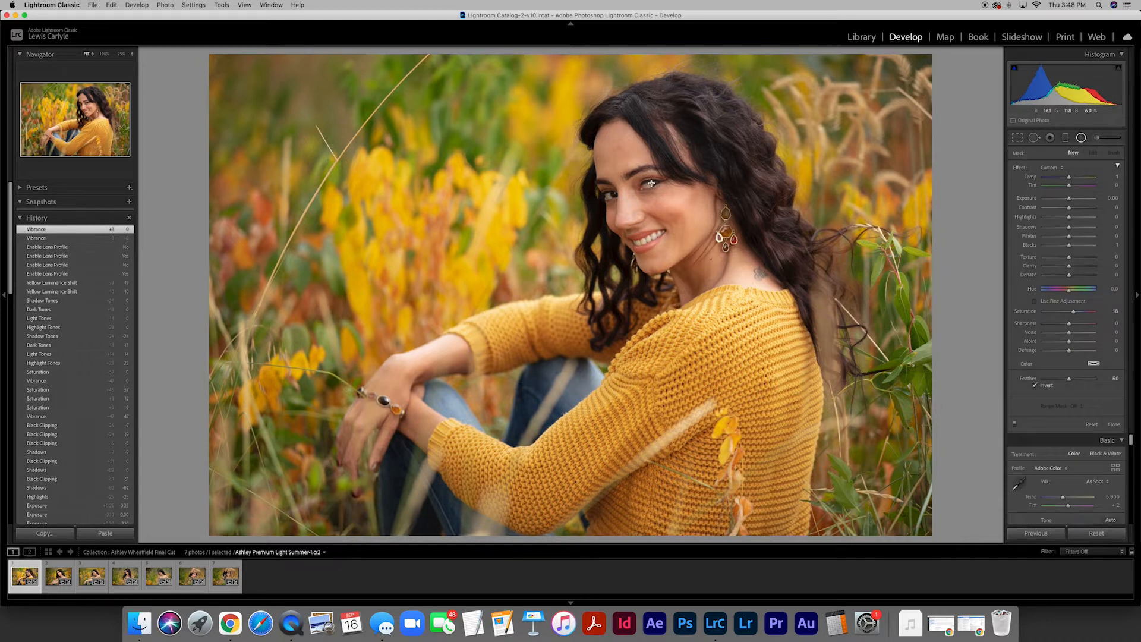
left_click_drag(651, 183, 722, 276)
left_click_drag(649, 182, 653, 189)
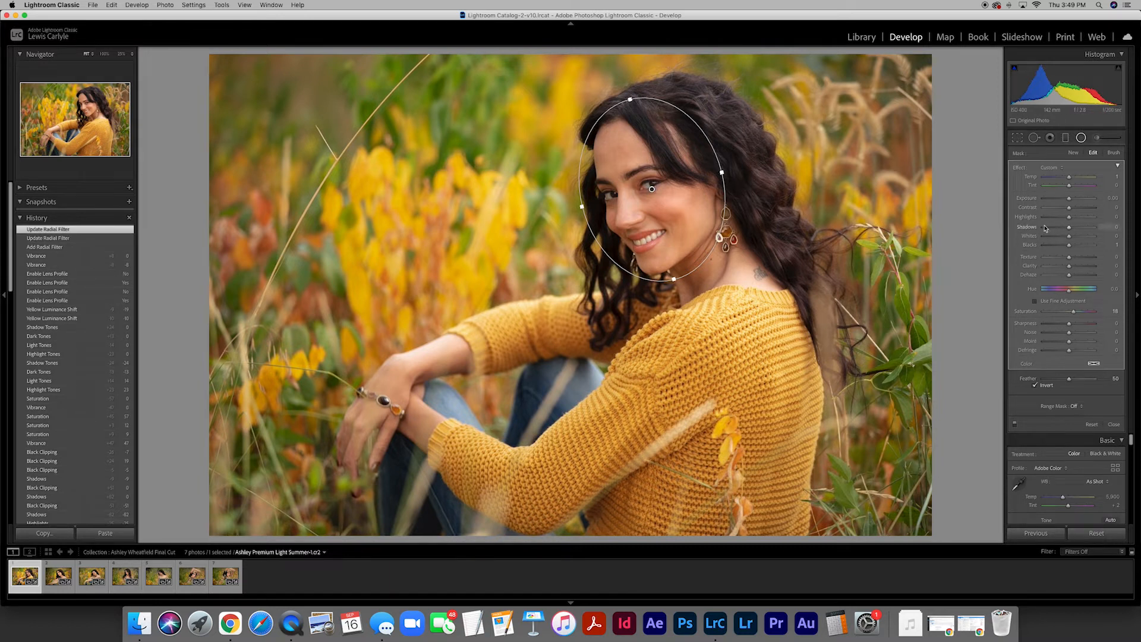
mouse_move(1068, 198)
left_mouse_down()
mouse_move(1088, 200)
mouse_move(1045, 200)
mouse_move(1091, 200)
mouse_move(1042, 201)
mouse_move(1080, 200)
mouse_move(1069, 201)
left_mouse_up()
key("super+z")
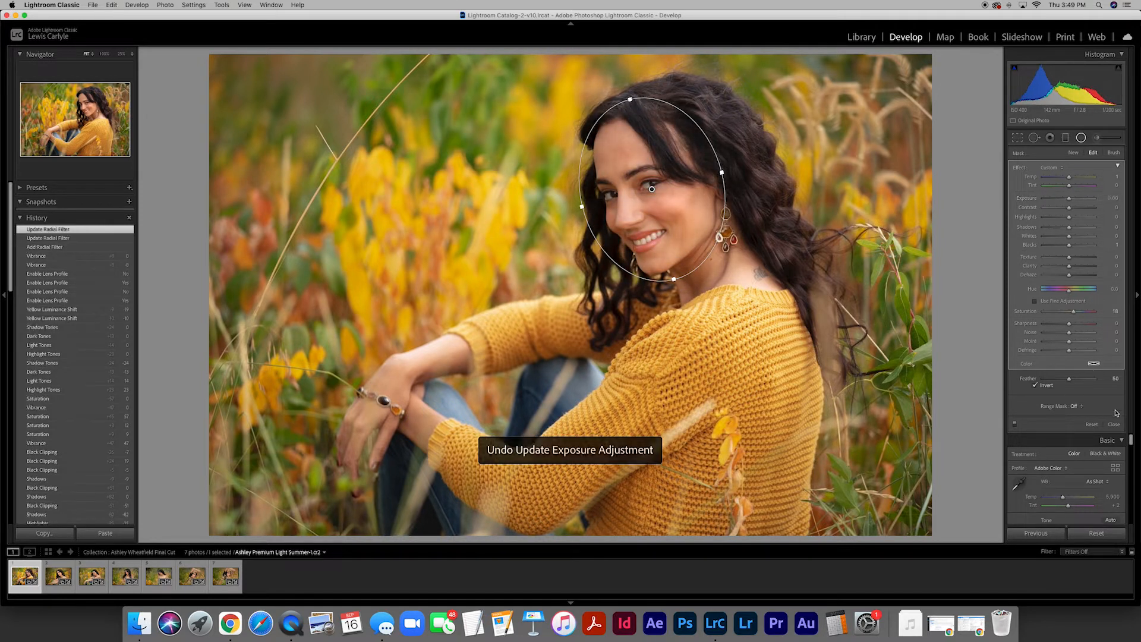
left_click(1114, 424)
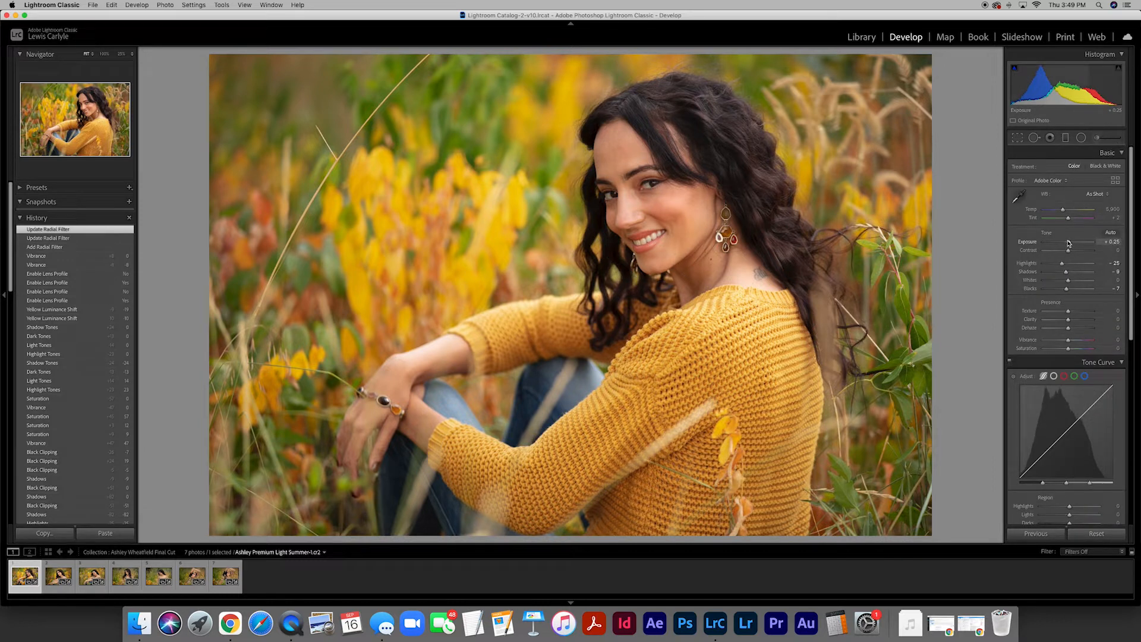
Try an overall exposure of +0.85 and undo it, and lower Highlights to -81 and Blacks to -78
mouse_move(1069, 243)
left_mouse_down()
mouse_move(1051, 243)
mouse_move(1090, 243)
mouse_move(1073, 244)
left_mouse_up()
key("super+z")
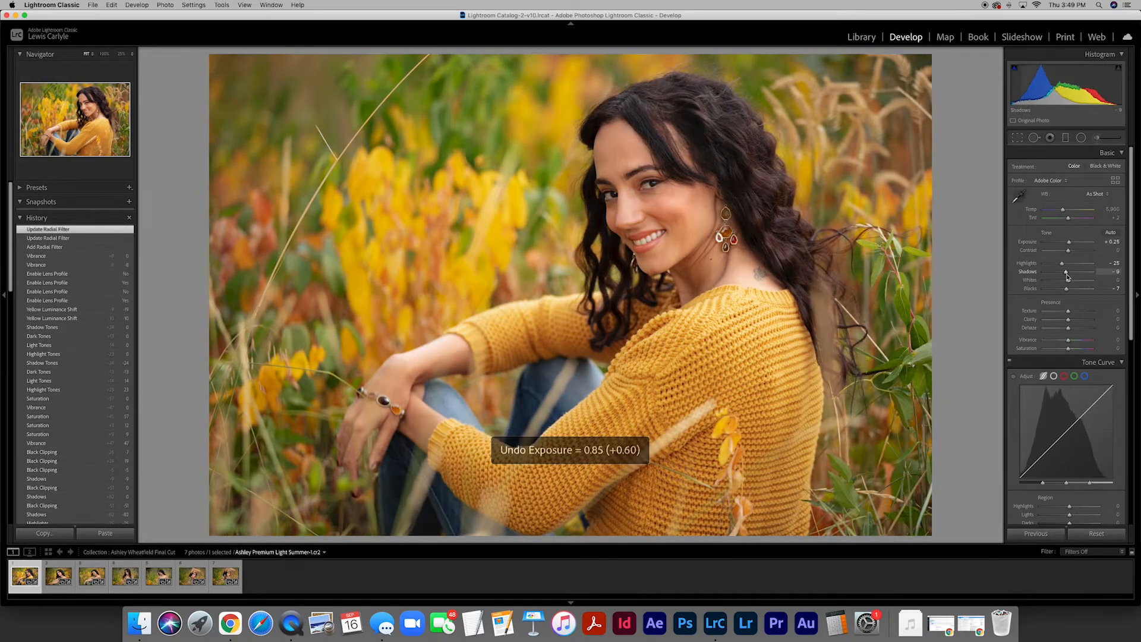
left_click_drag(1063, 265, 1049, 290)
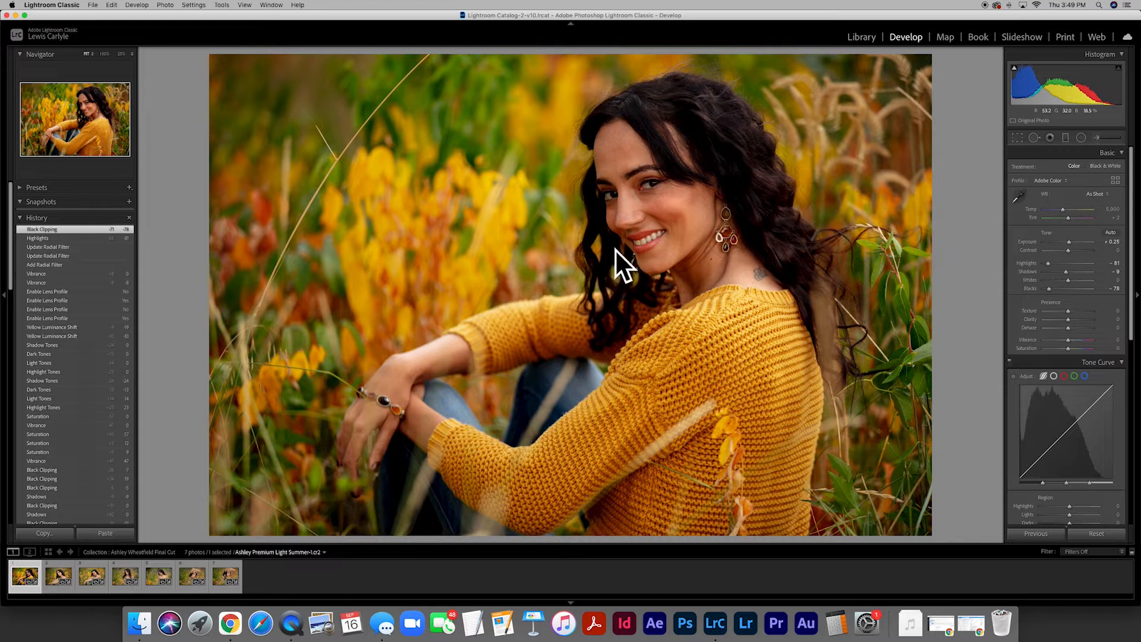
Reset the photo's develop settings, set Exposure to +0.25, Highlights to -27 and Blacks to -6, and lower Shadows slightly
left_click(1097, 534)
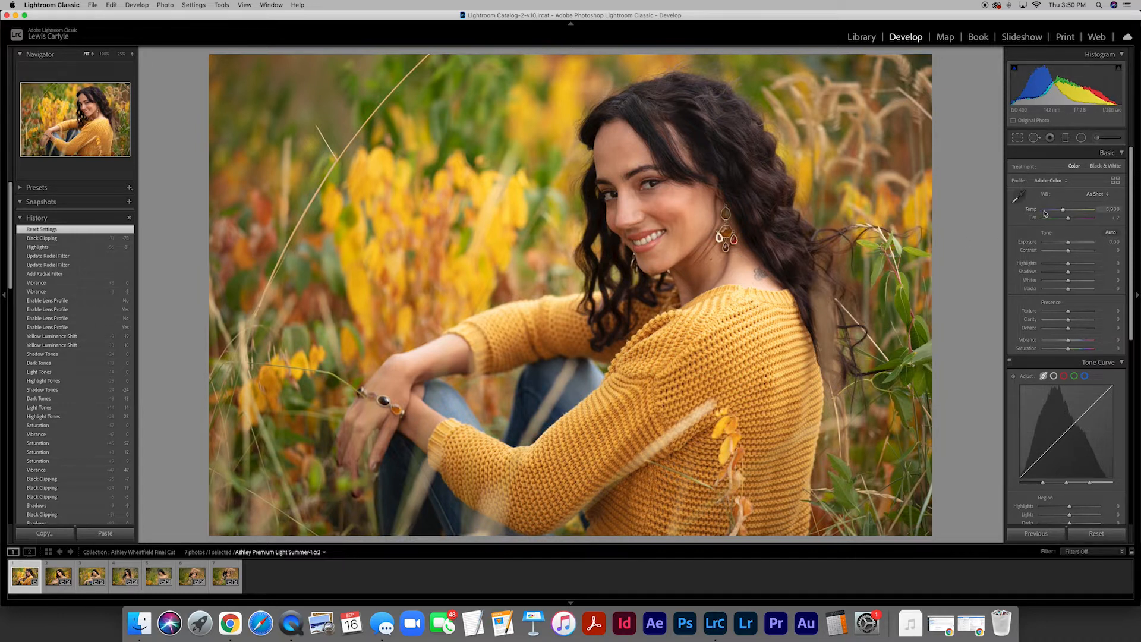
left_click(1110, 242)
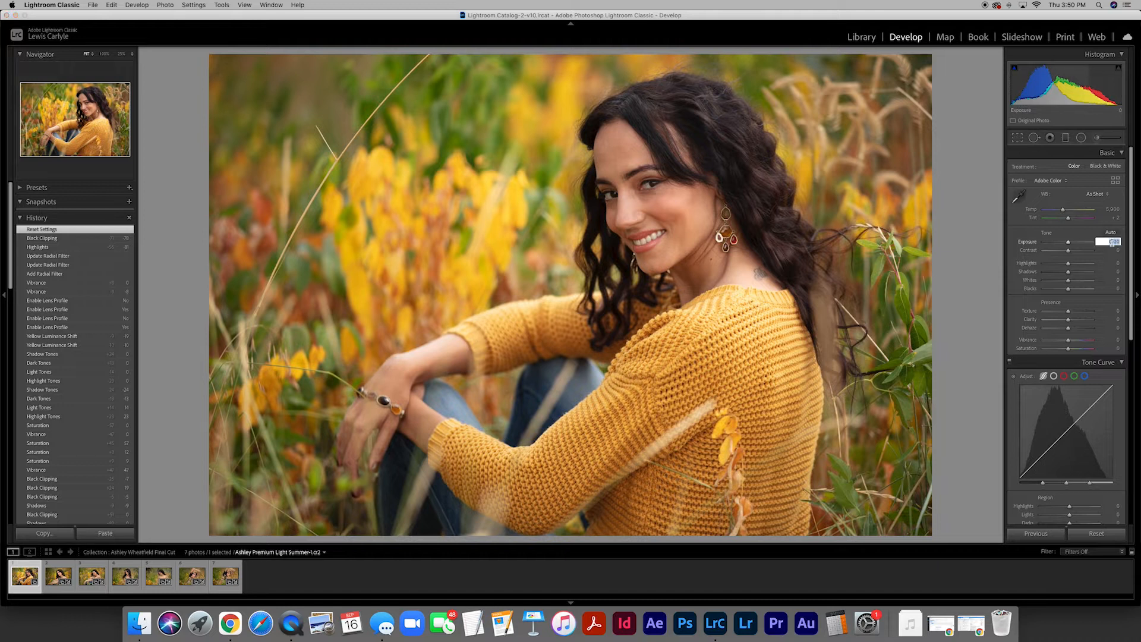
type("0.25")
key("Return")
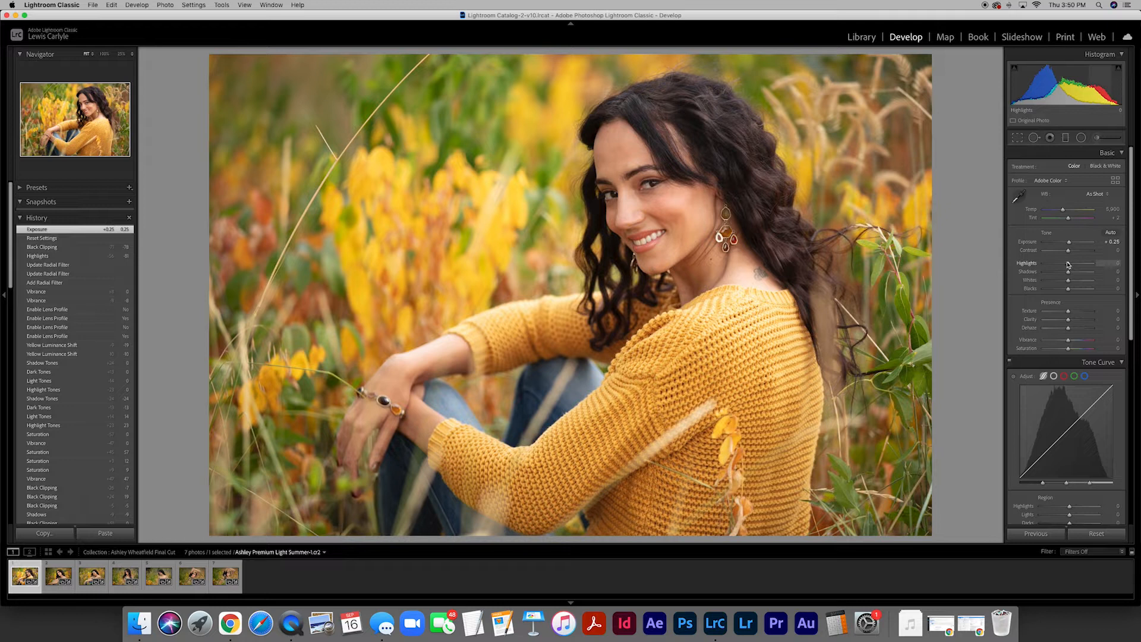
left_click_drag(1068, 265, 1067, 290)
Try an overall Saturation of -14 on the photo and return it to 0
scroll(1067, 291, "down", 5)
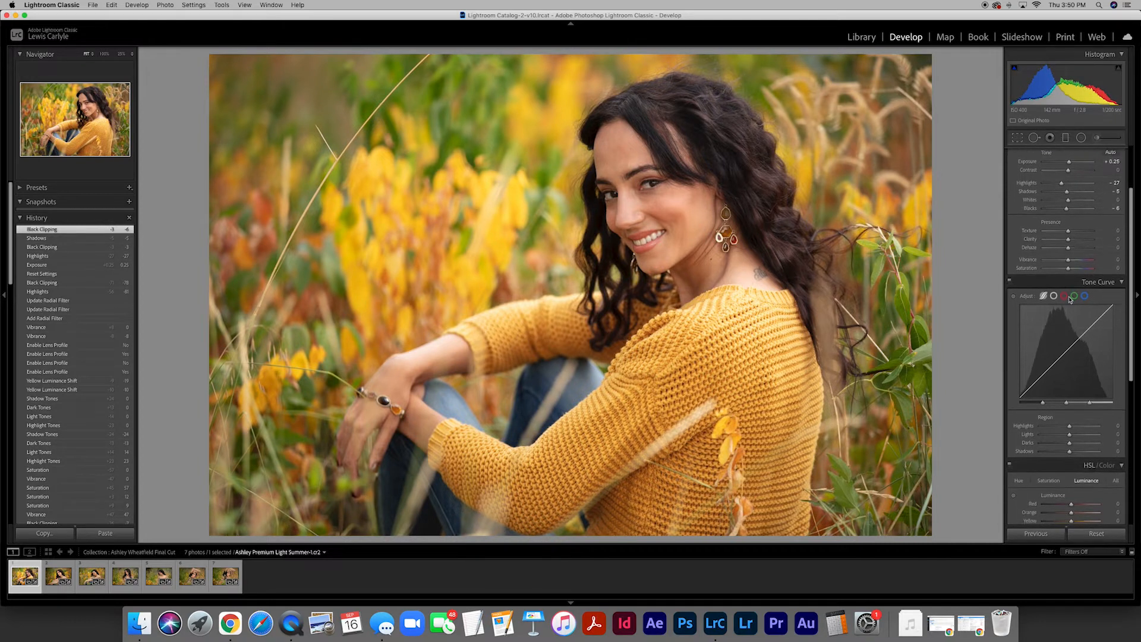
left_click_drag(1070, 270, 1065, 270)
left_click(1114, 268)
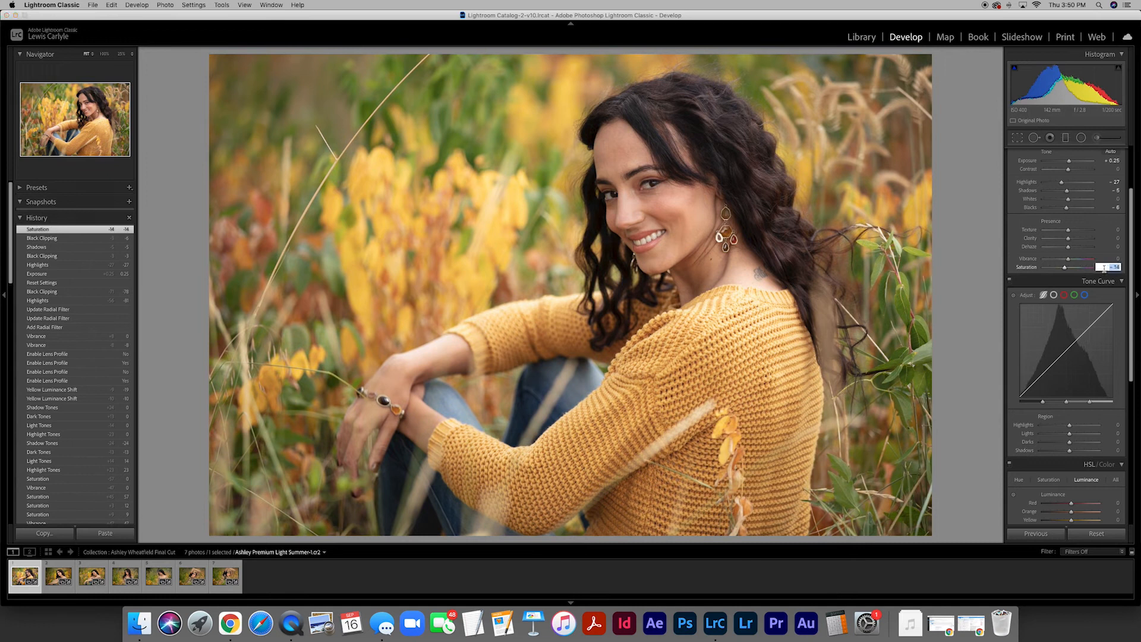
type("0")
key("Return")
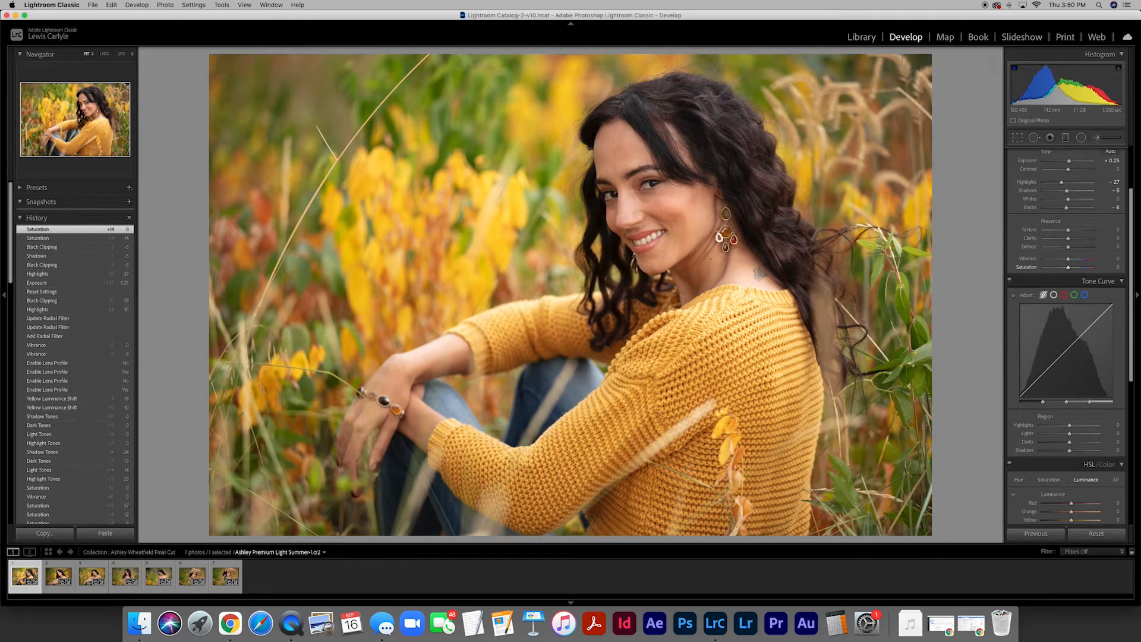
Lower the photo's yellow luminance to -19 in the HSL adjustments
scroll(1071, 274, "down", 5)
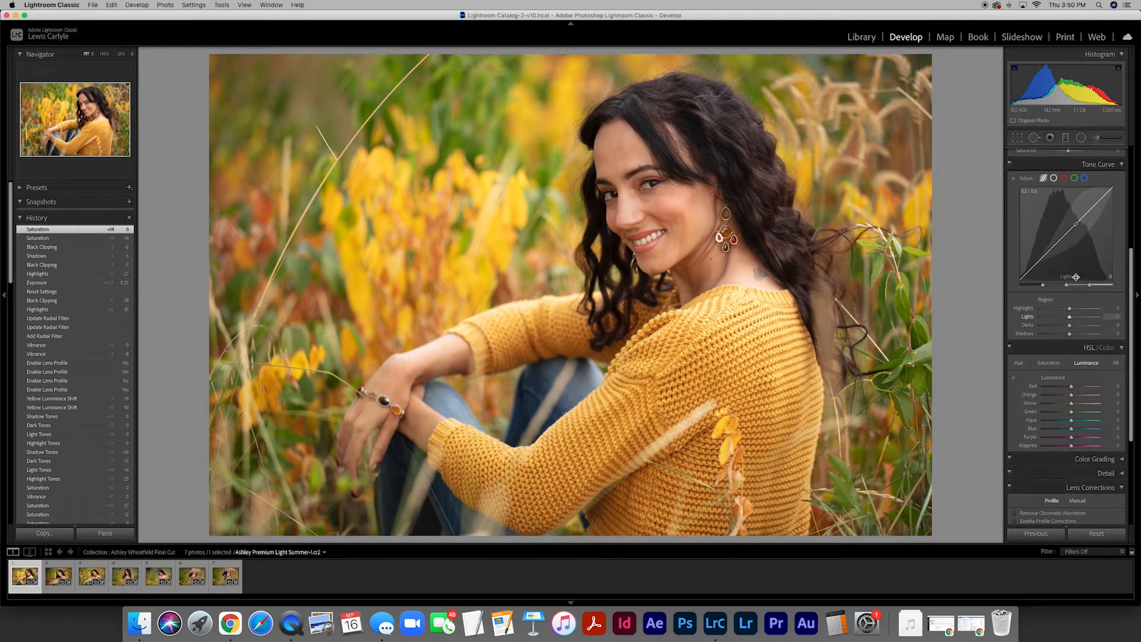
scroll(1074, 321, "down", 5)
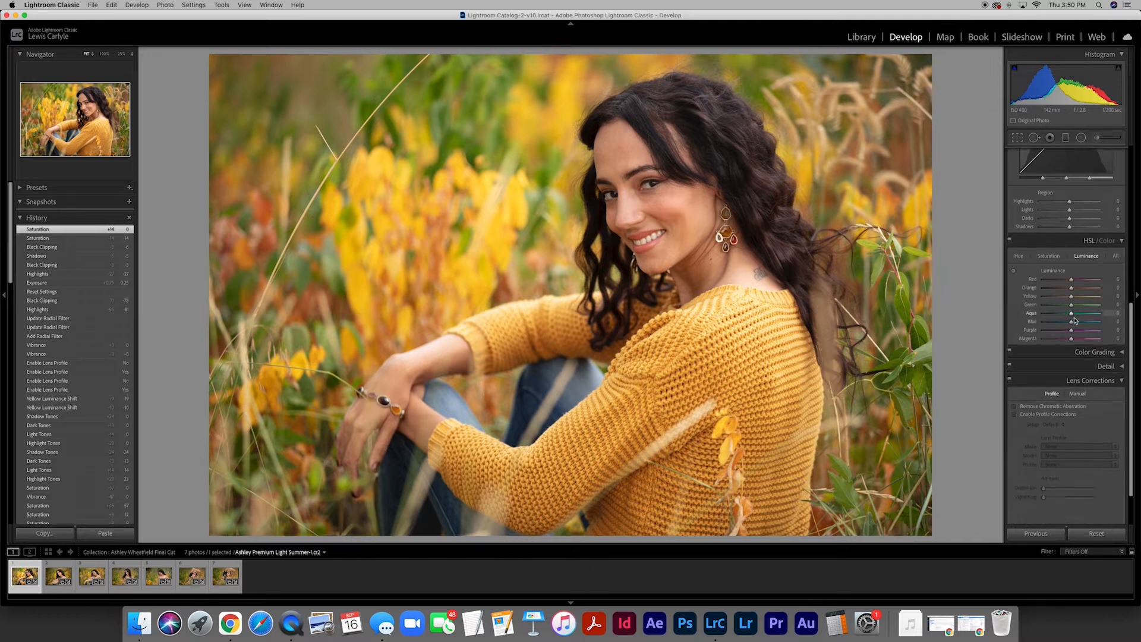
scroll(1075, 321, "down", 1)
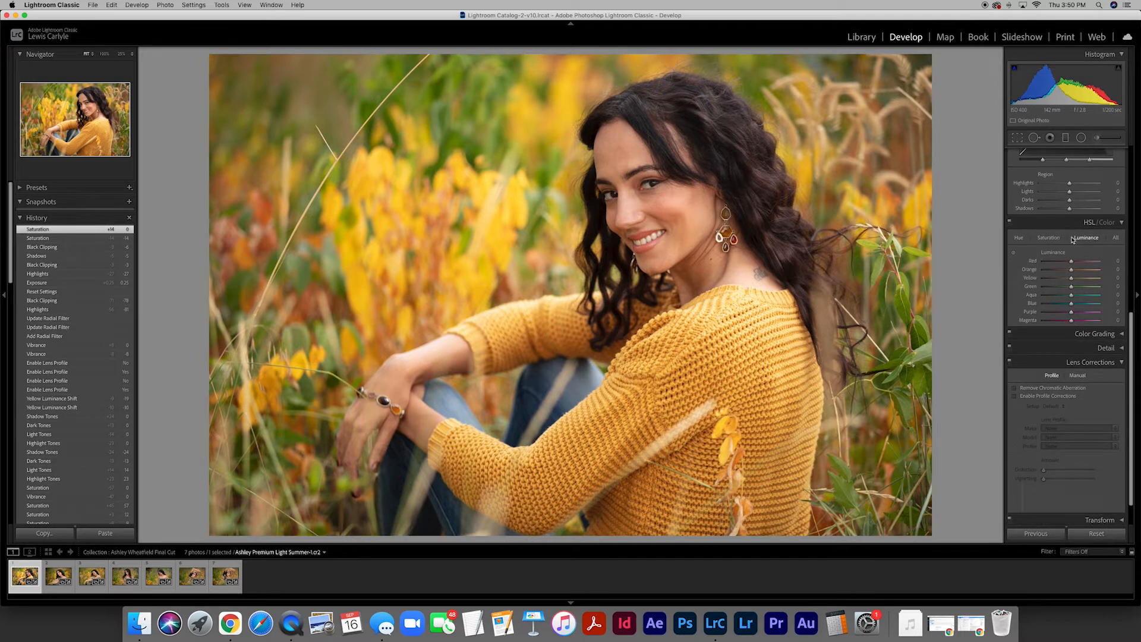
mouse_move(1072, 278)
left_mouse_down()
mouse_move(1084, 279)
mouse_move(1056, 279)
mouse_move(1079, 279)
mouse_move(1066, 280)
left_mouse_up()
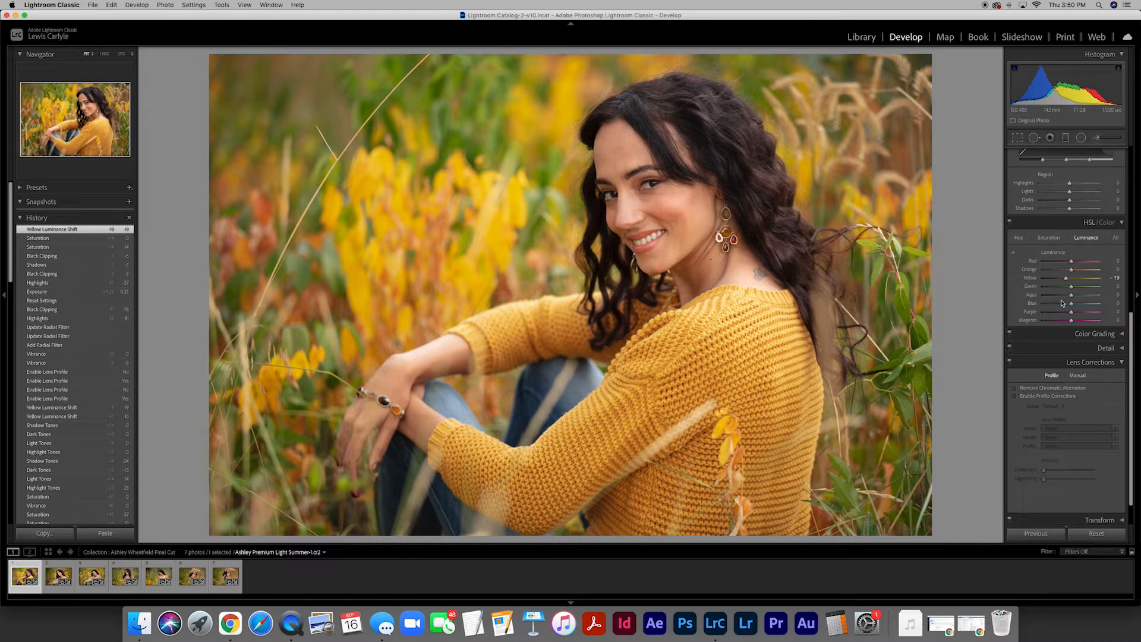
Add a diagonal graduated filter running from the photo's upper-left corner toward the woman, and shift it slightly back toward that corner
scroll(1064, 291, "up", 10)
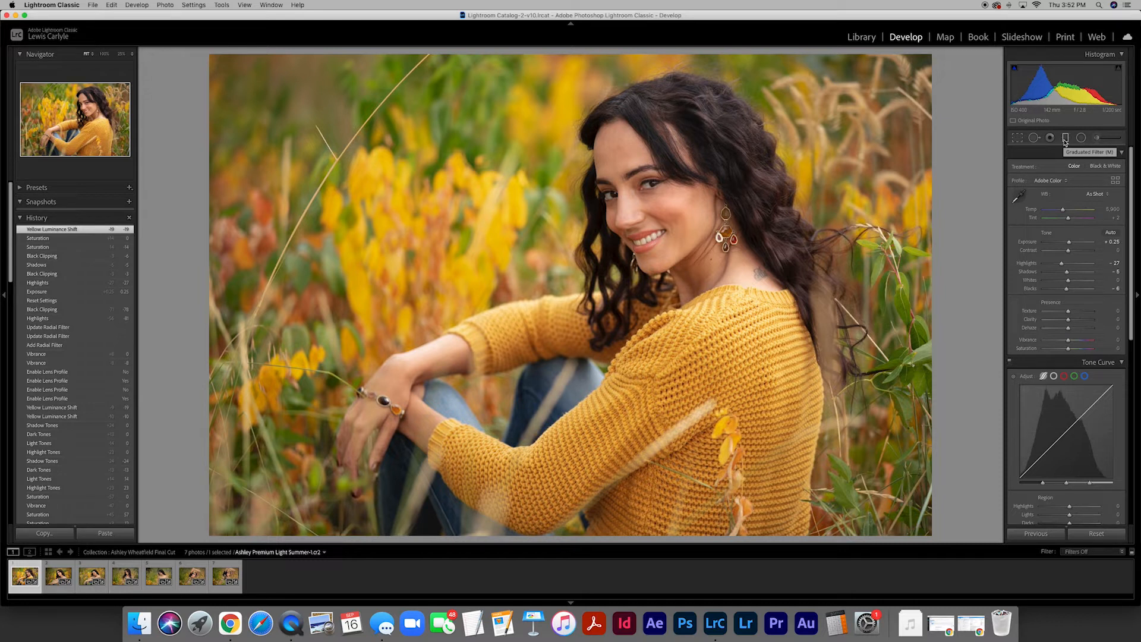
left_click(1065, 138)
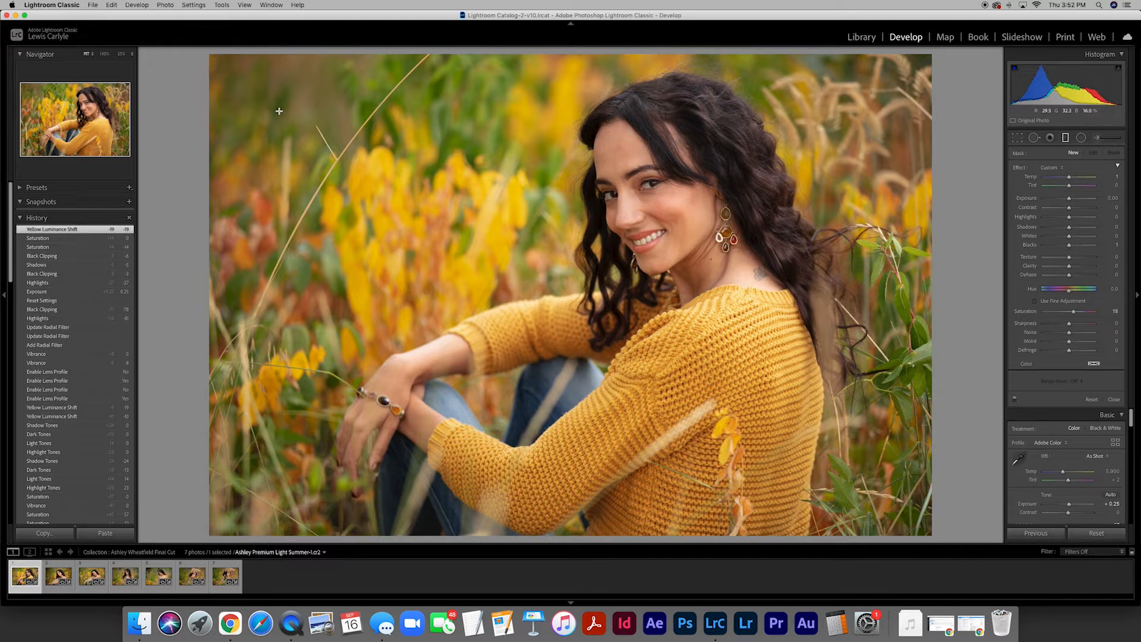
left_click_drag(267, 98, 544, 277)
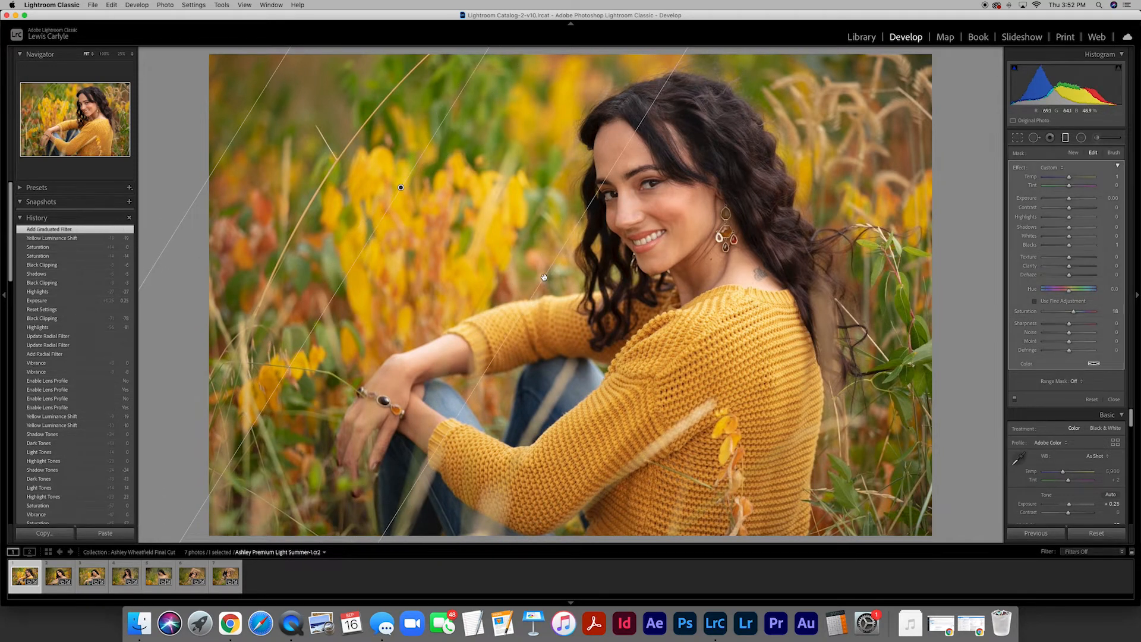
left_click_drag(397, 186, 389, 182)
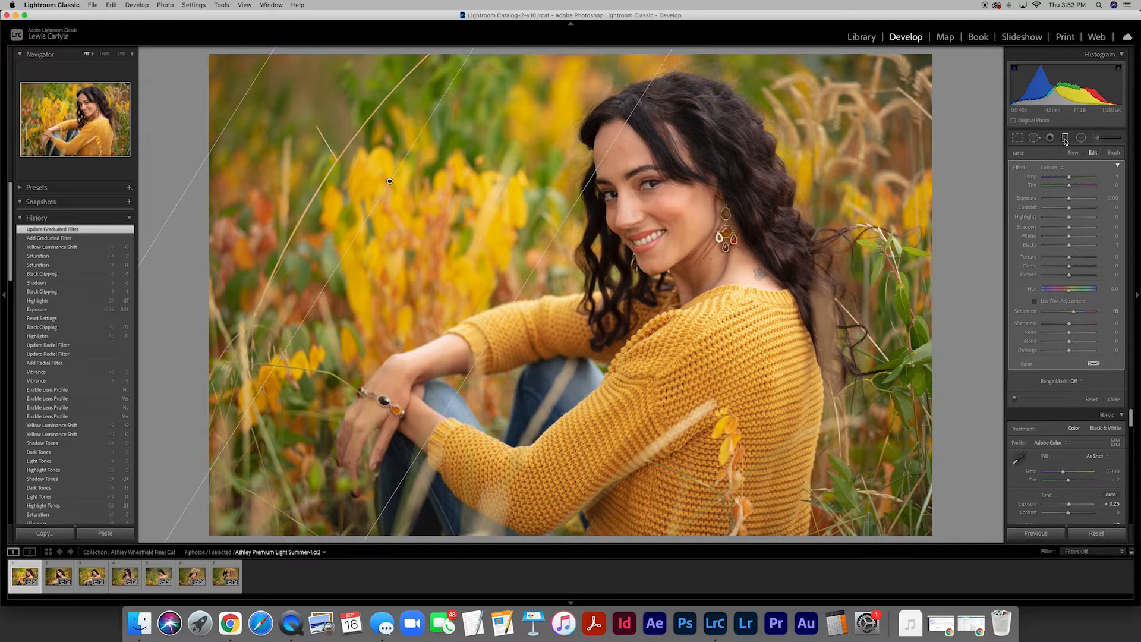
Close the graduated filter adjustments, reopen them and select the existing filter on the photo
left_click(1115, 403)
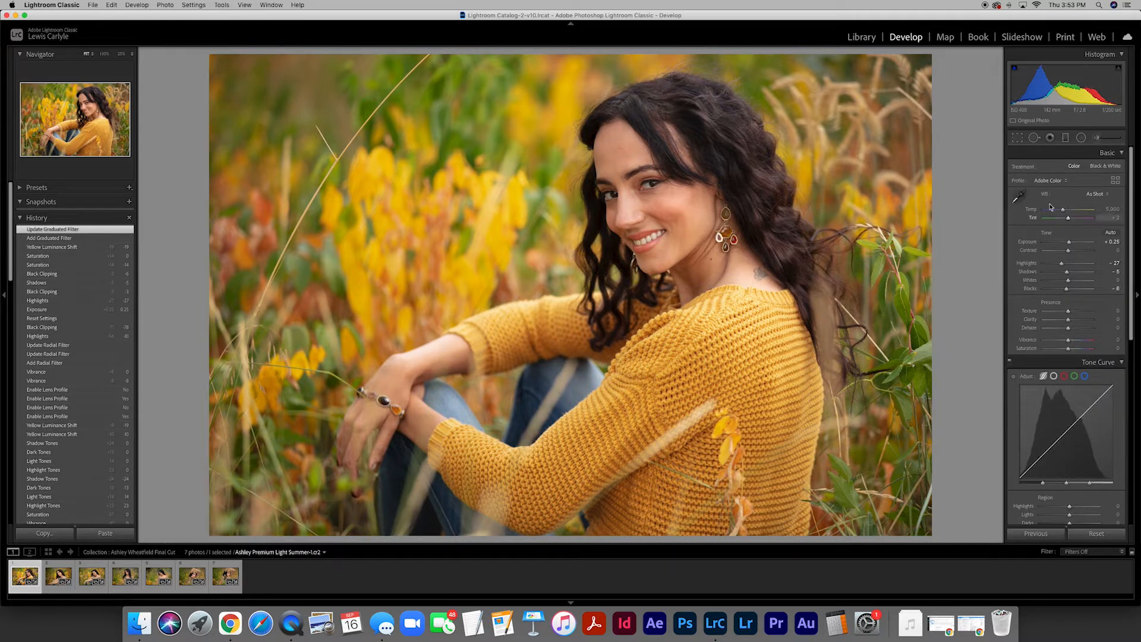
left_click(1066, 138)
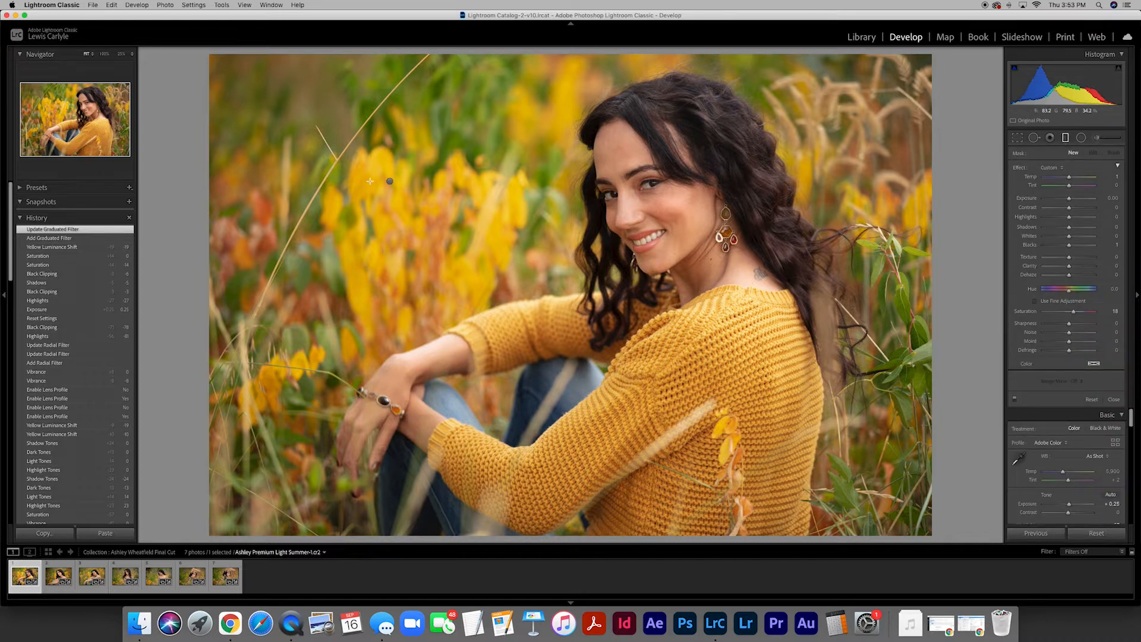
left_click(389, 181)
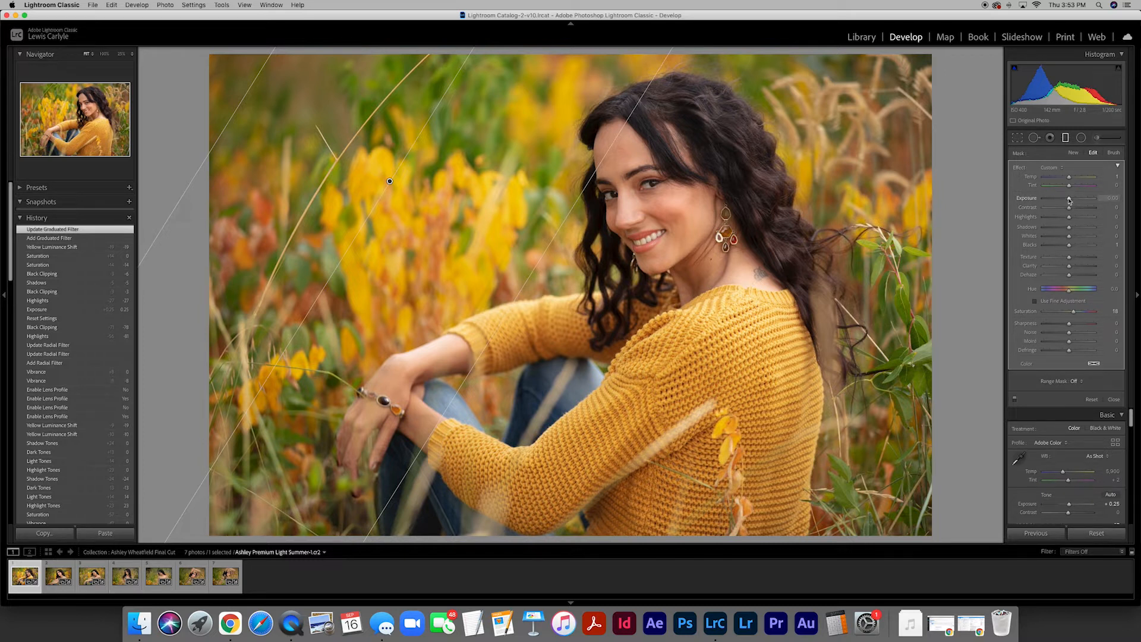
Try the selected graduated filter's exposure at -3.42, 4.00 and -1.72
left_click_drag(1070, 200, 1047, 202)
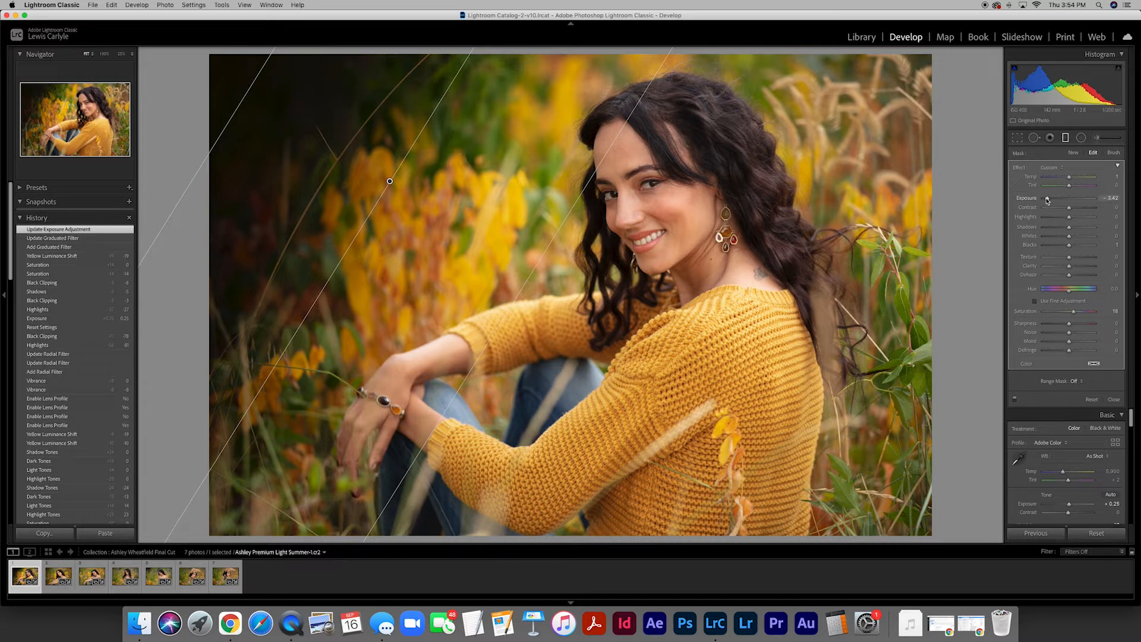
left_click_drag(1048, 201, 1104, 203)
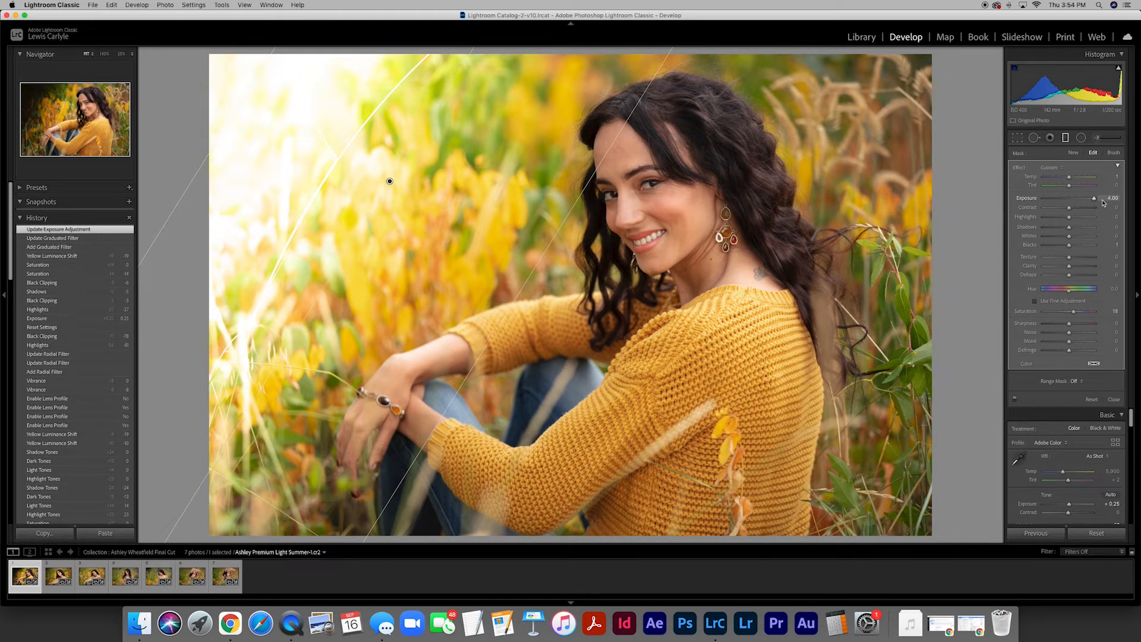
left_click_drag(1103, 203, 1058, 201)
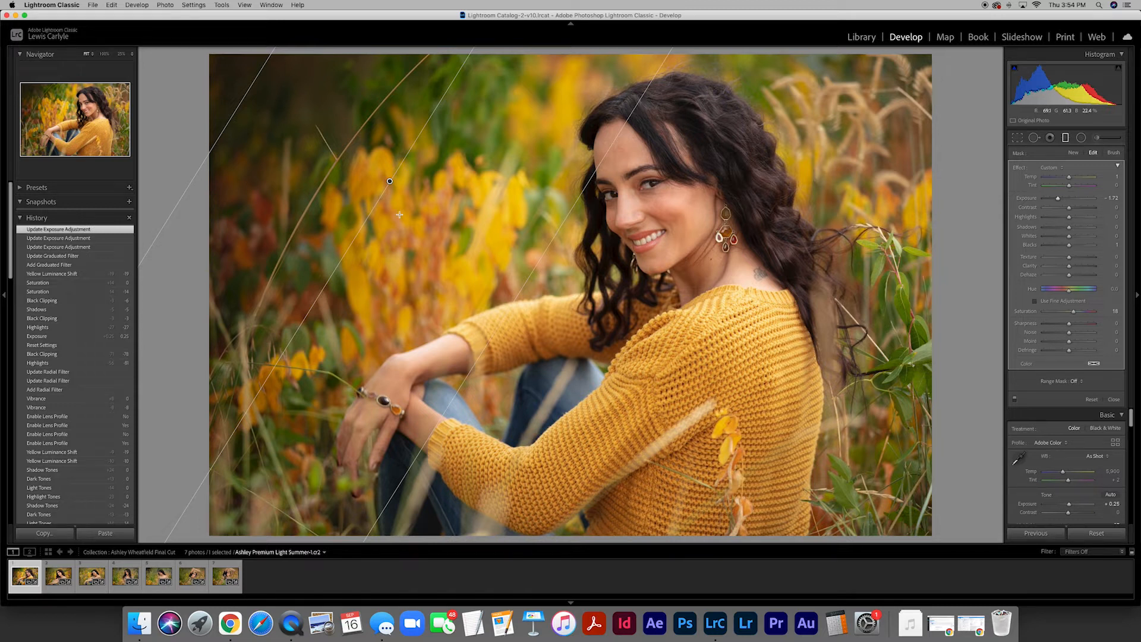
Widen the graduated filter's transition farther toward the woman's face and set the filter's exposure to 0
left_click_drag(530, 276, 600, 314)
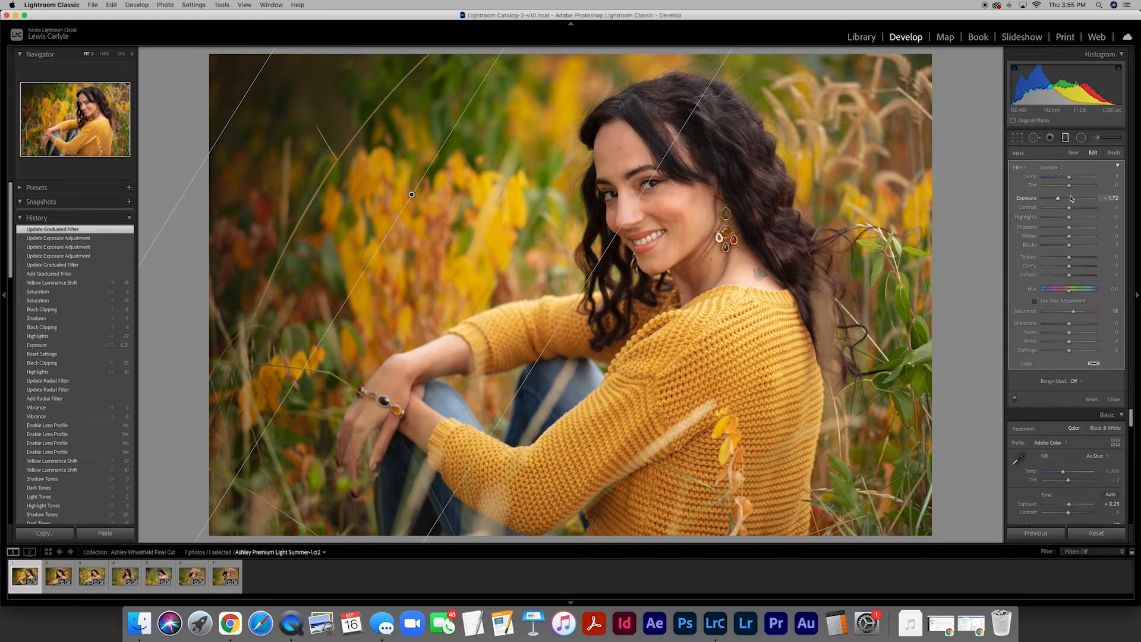
left_click(1112, 199)
type("0")
key("Return")
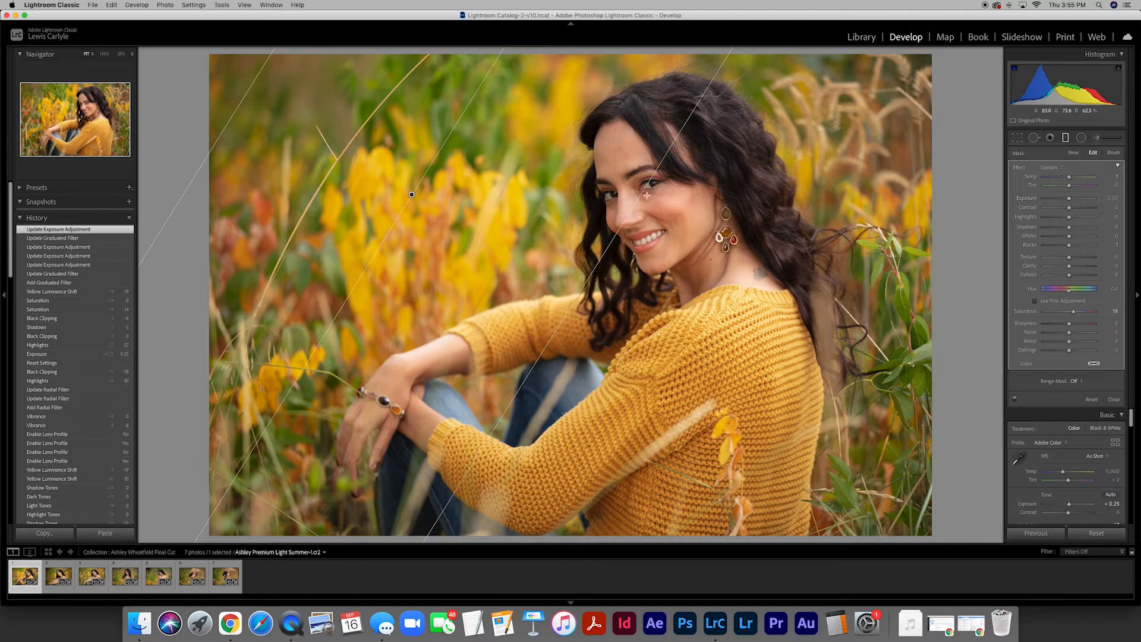
left_click_drag(598, 263, 600, 274)
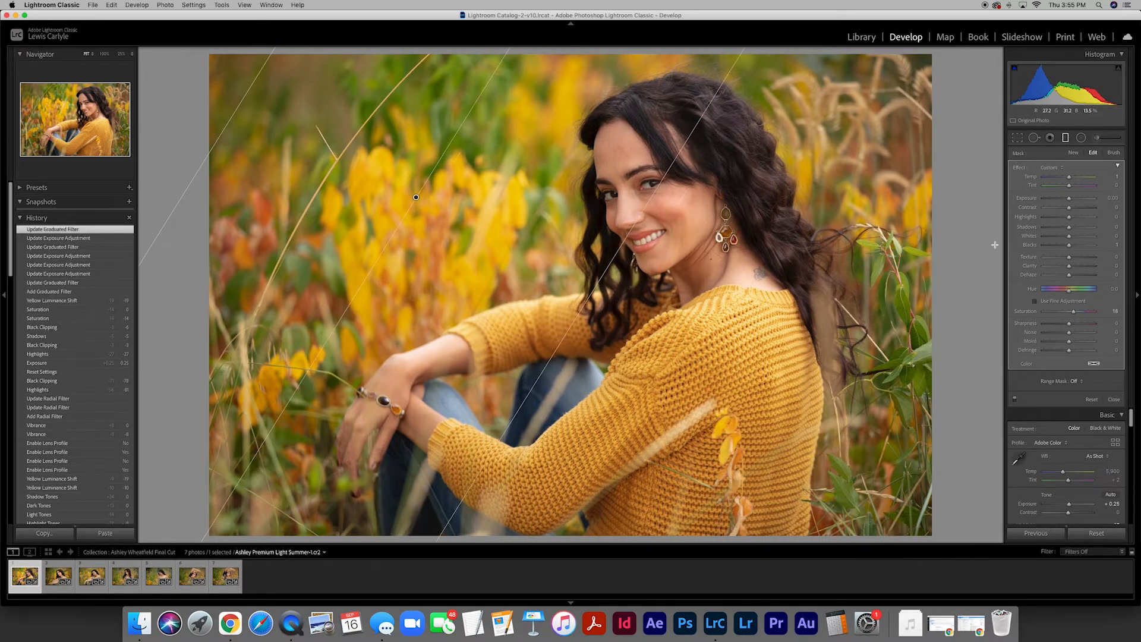
Set the diagonal graduated filter's exposure to -0.84 and add a near-vertical graduated filter from the photo's left side toward the woman, with exposure -0.31
left_click_drag(1070, 200, 1065, 200)
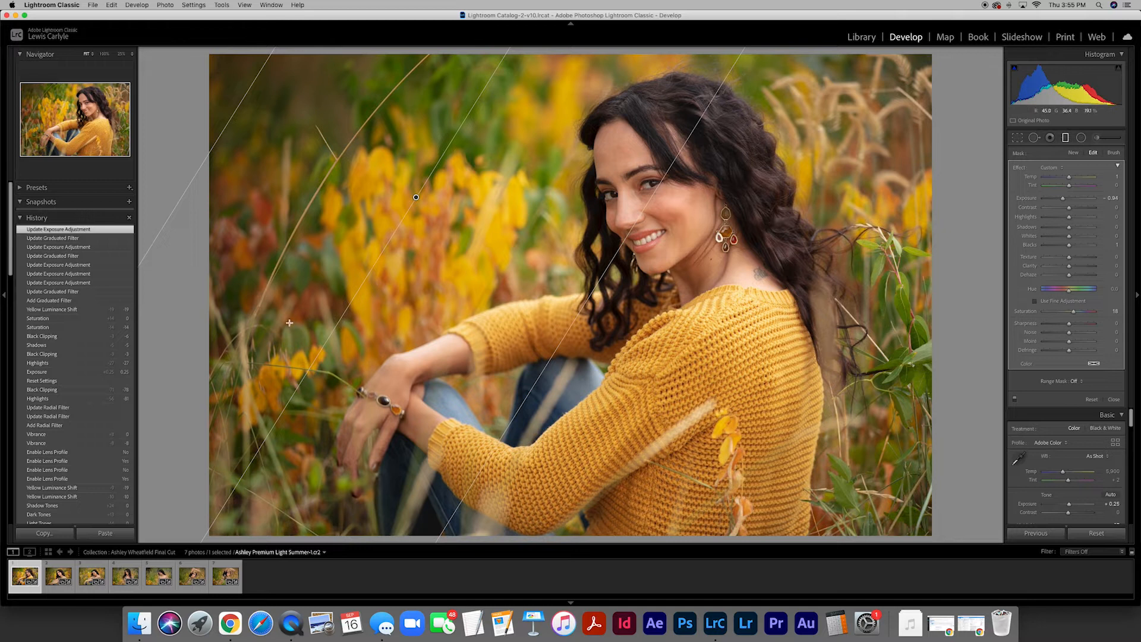
mouse_move(274, 336)
left_mouse_down()
mouse_move(599, 354)
mouse_move(480, 350)
mouse_move(569, 353)
left_mouse_up()
left_click_drag(575, 352, 567, 352)
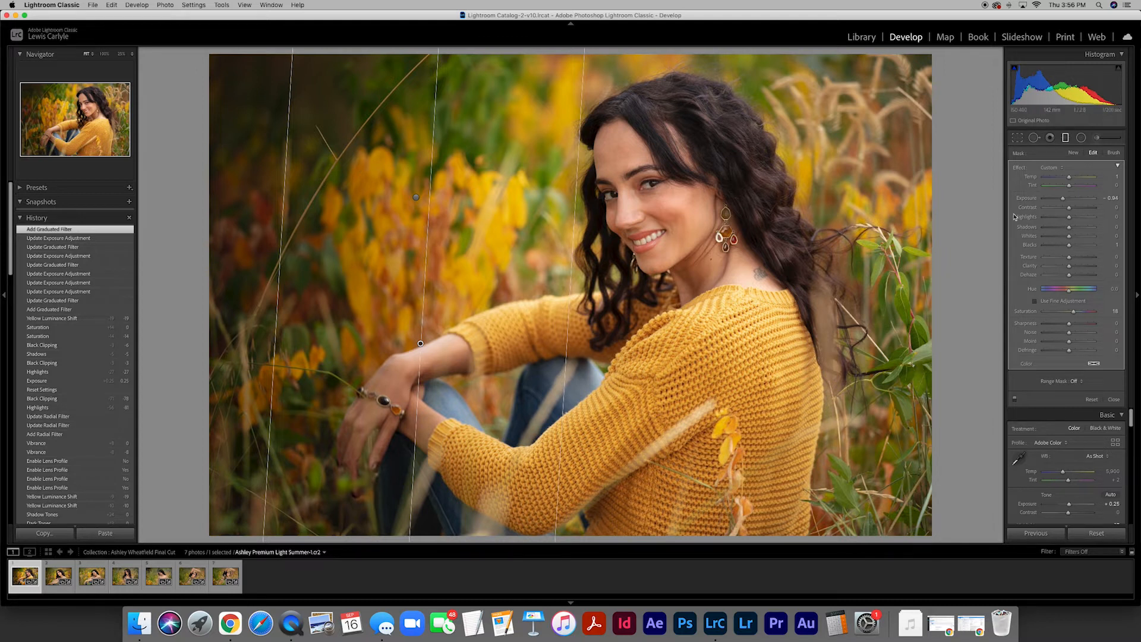
left_click_drag(1064, 200, 1068, 201)
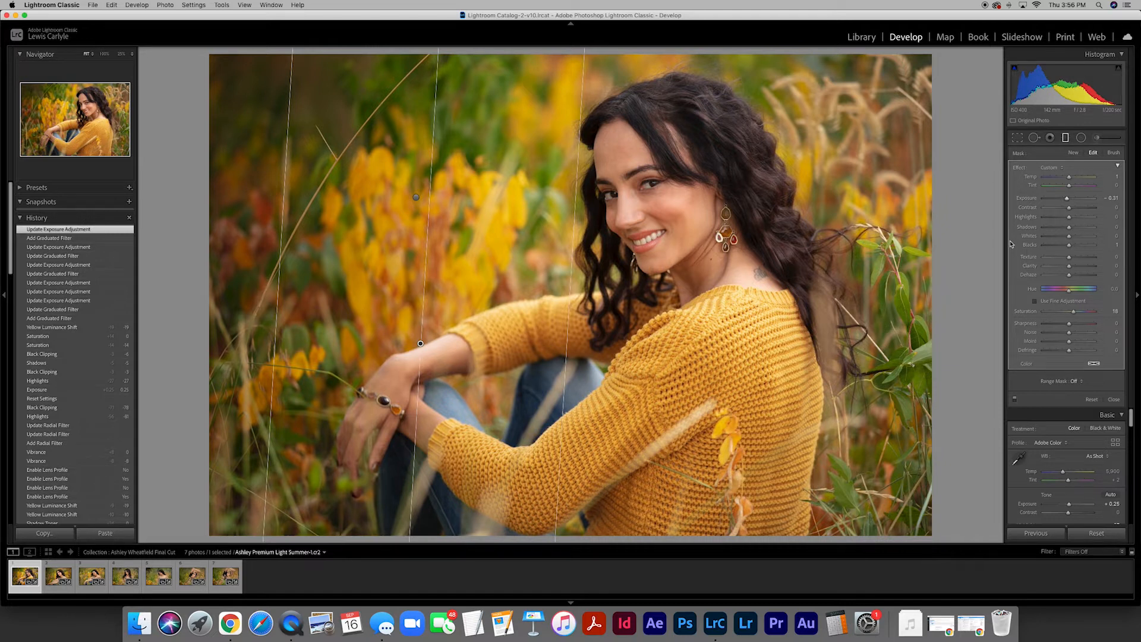
left_click(1066, 138)
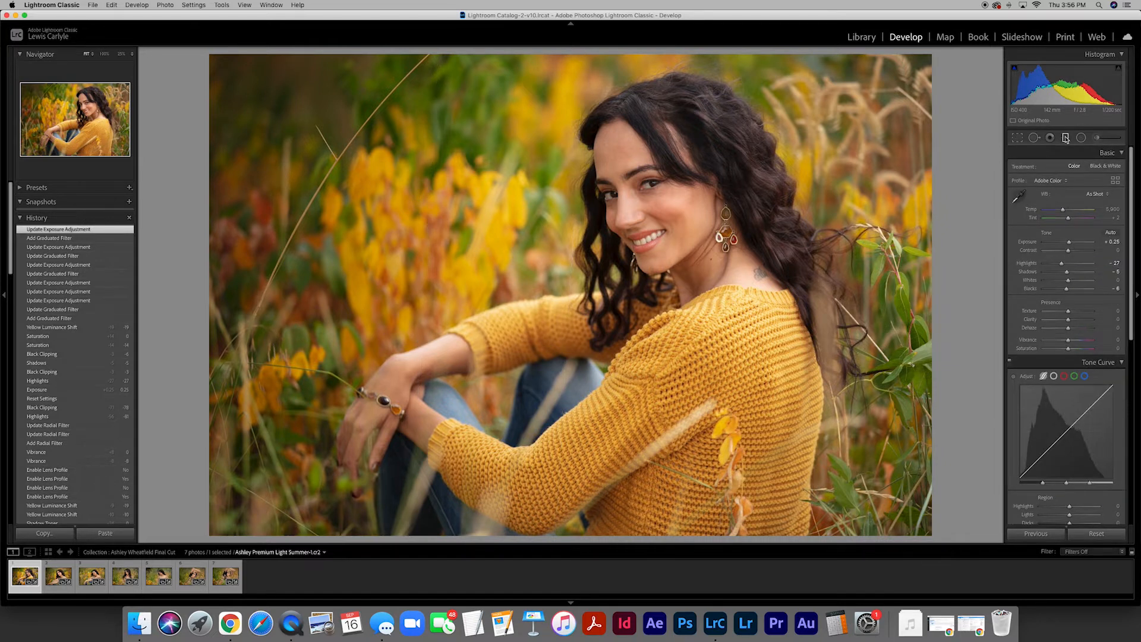
Add a vertical graduated filter from the photo's right edge with exposure -0.73 and widen its transition toward the woman's face
left_click(1066, 138)
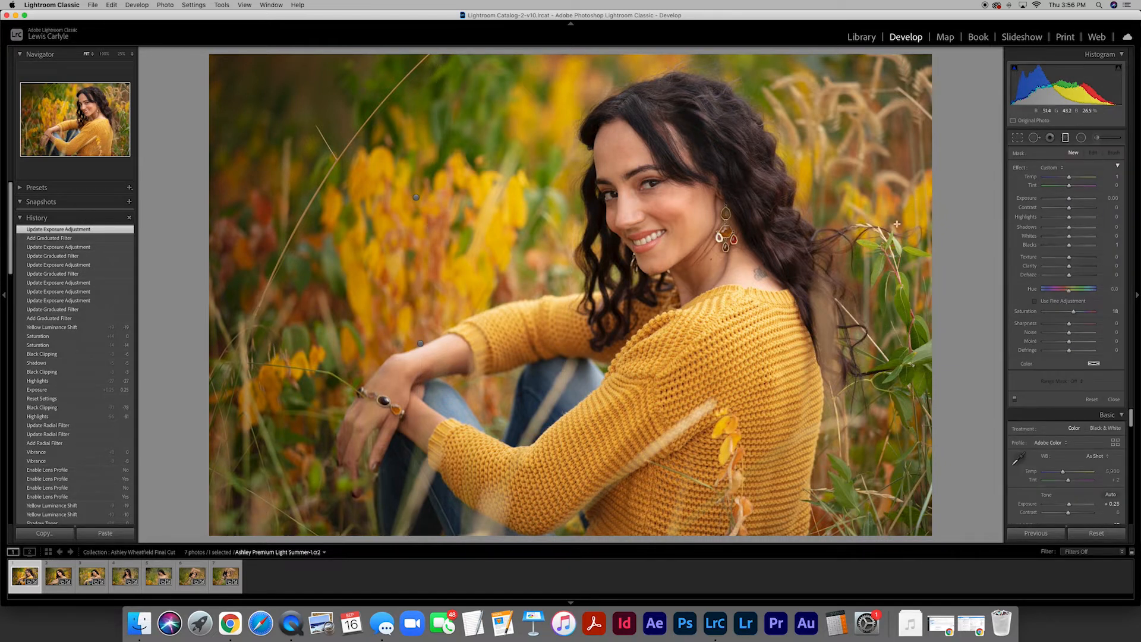
left_click_drag(918, 218, 759, 220)
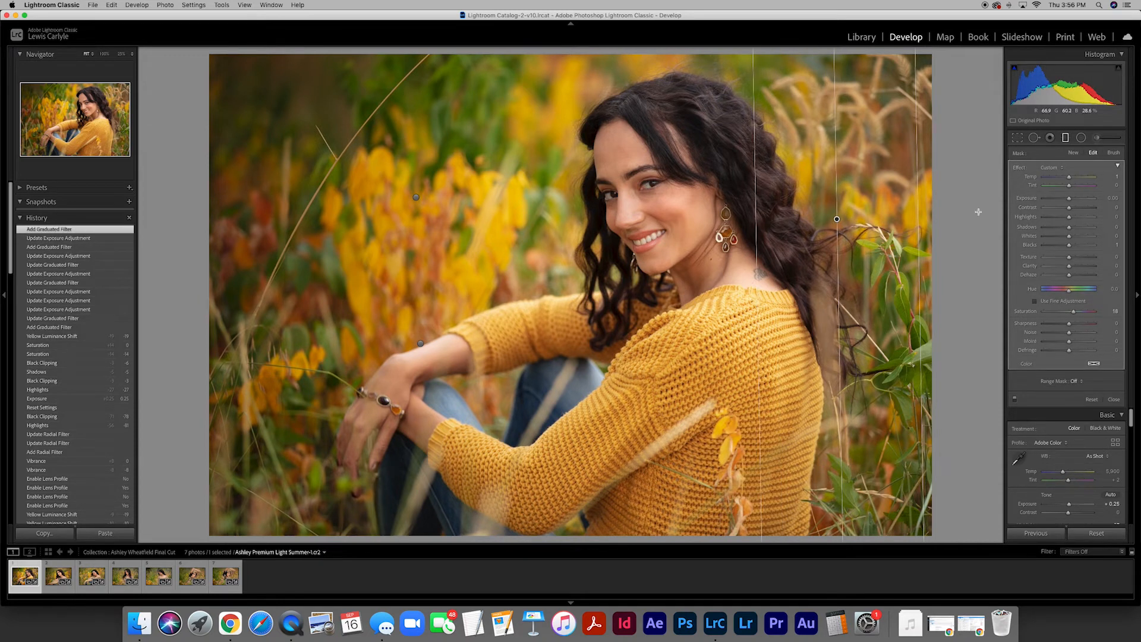
left_click_drag(1069, 198, 1064, 199)
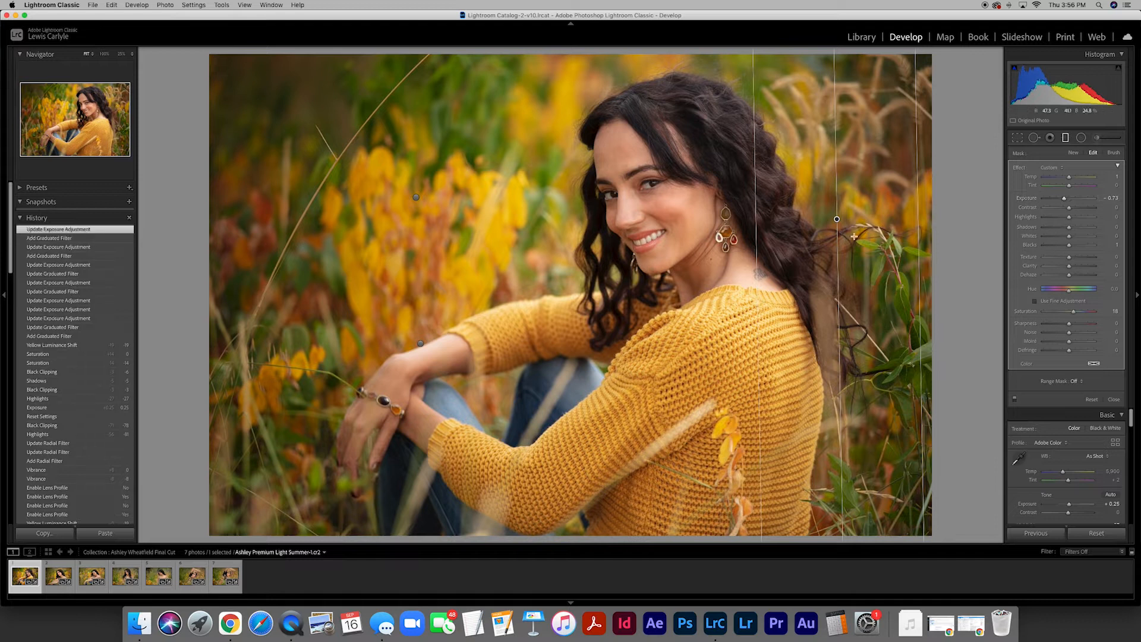
left_click_drag(754, 238, 721, 238)
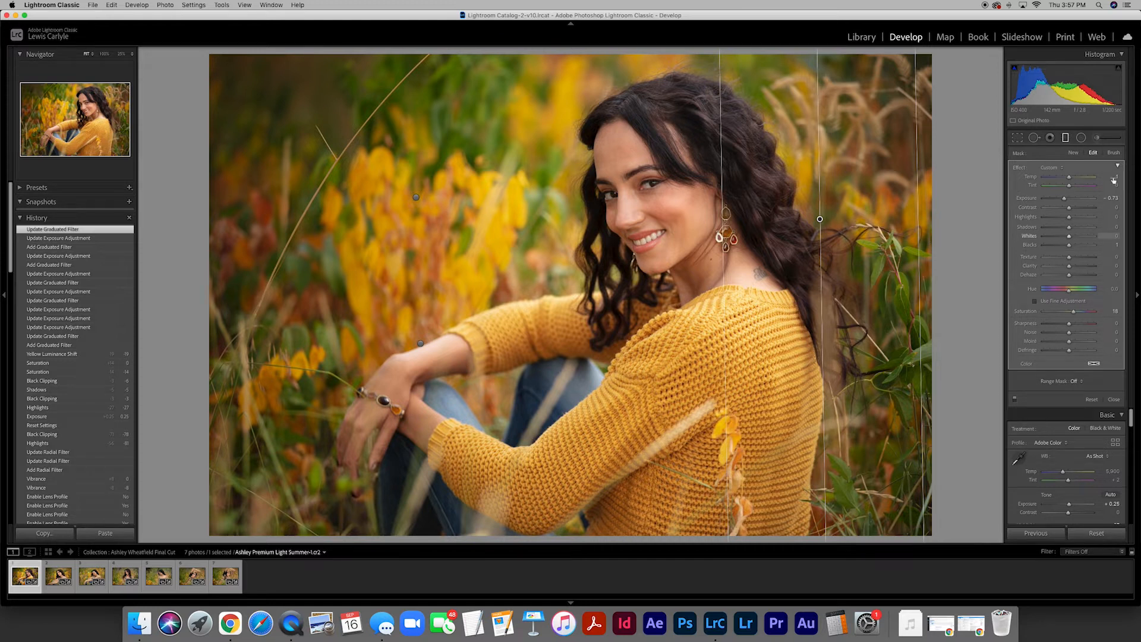
left_click(1066, 138)
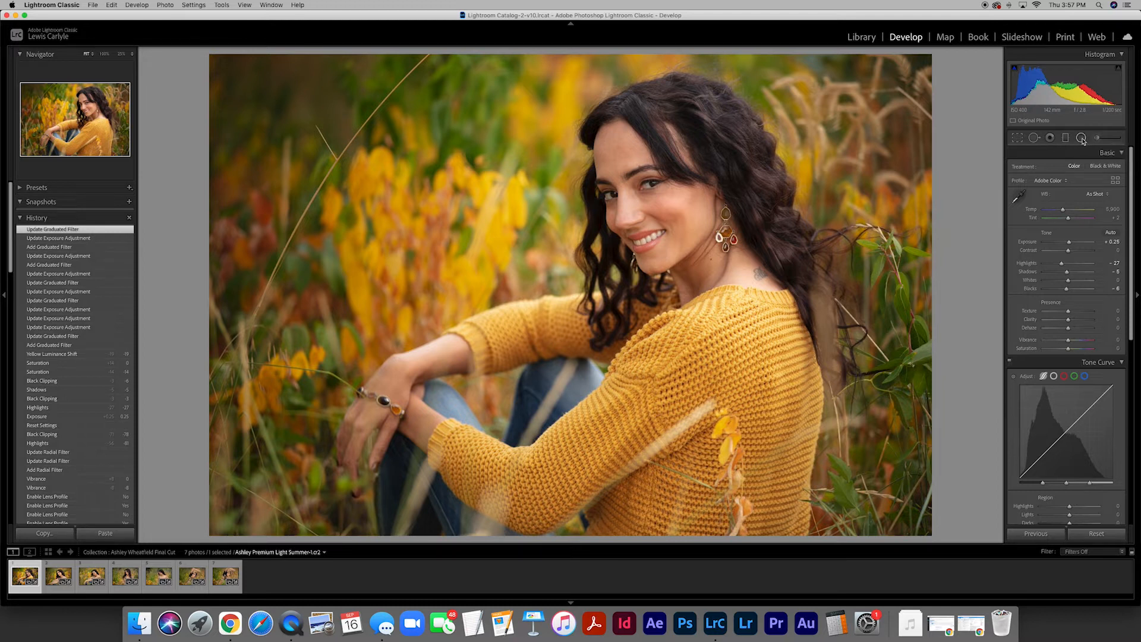
Try brightening the woman's face with an oval radial filter, reset its exposure to 0 and delete the filter
left_click(1082, 139)
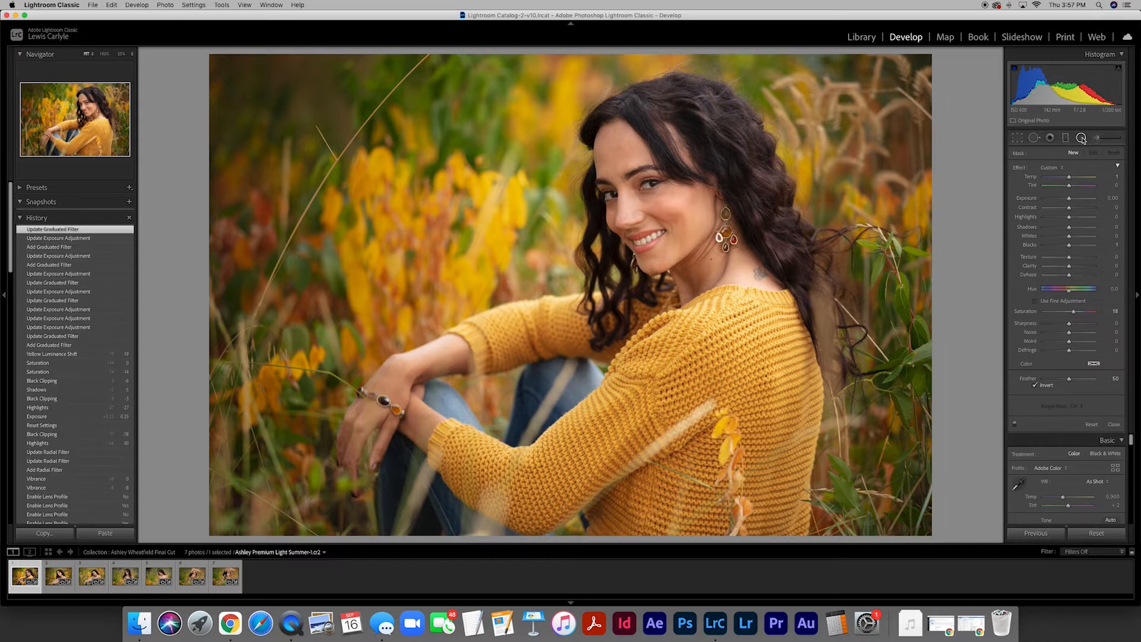
left_click_drag(642, 196, 709, 296)
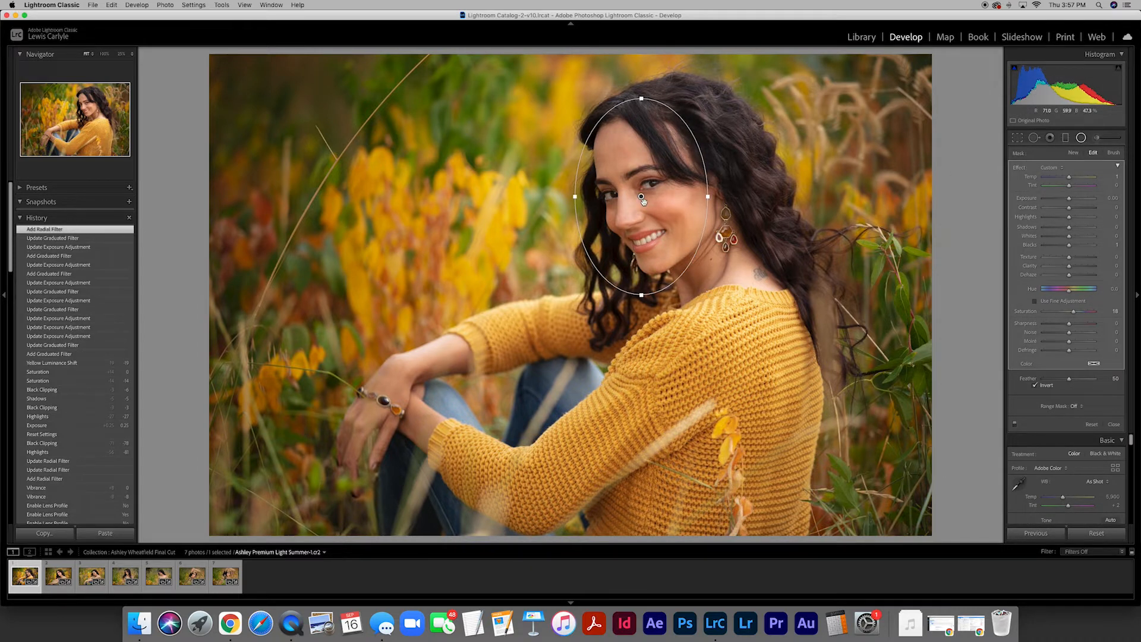
left_click_drag(1068, 199, 1092, 203)
left_click(1112, 200)
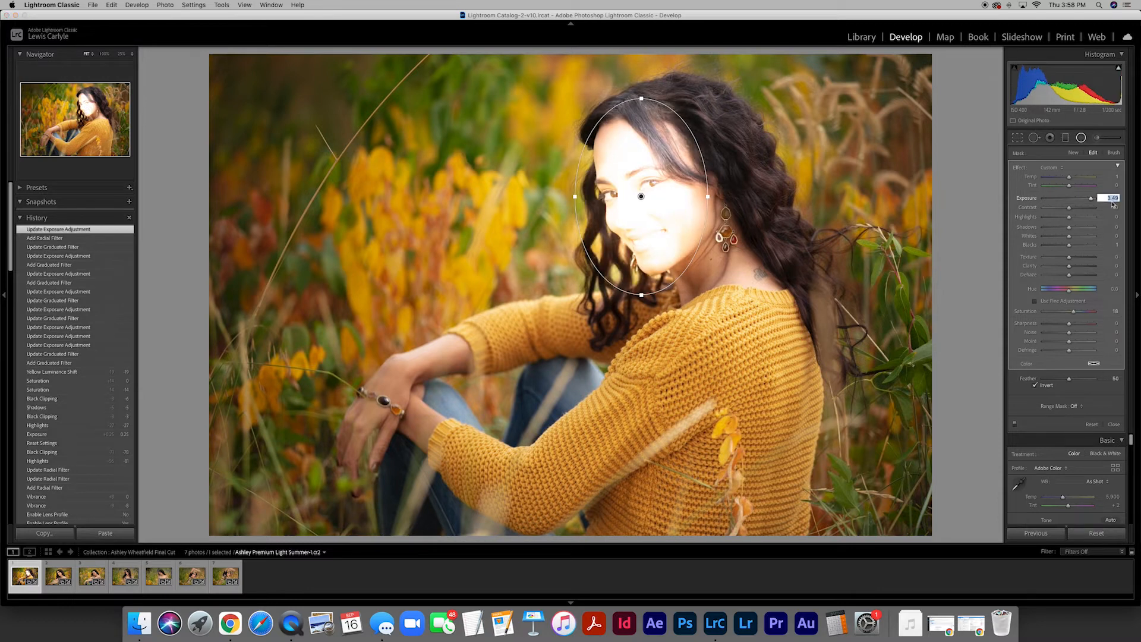
type("0")
key("Return")
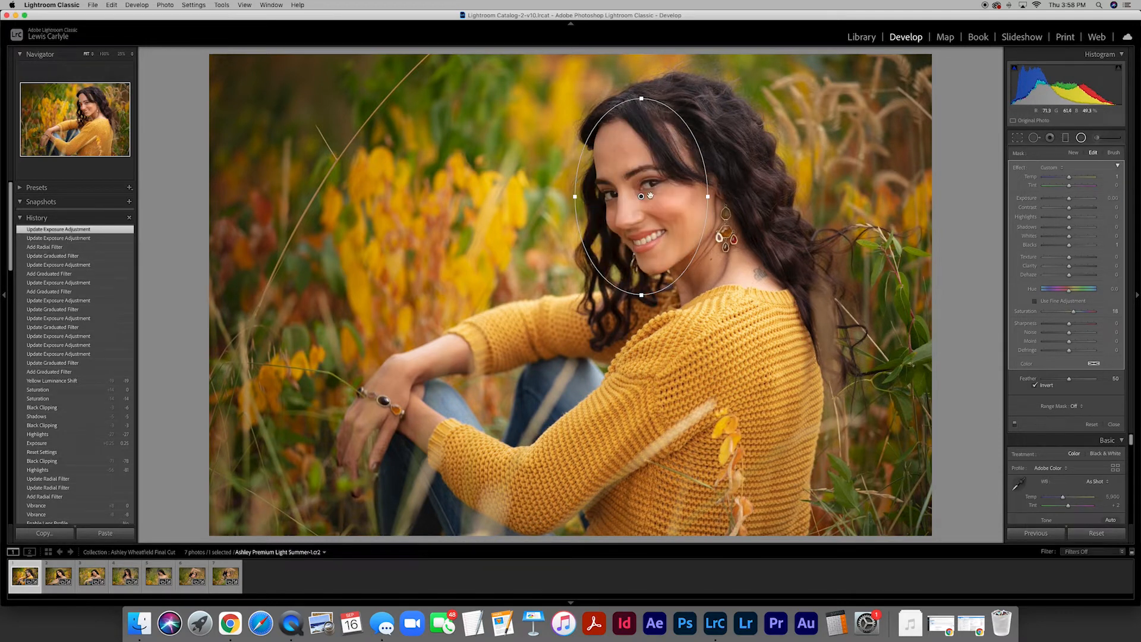
mouse_move(641, 196)
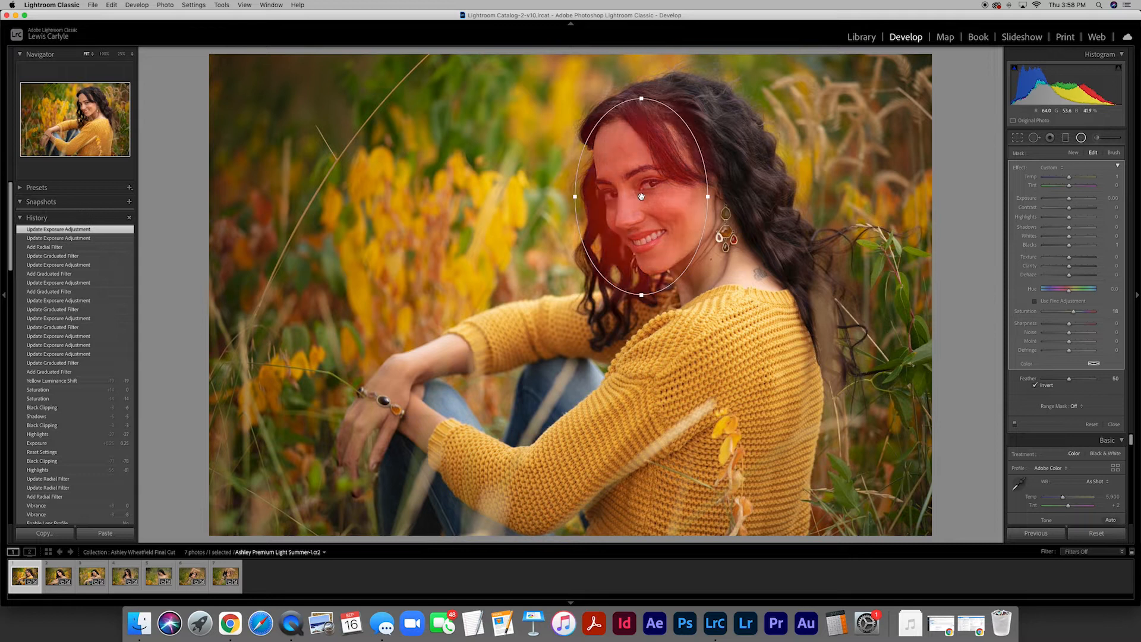
key("Delete")
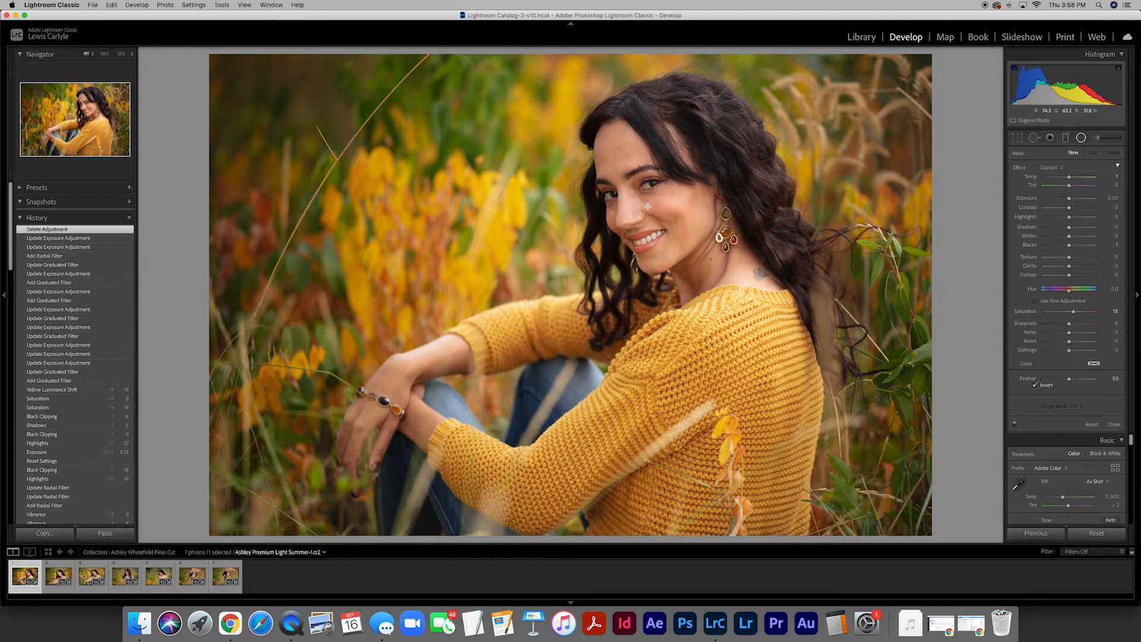
Examine the woman's eyes at 100% in the Library's single-photo view and return to Develop
left_click(861, 38)
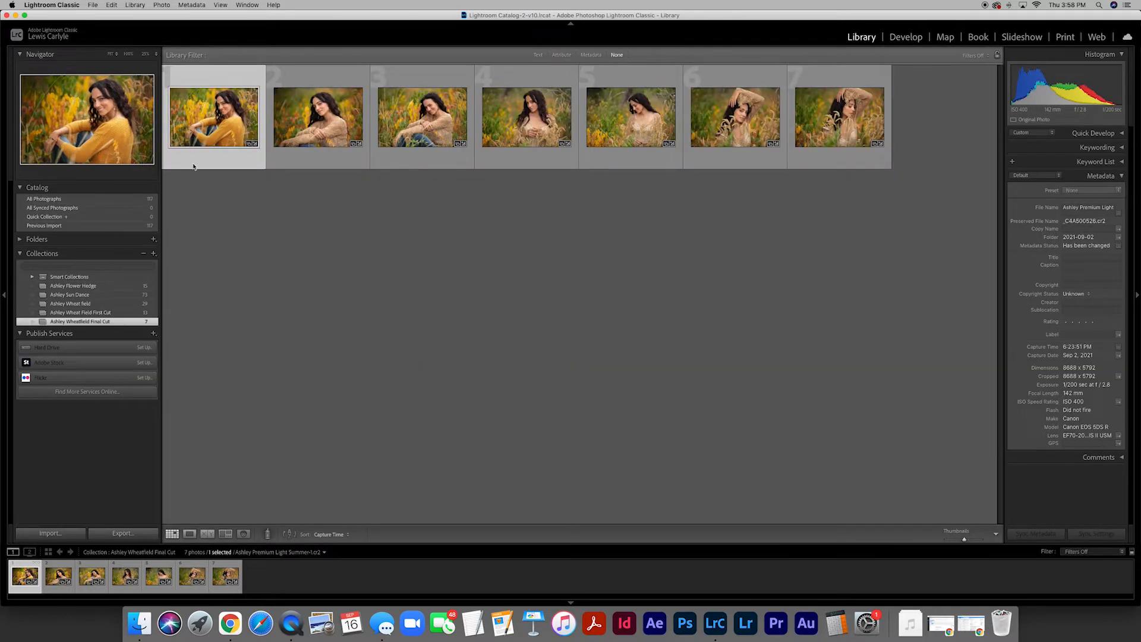
double_click(215, 119)
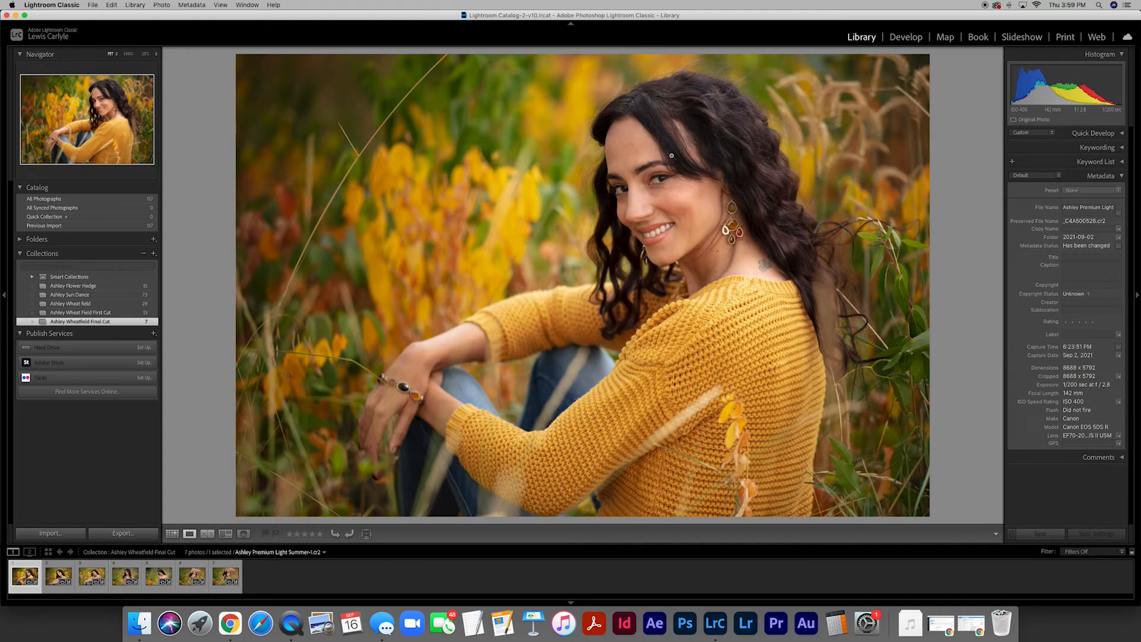
left_click(641, 185)
left_click_drag(704, 181, 605, 244)
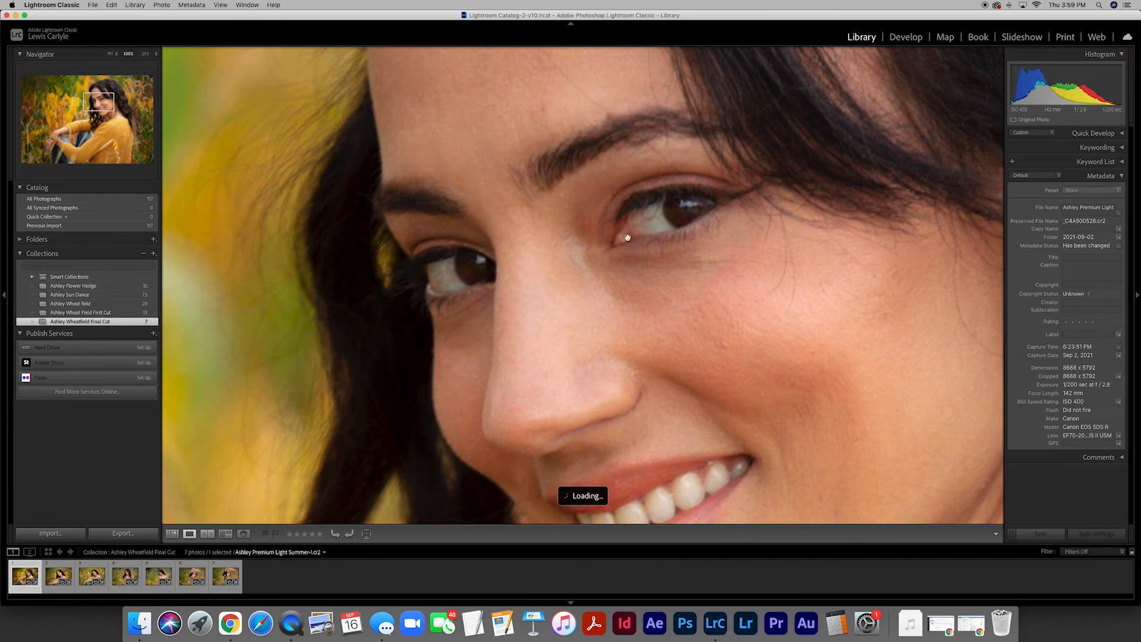
left_click(906, 38)
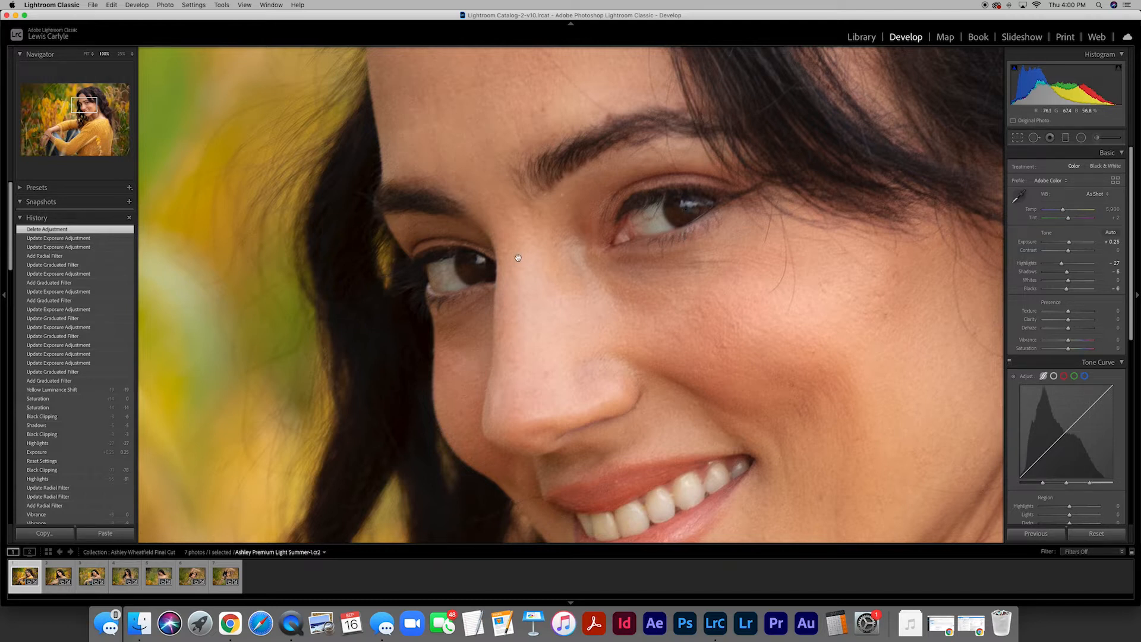
Add an oval radial filter over the eye on the photo's right, tilted and sized to fit the eye's shape
left_click(687, 229)
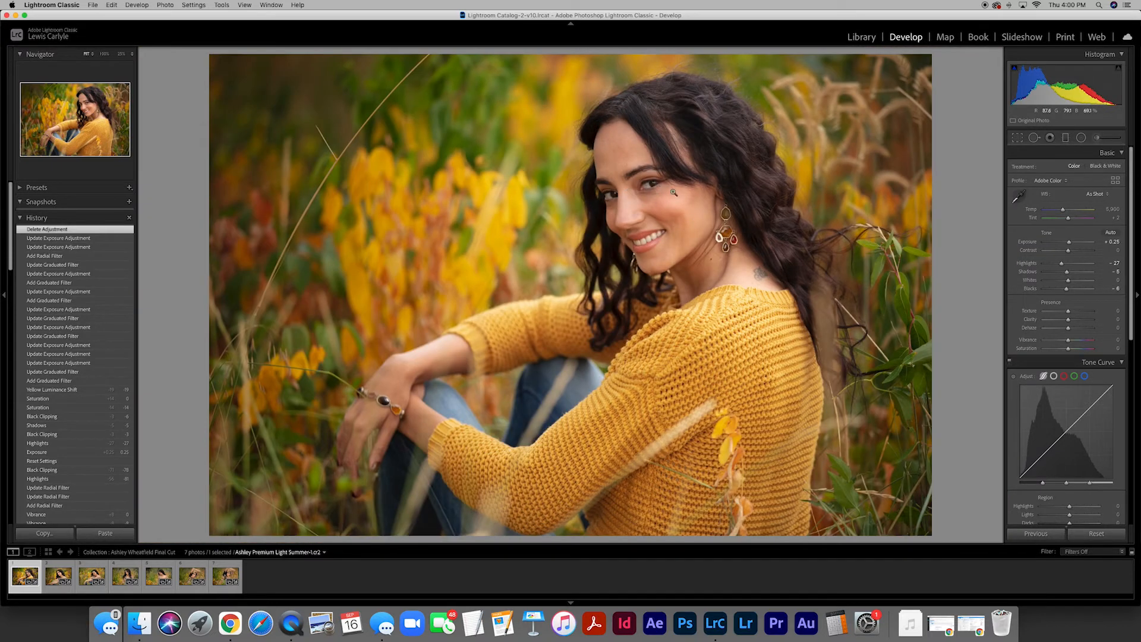
left_click(631, 189)
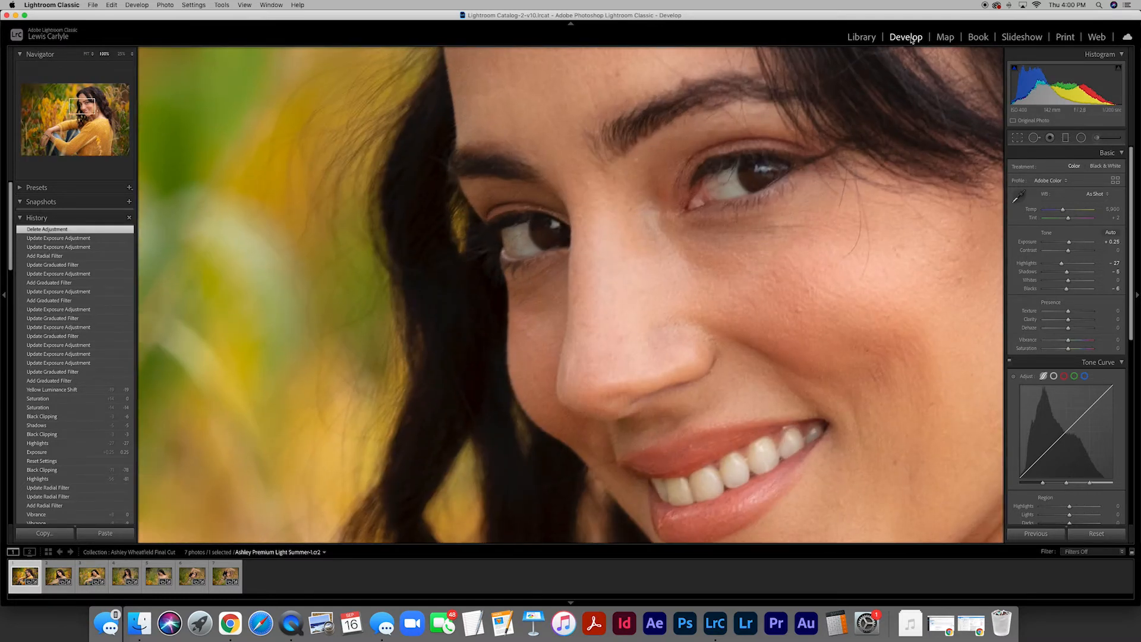
left_click(1081, 138)
left_click_drag(744, 172, 803, 152)
left_click_drag(732, 142, 748, 175)
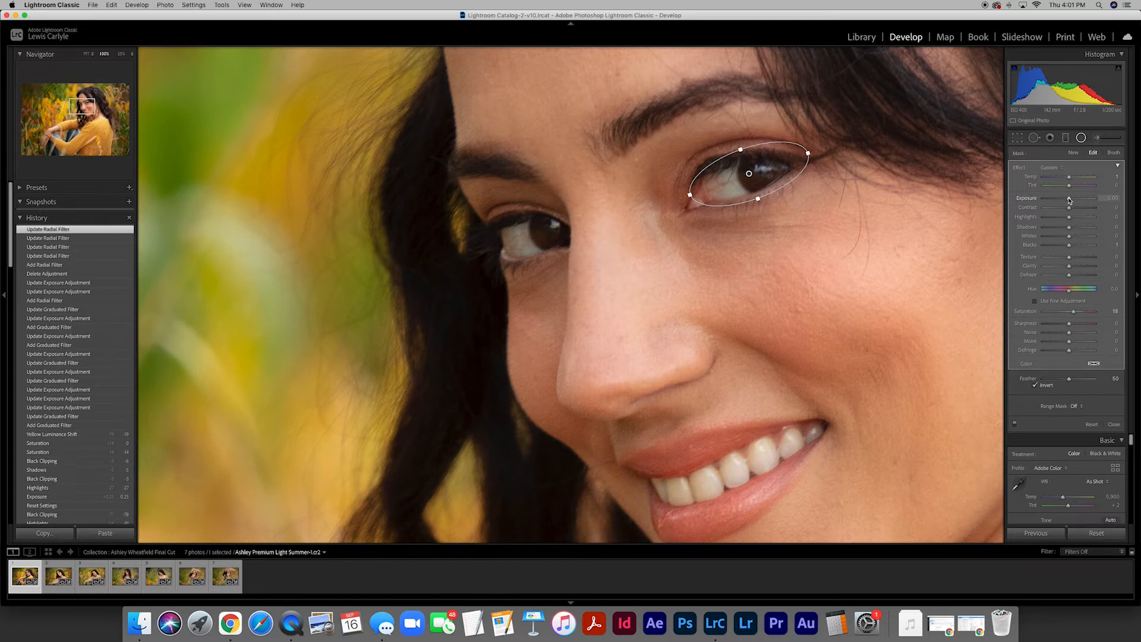
Try the eye's radial filter exposure at 4.00, -0.16 and 0.55, and set it to 0.50
left_click_drag(1070, 200, 1095, 202)
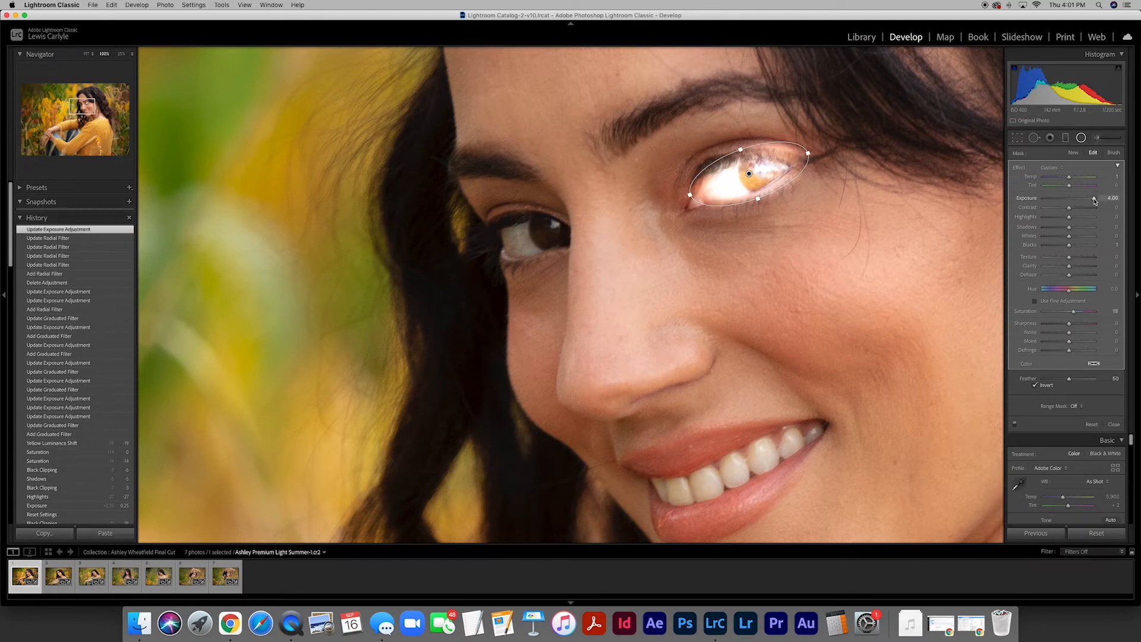
left_click_drag(1096, 200, 1071, 201)
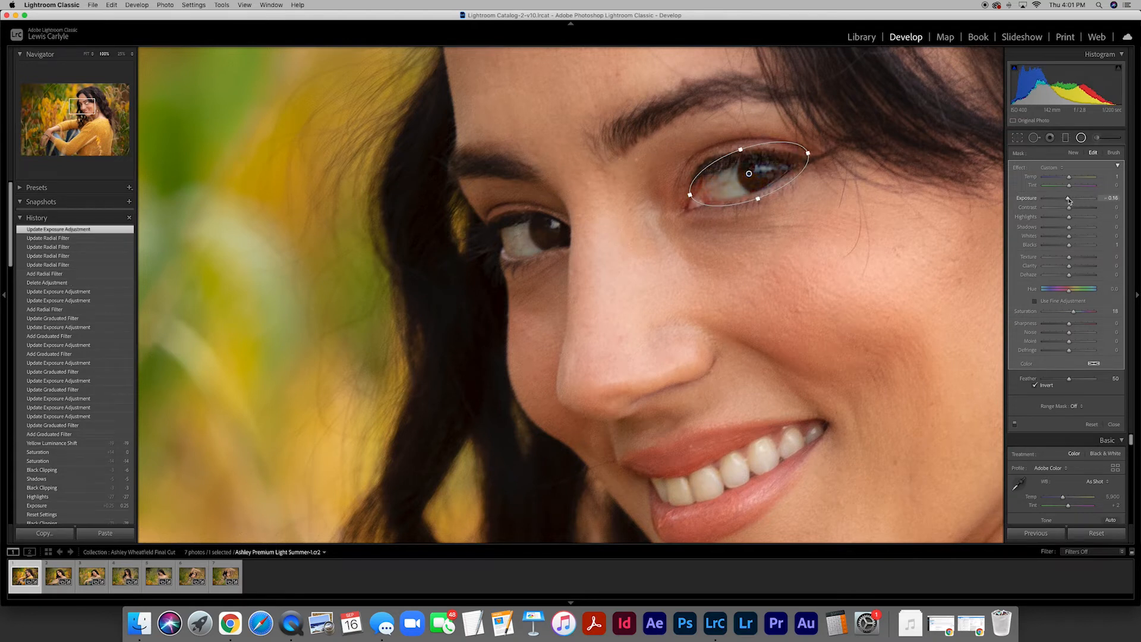
left_click_drag(1071, 200, 1074, 201)
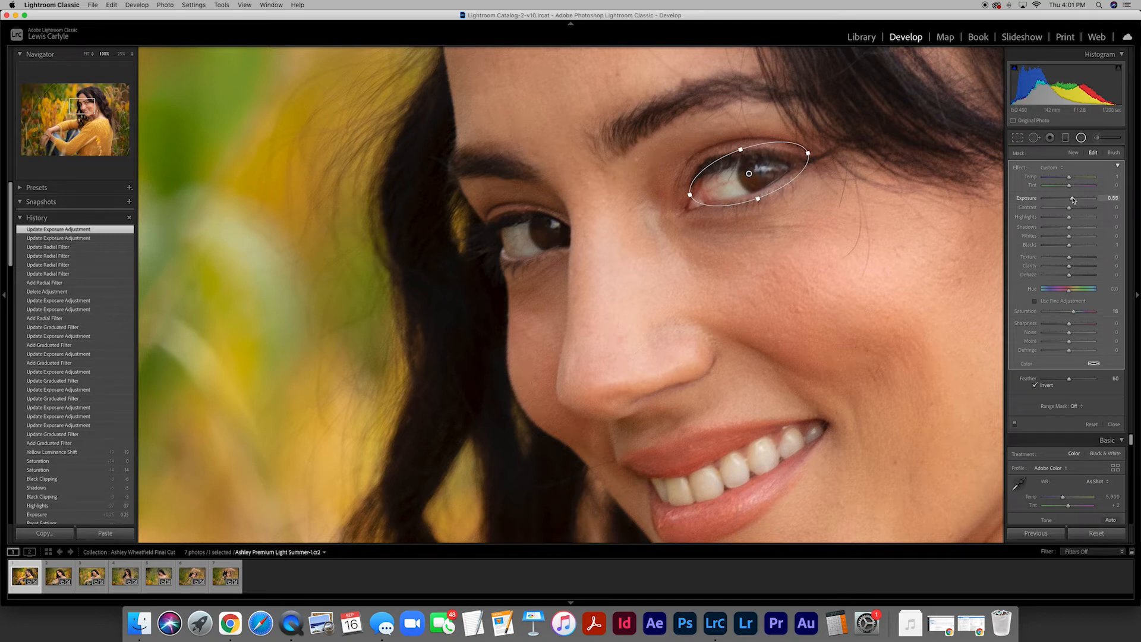
left_click(1113, 198)
key("Return")
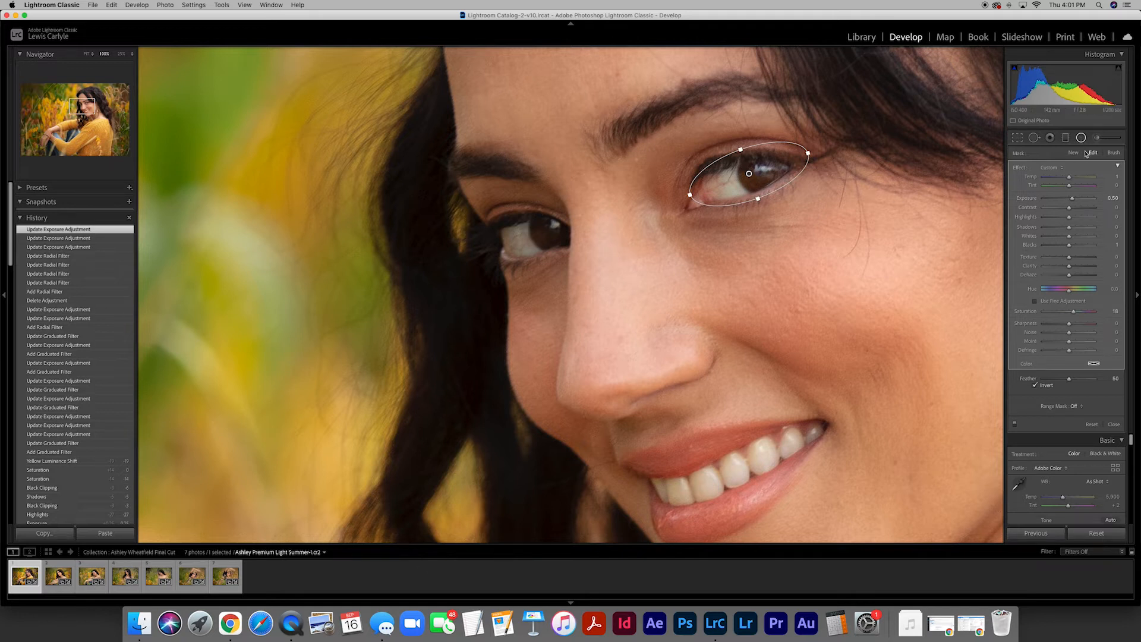
Add a second oval radial filter centred on the woman's other eye, with its exposure set to 0.50
left_click_drag(530, 232, 577, 265)
left_click_drag(529, 232, 530, 235)
left_click(1109, 198)
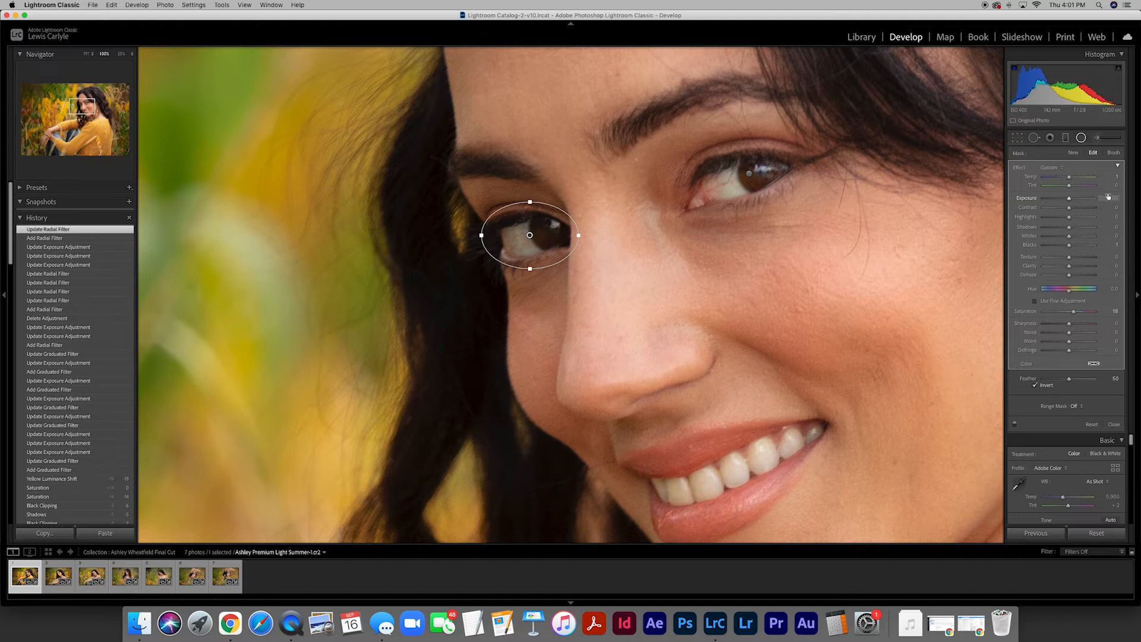
type(".5")
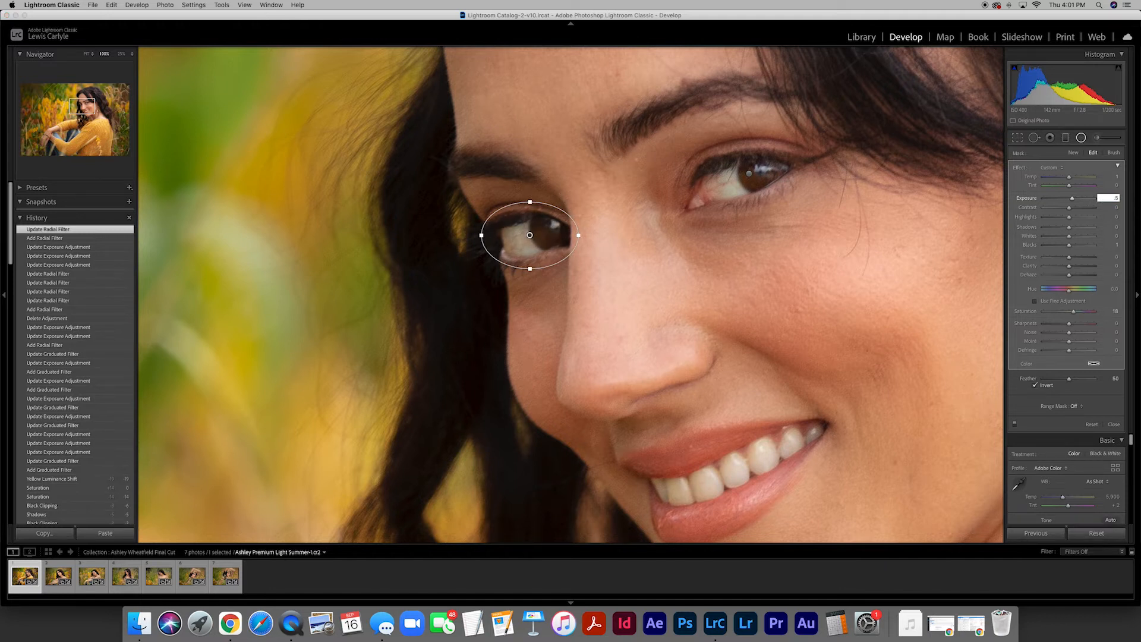
key("Return")
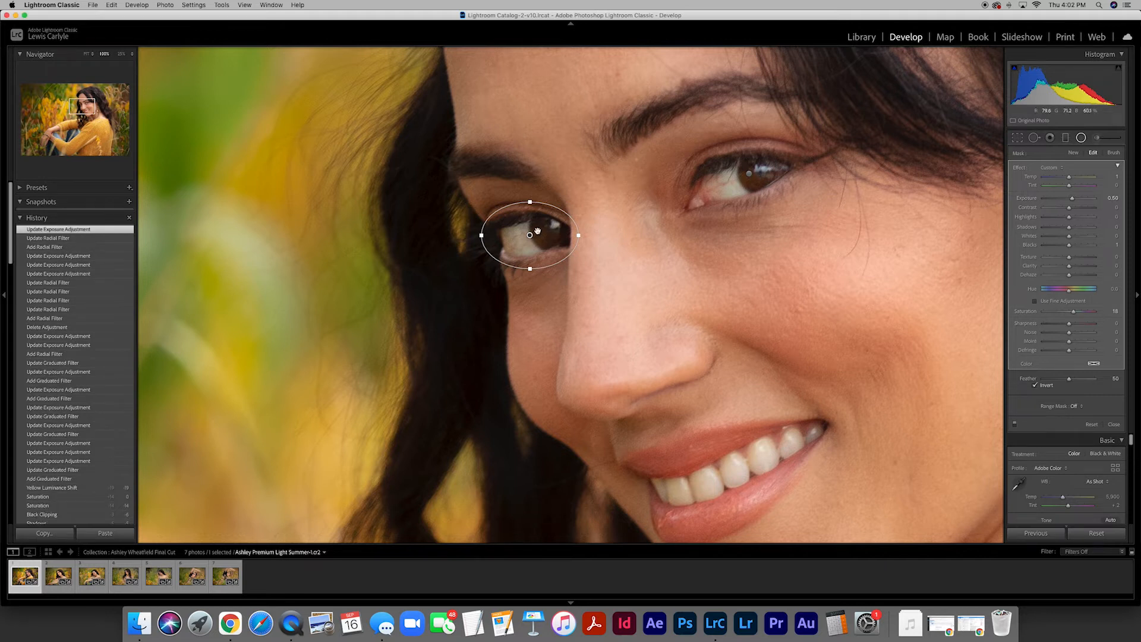
Try the second eye filter's exposure at -1.28 and 0, return it to 0.50 and close the radial filter adjustments
mouse_move(1073, 199)
left_mouse_down()
mouse_move(1087, 201)
mouse_move(1061, 201)
left_mouse_up()
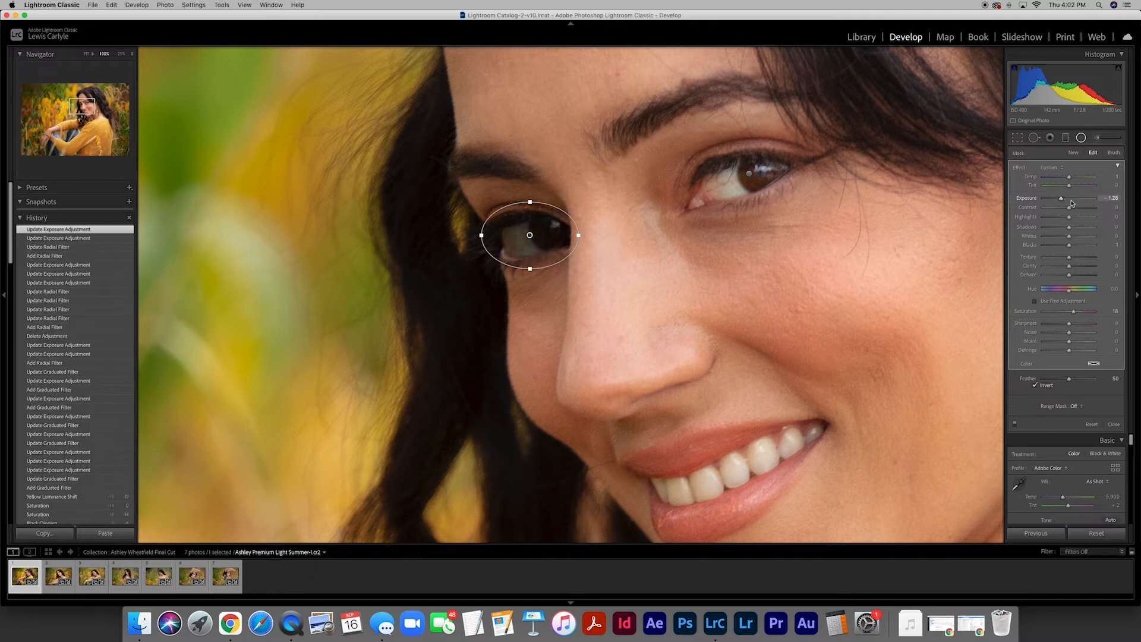
left_click(1108, 198)
type("0")
key("Return")
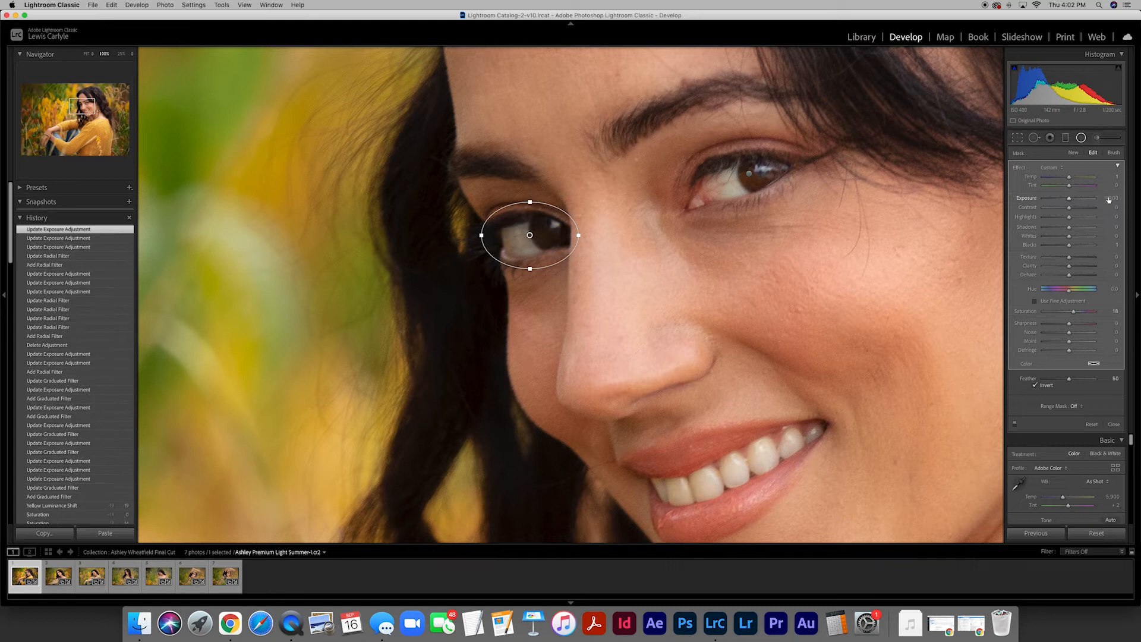
type("0.5")
key("Return")
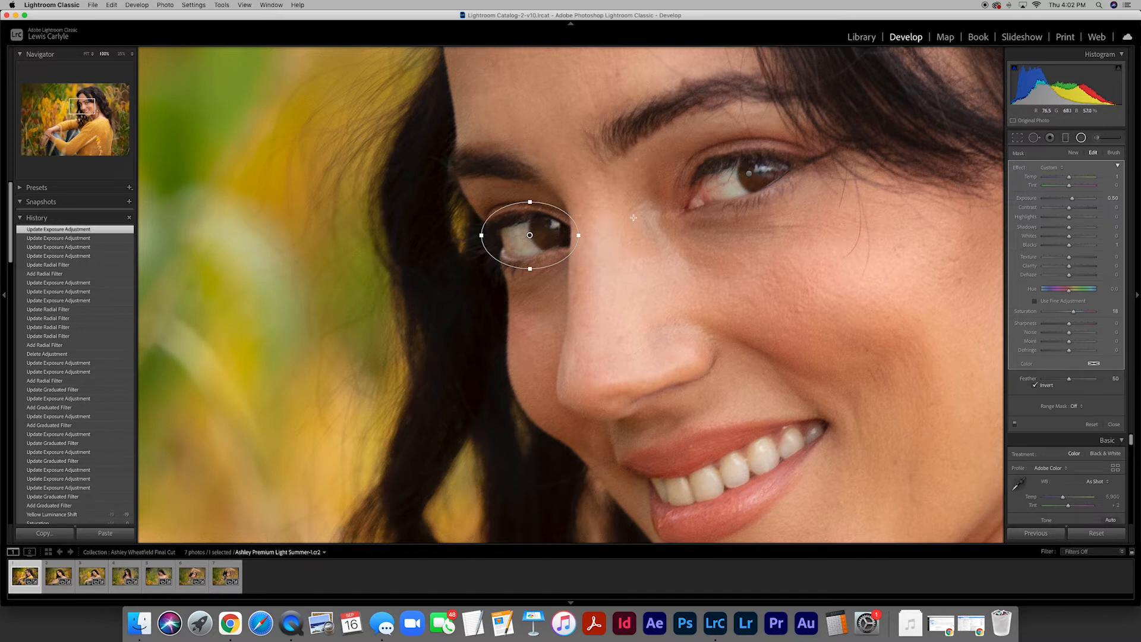
left_click(1081, 138)
With the whole photo in view, add a small radial filter over the eye on the photo's right with exposure 1.64
left_click(653, 226)
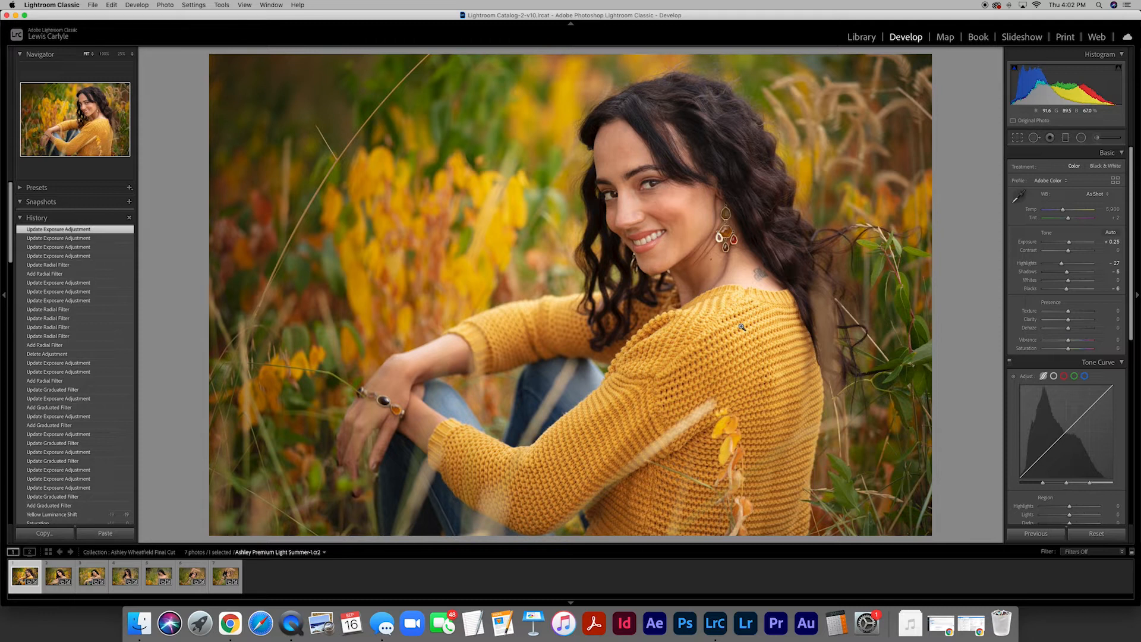
left_click(1081, 137)
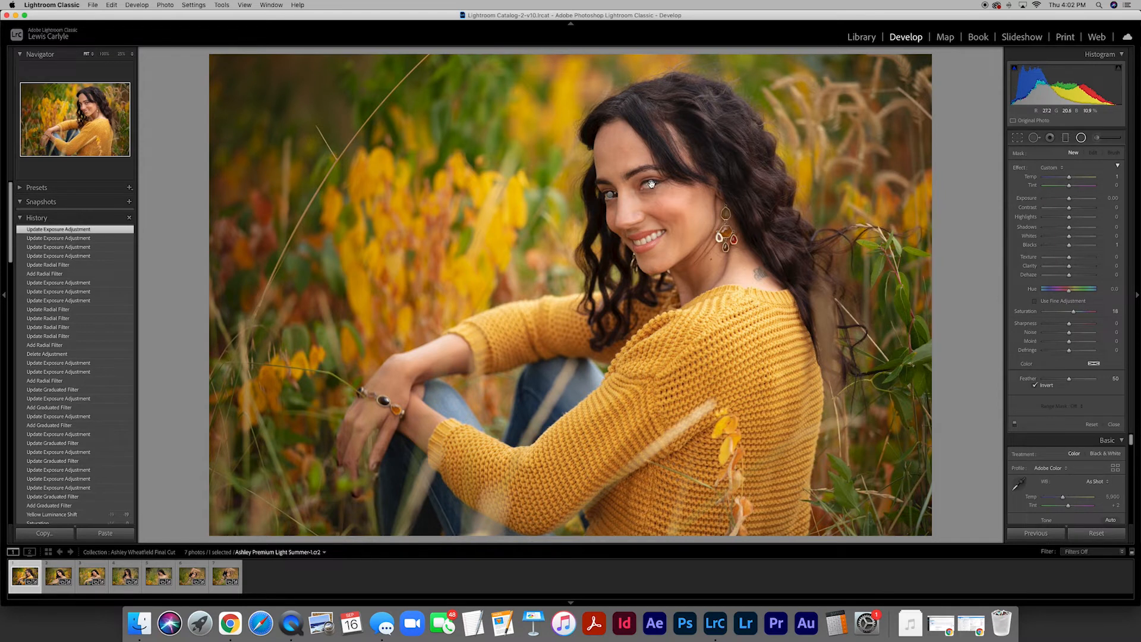
left_click_drag(650, 183, 664, 189)
left_click_drag(1068, 198, 1079, 199)
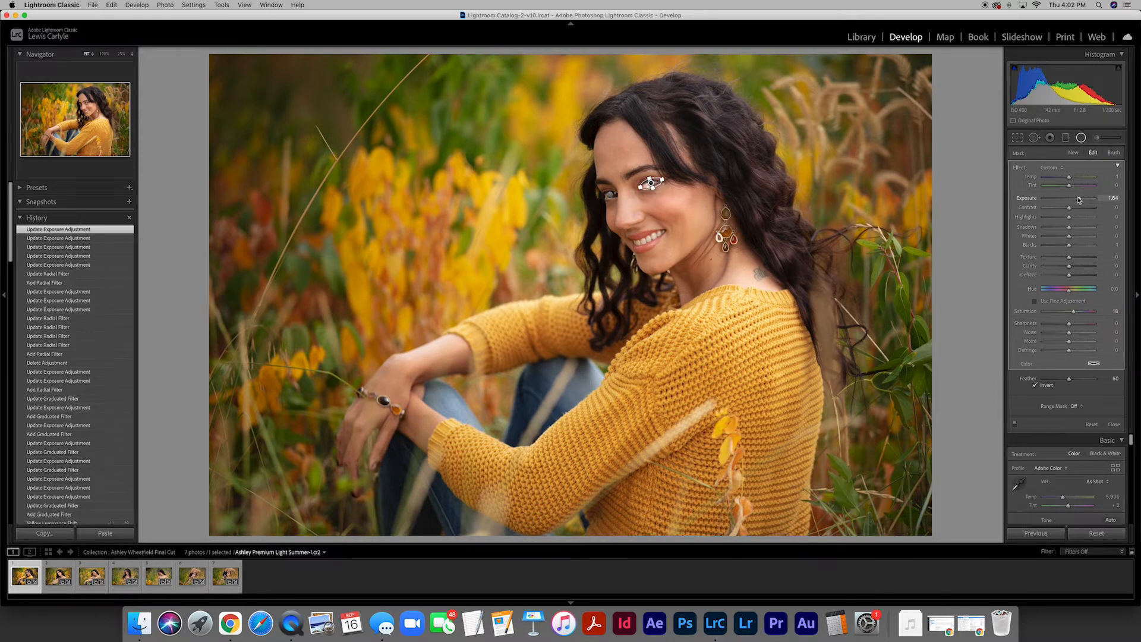
Reselect the radial filter over the eye on the photo's right, set its exposure to 0.50 and close the adjustments
left_click(1081, 138)
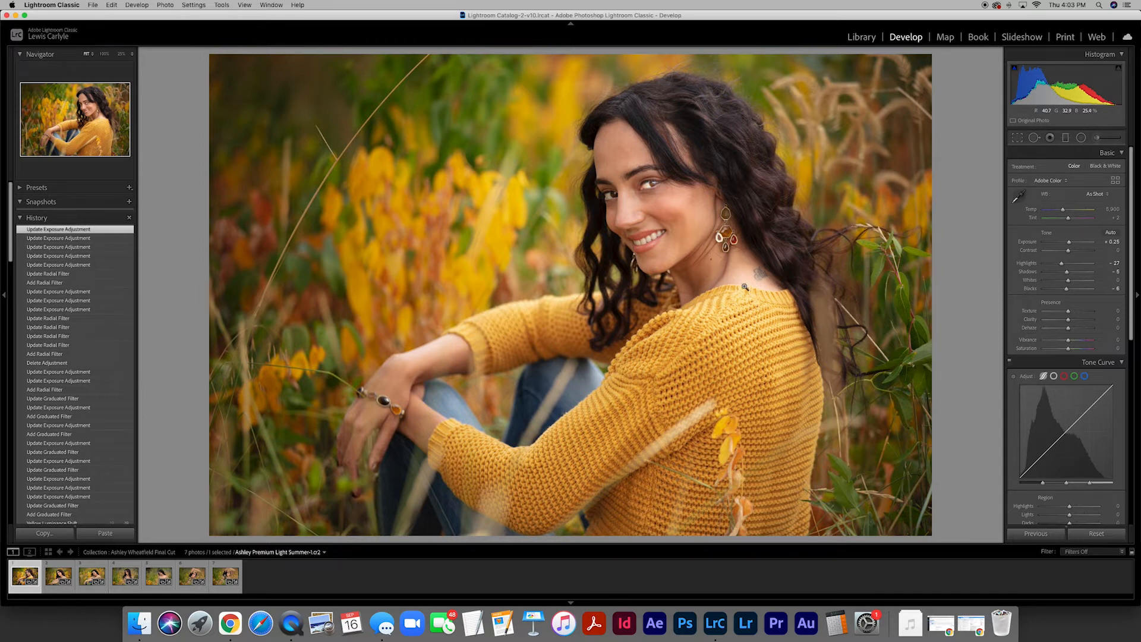
left_click(1081, 137)
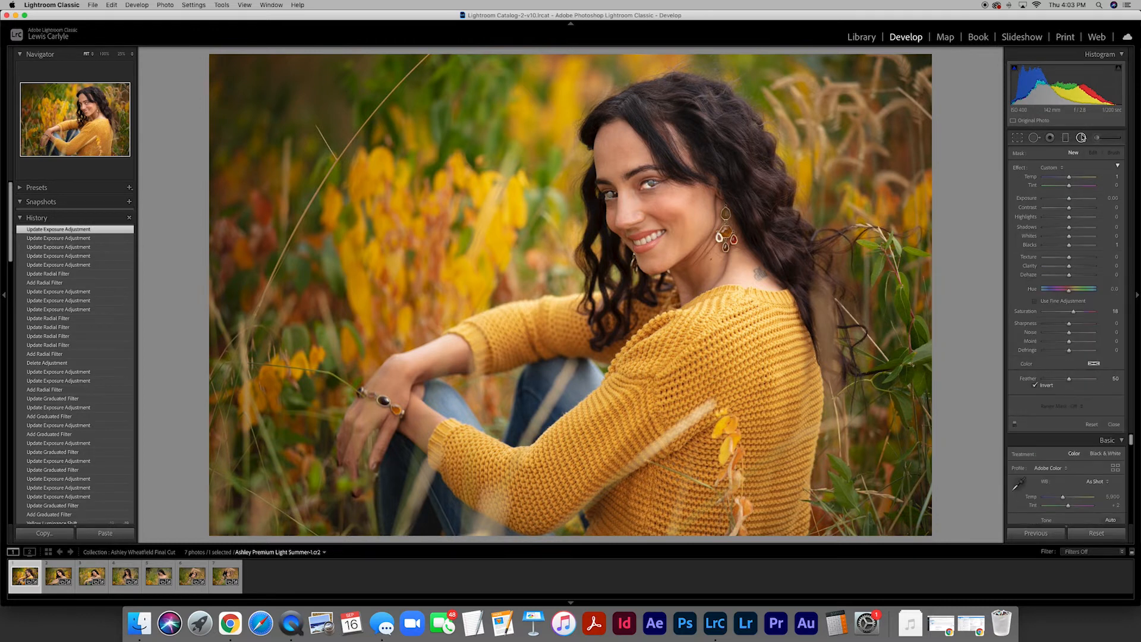
left_click(652, 183)
left_click(1109, 198)
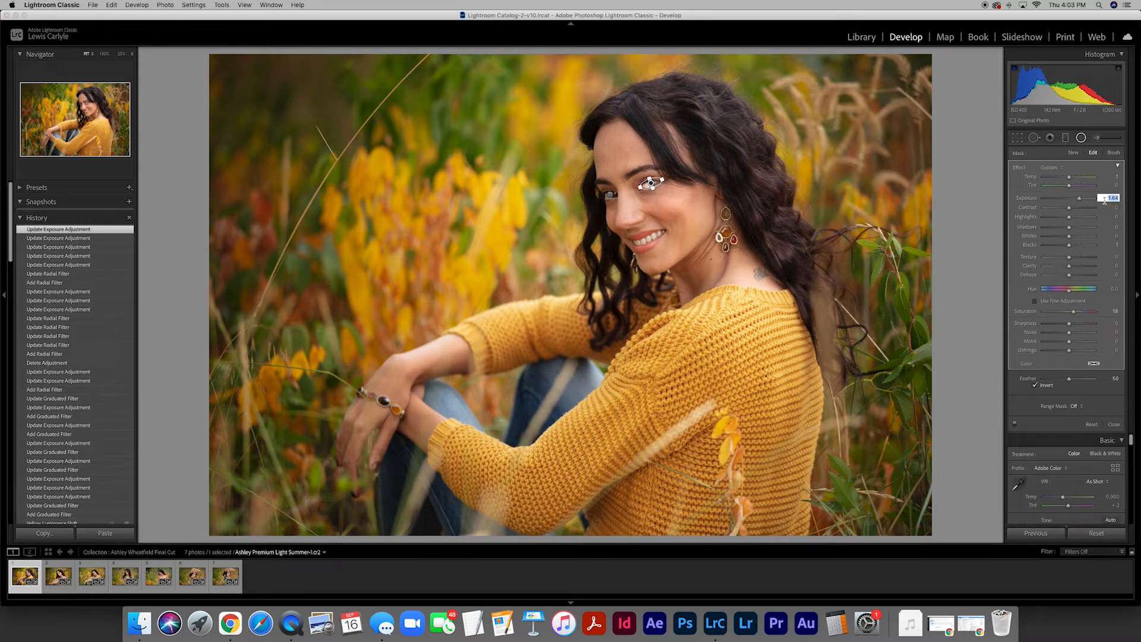
type("0.5")
key("Return")
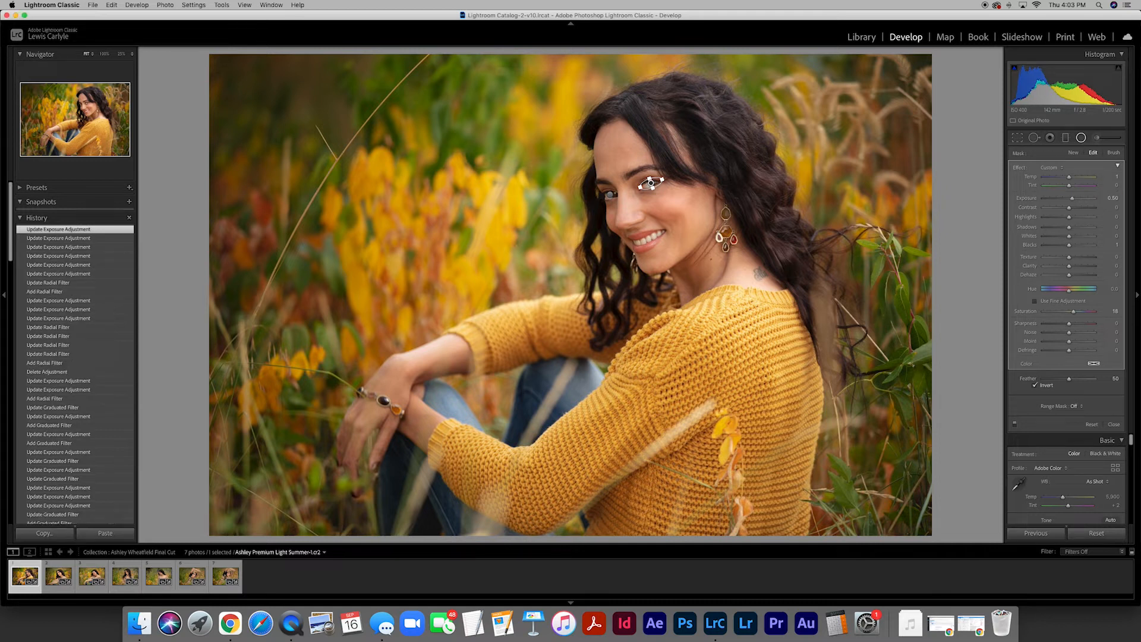
left_click(1081, 139)
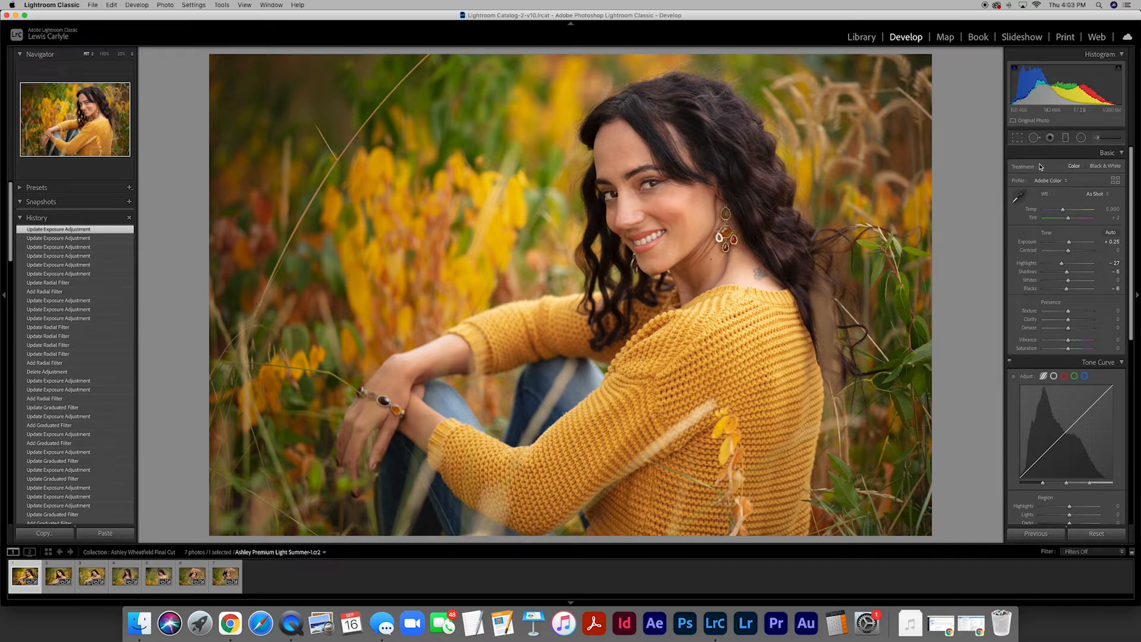
Shift the graduated filter over the photo's upper-left background slightly toward the woman and adjust the extent of the one along the right side
left_click(1066, 137)
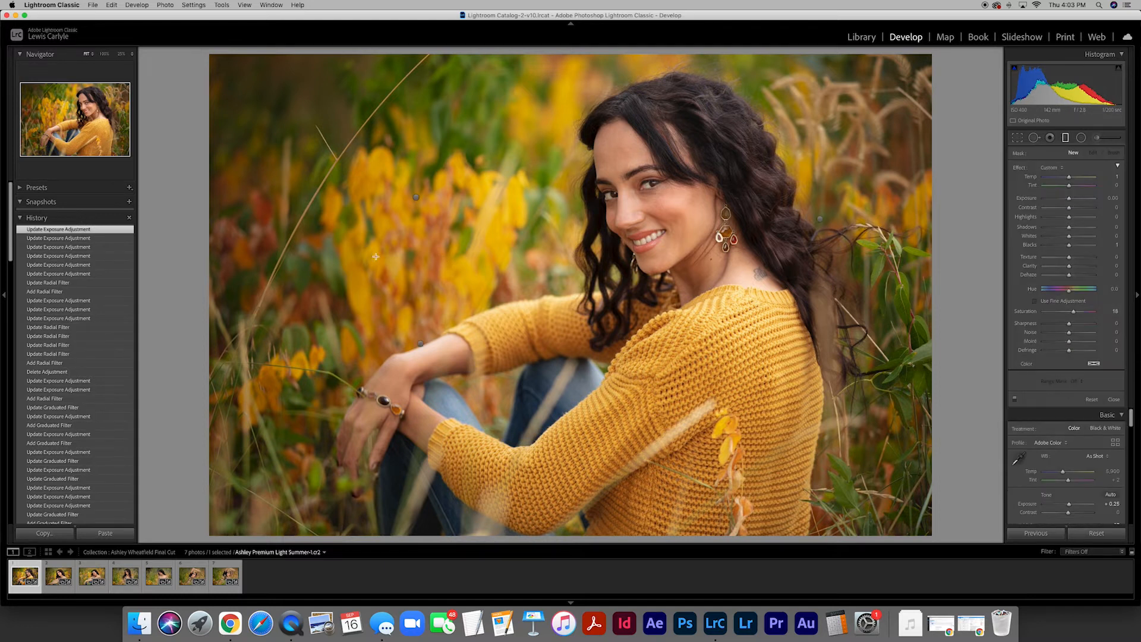
left_click_drag(417, 198, 452, 217)
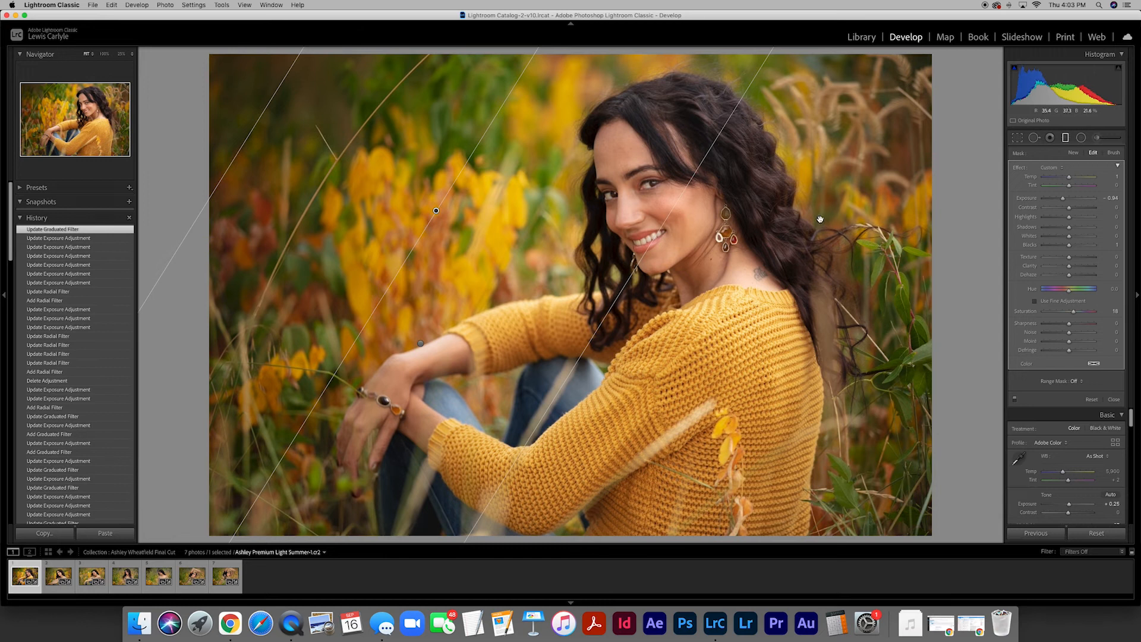
left_click_drag(730, 217, 928, 217)
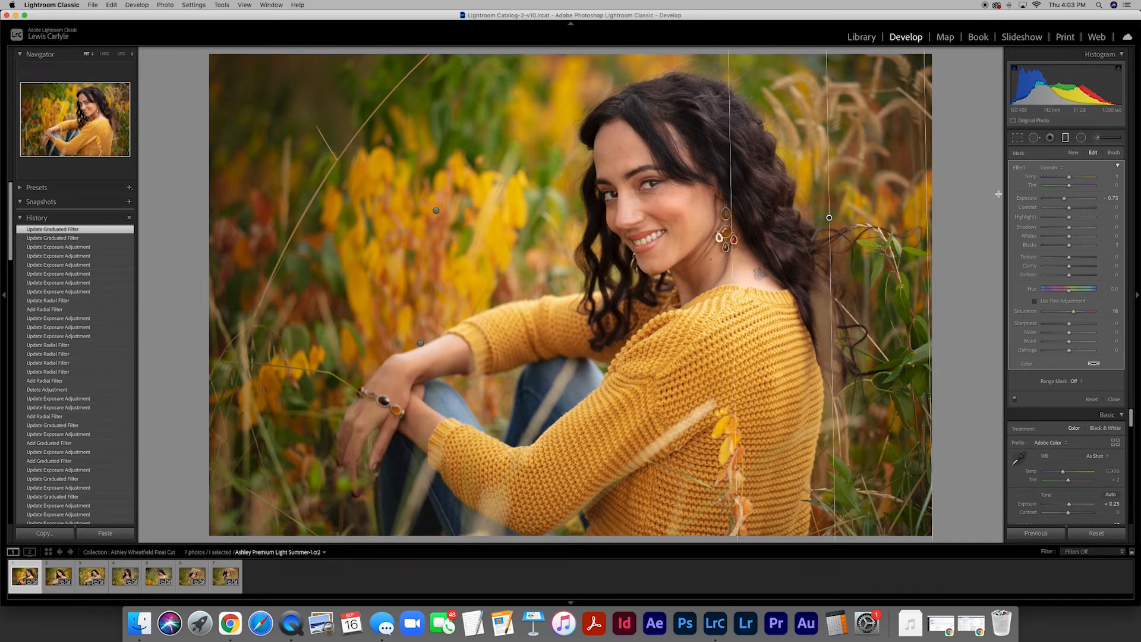
left_click(1081, 138)
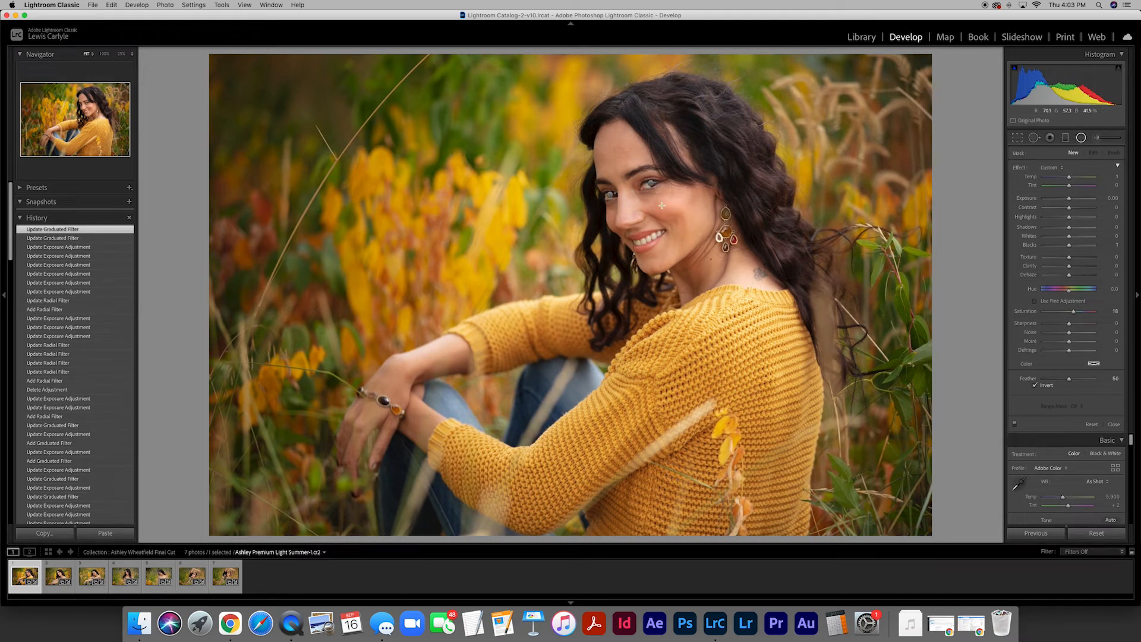
left_click(1081, 137)
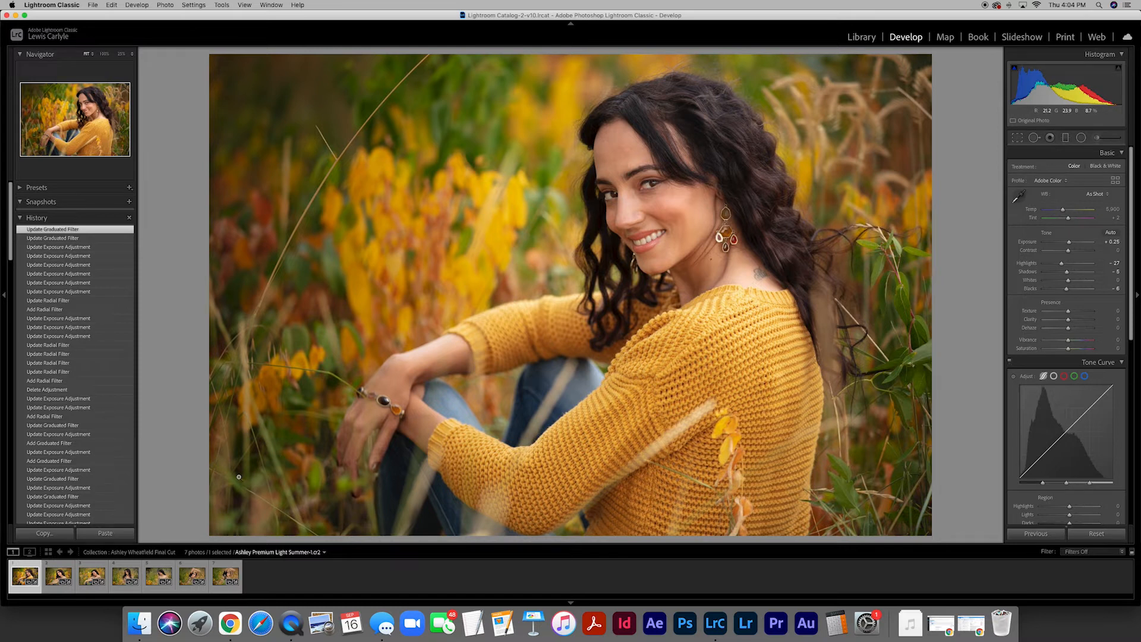
Apply the previous photo's settings to the second filmstrip photo and set the exposure of the radial filter on her cheek to 0
left_click(52, 580)
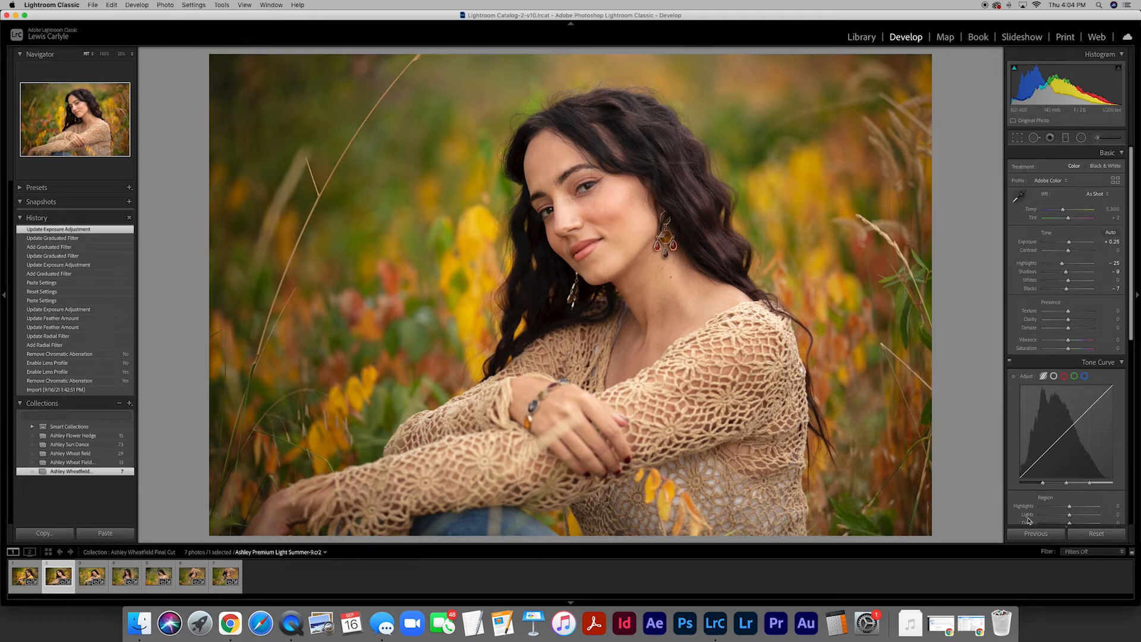
left_click(1037, 534)
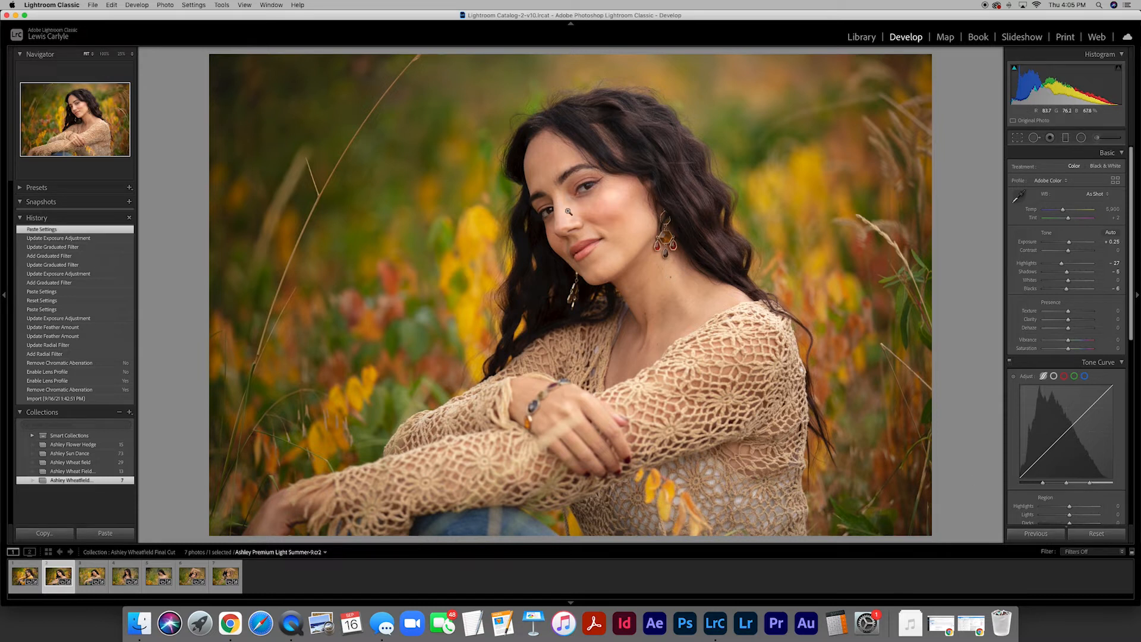
left_click(1081, 138)
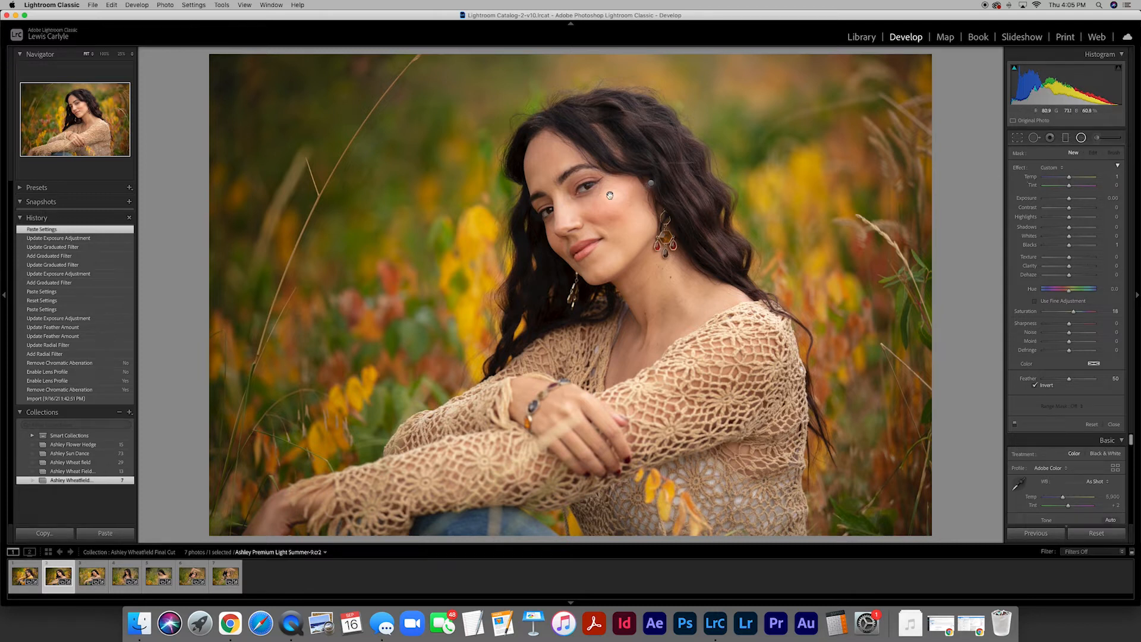
left_click(610, 194)
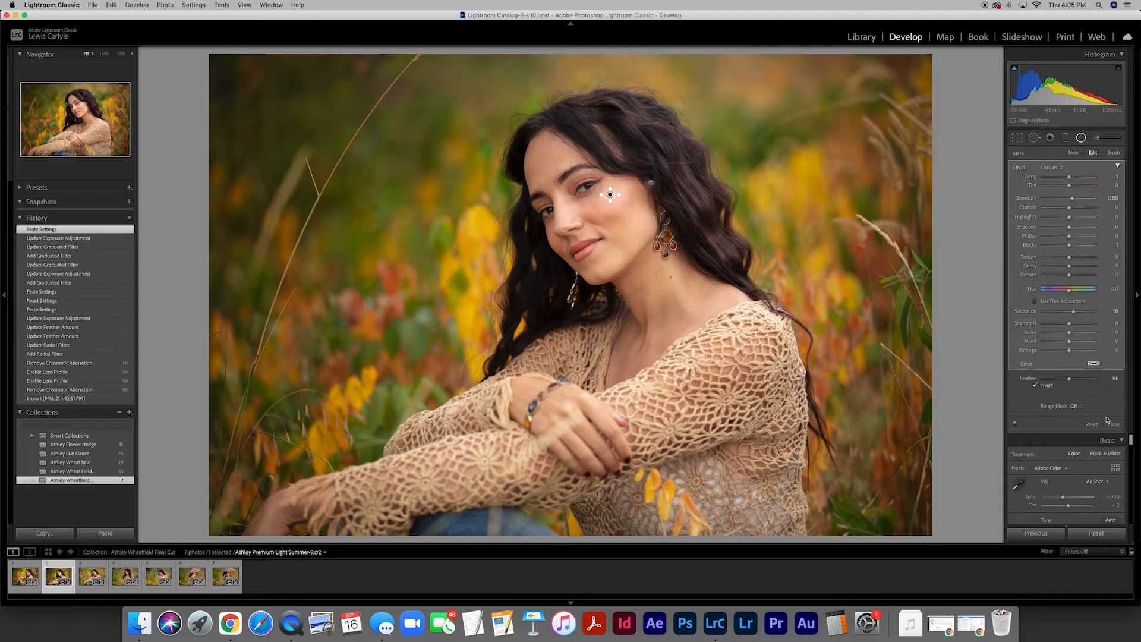
mouse_move(1077, 201)
left_mouse_down()
mouse_move(1043, 200)
mouse_move(1088, 200)
mouse_move(1057, 200)
left_mouse_up()
left_click(1115, 200)
type("0")
key("Return")
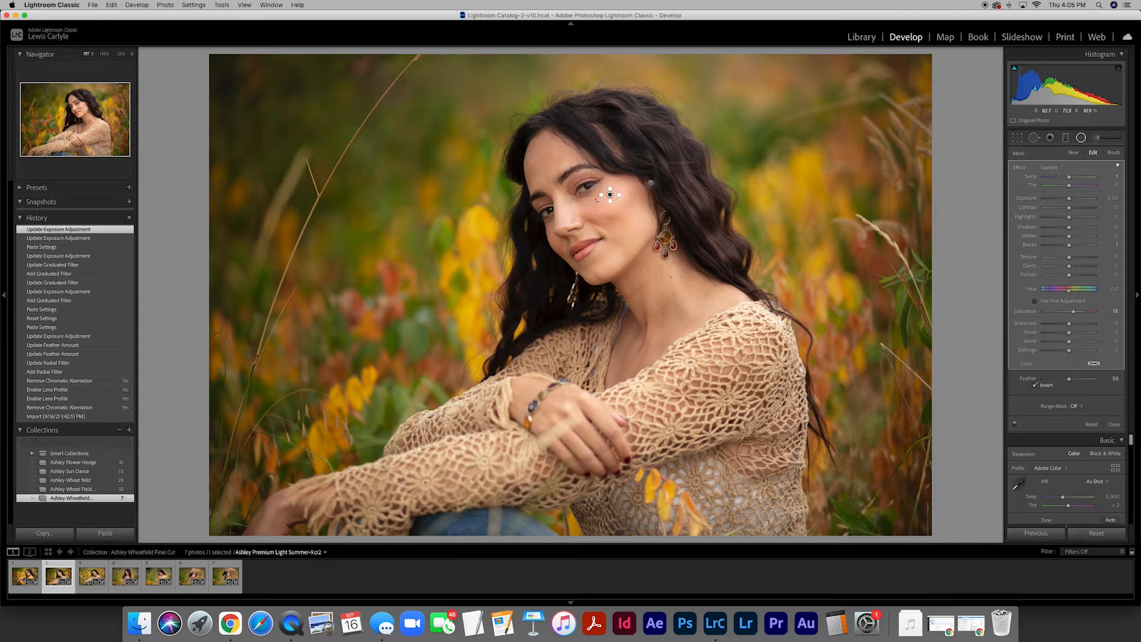
Move the two small radial filters onto the woman's eyes in the second photo and close the radial filter adjustments
left_click_drag(612, 202, 547, 210)
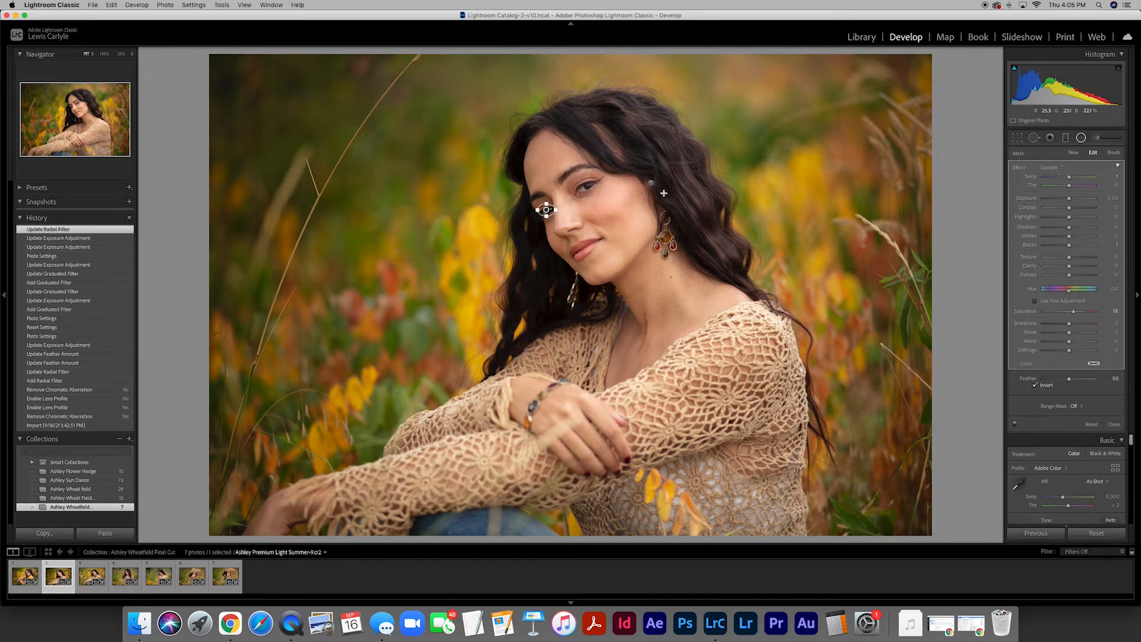
left_click(651, 184)
left_click(652, 184)
left_click_drag(651, 184, 587, 186)
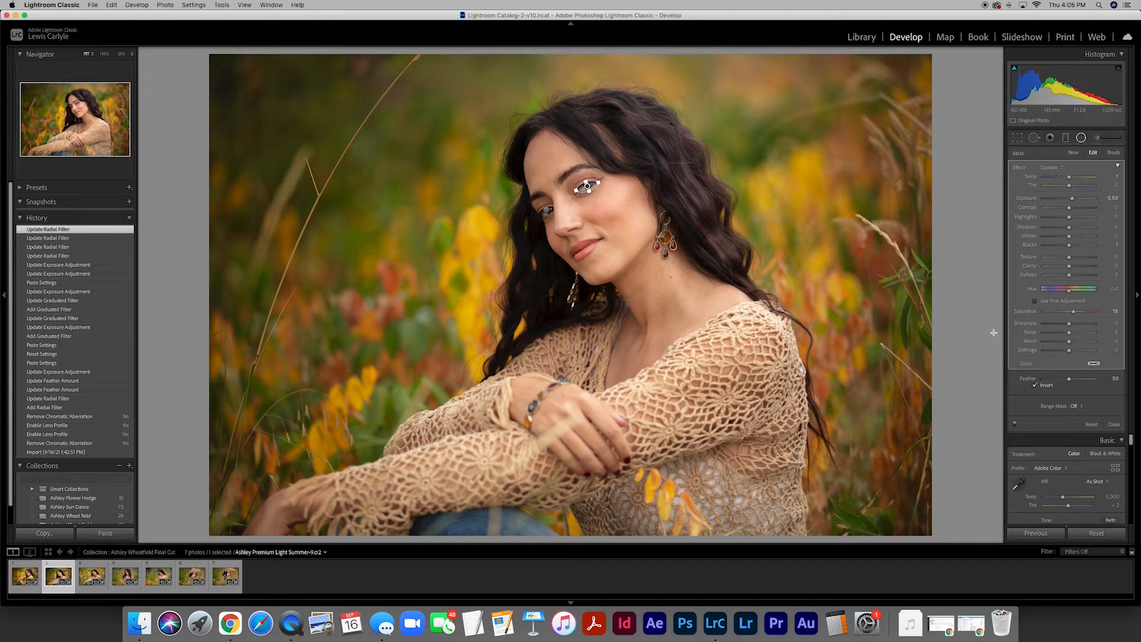
left_click(1114, 424)
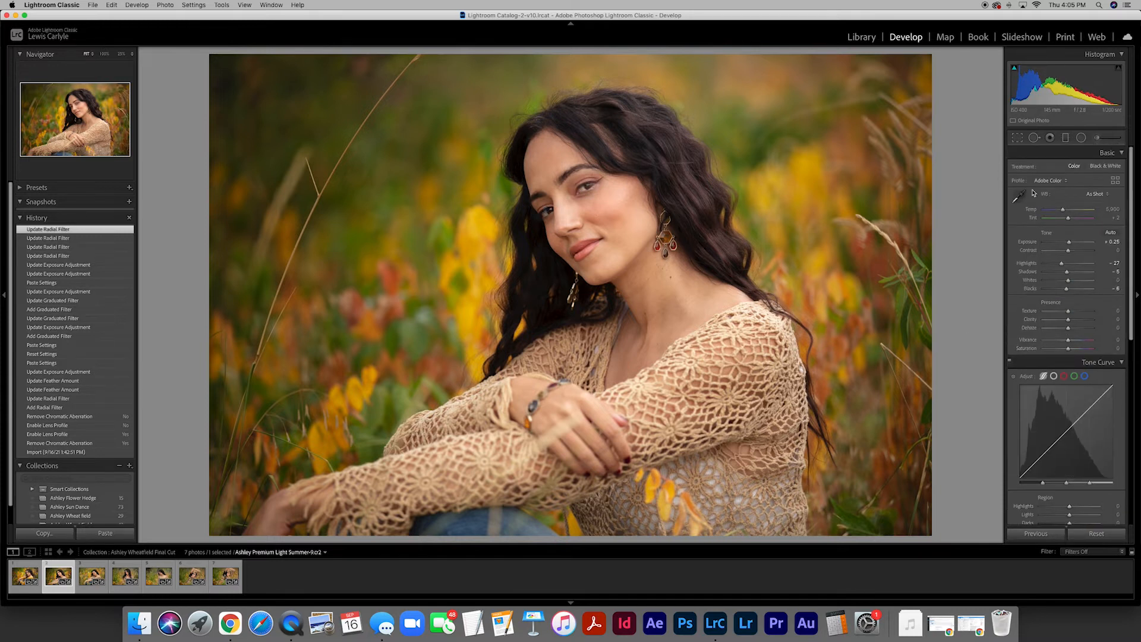
Shift the second photo's two left-side graduated filters outward, extend the right-side one toward the woman's hair, and close the adjustments
left_click(1065, 138)
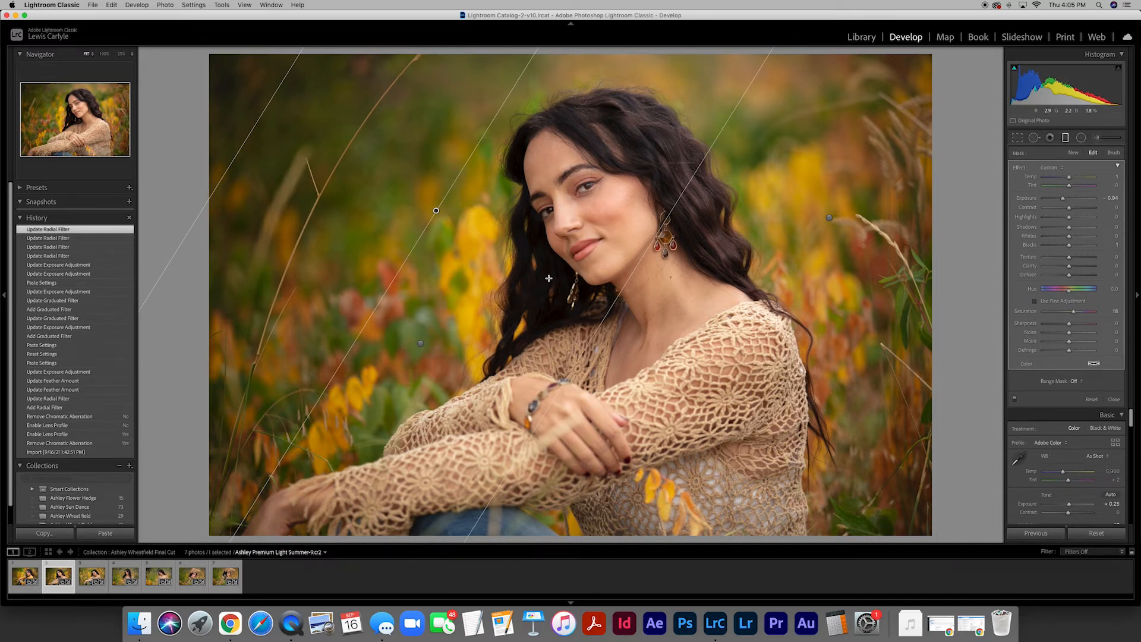
left_click_drag(612, 306, 515, 266)
left_click(421, 343)
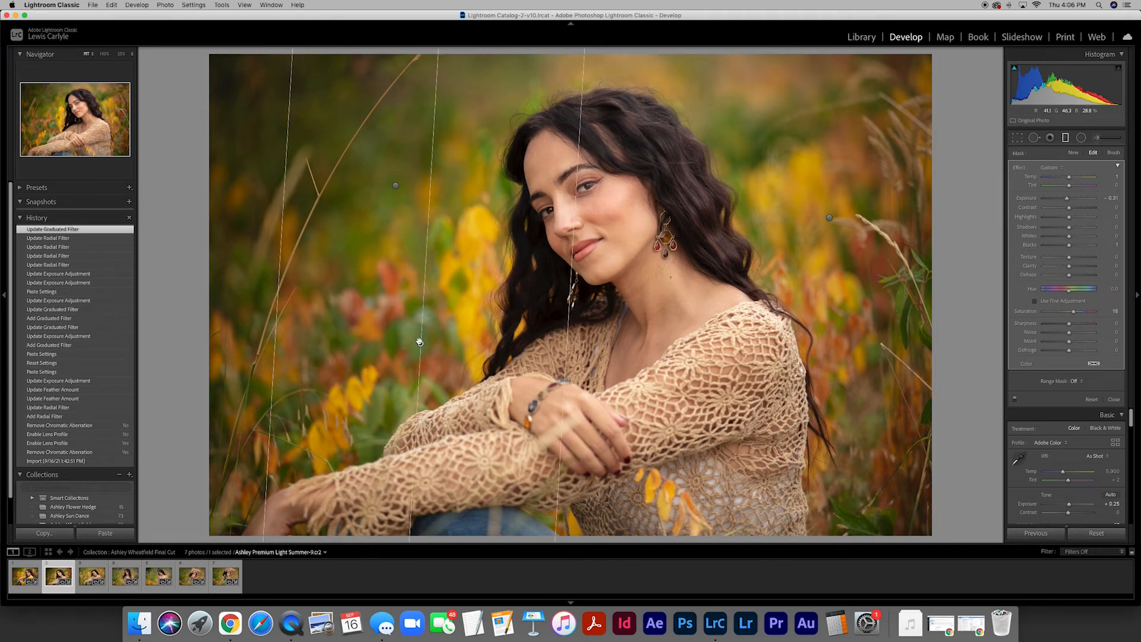
left_click_drag(566, 341, 547, 341)
left_click_drag(831, 218, 927, 216)
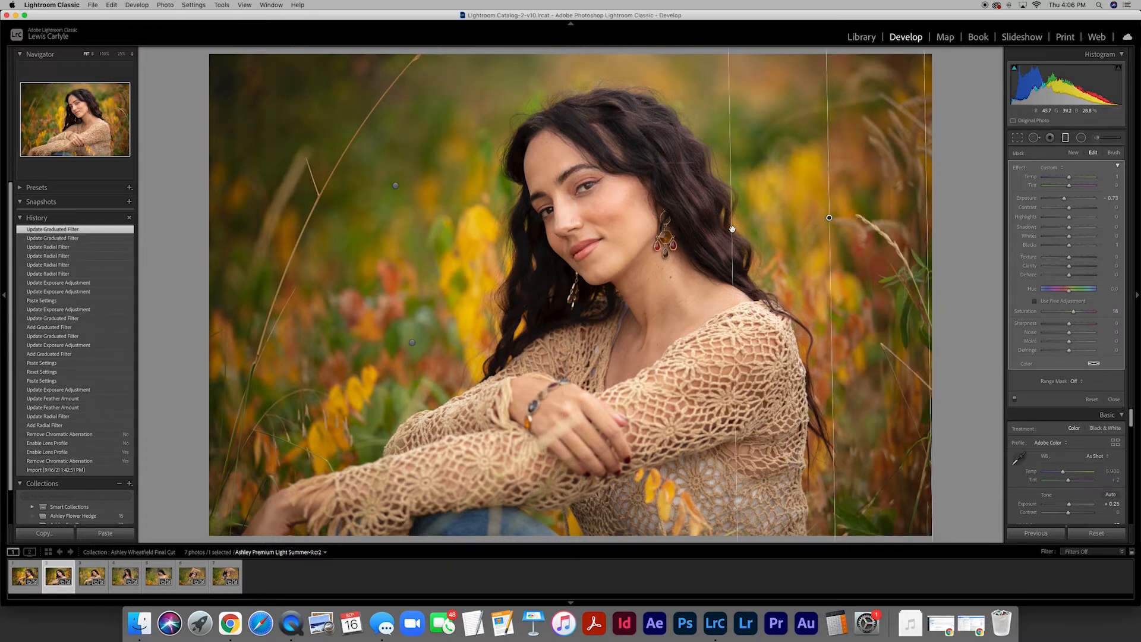
left_click_drag(731, 229, 693, 231)
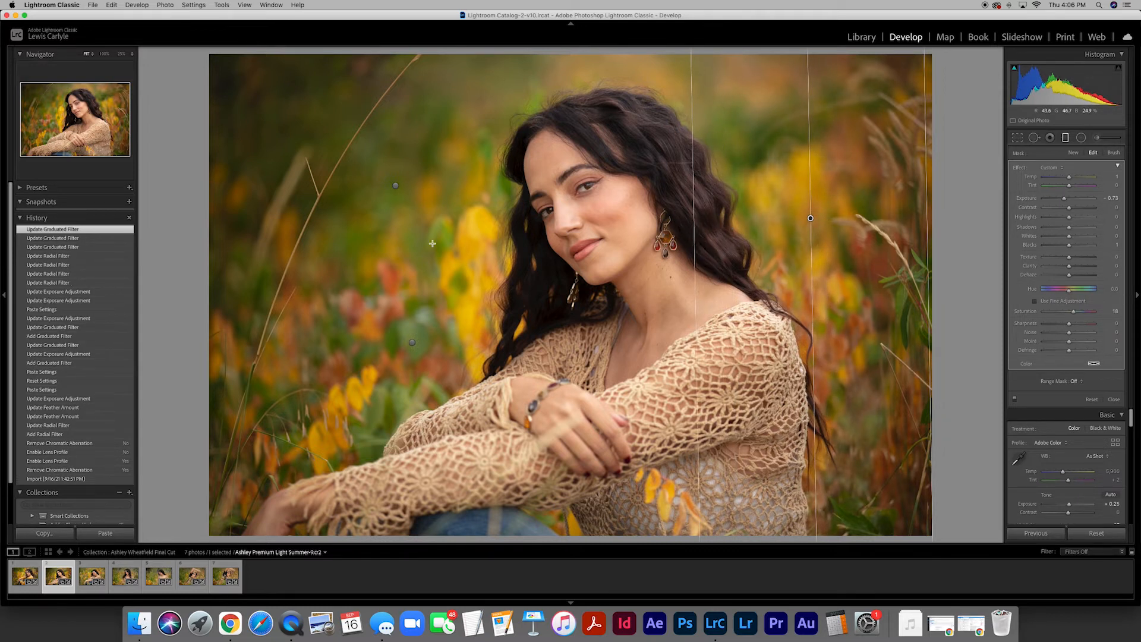
left_click(1113, 398)
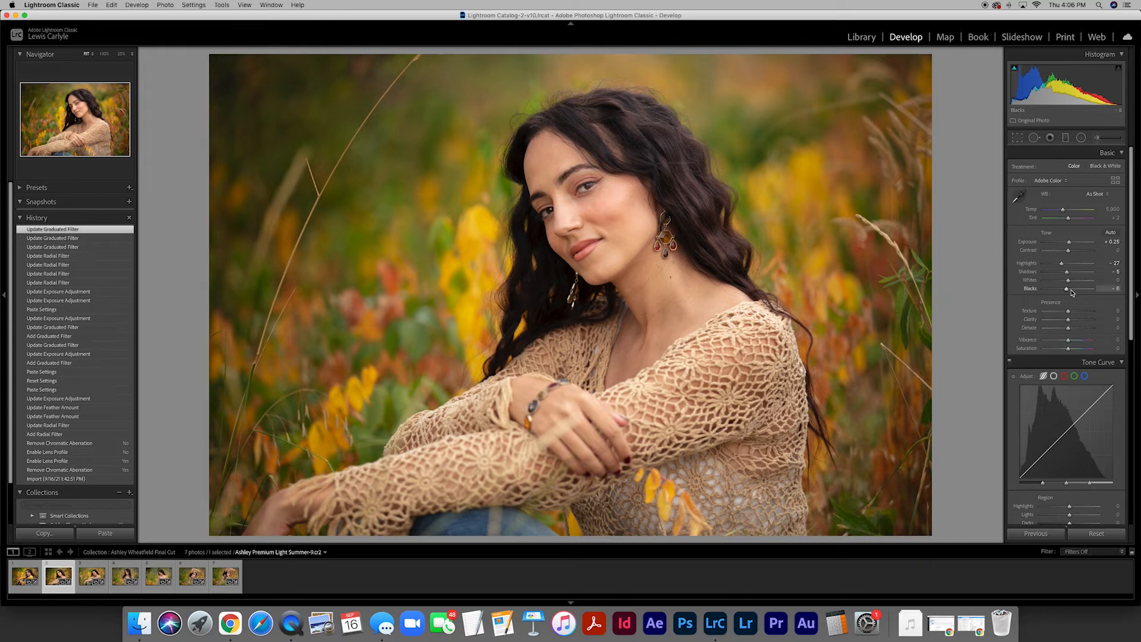
Apply the previous photo's settings to the third filmstrip photo and move its two radial filters onto the woman's eyes
left_click(88, 577)
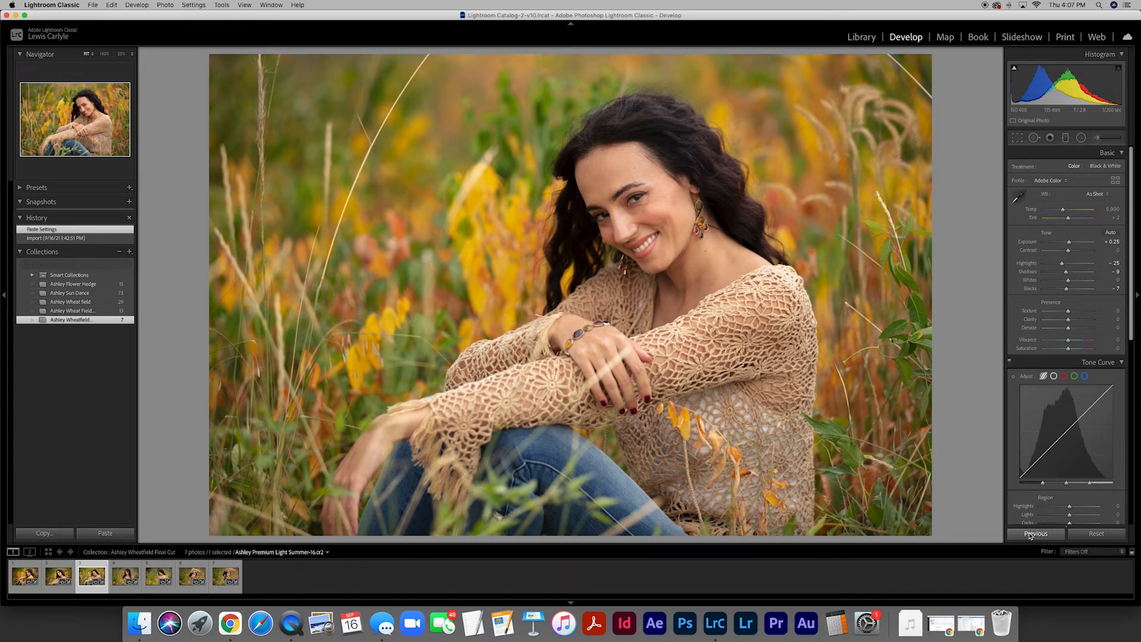
left_click(1030, 535)
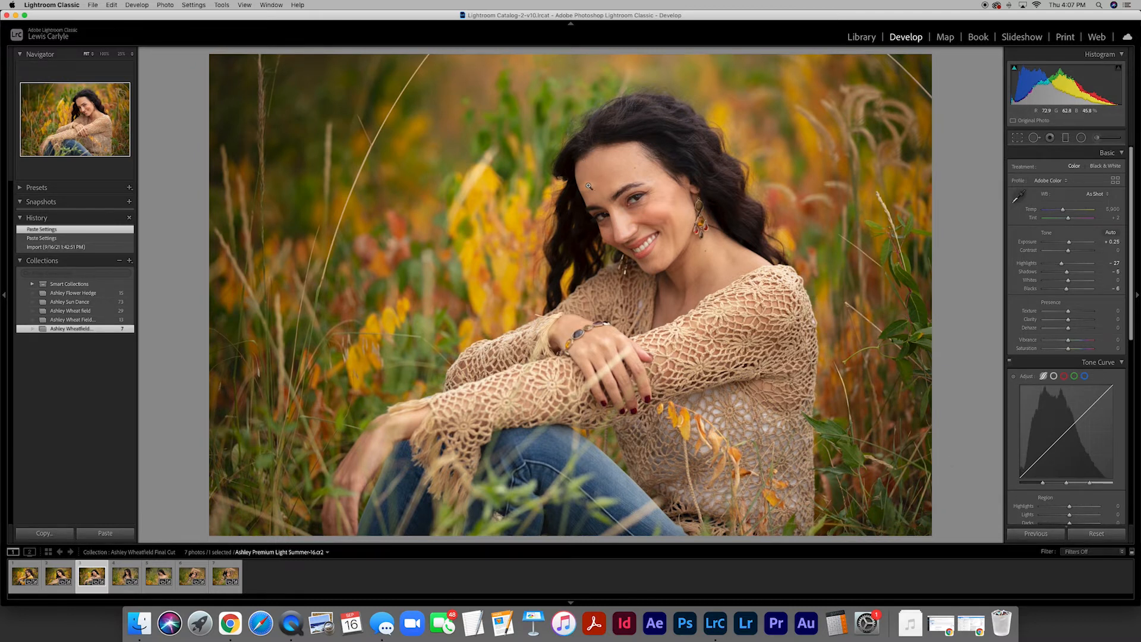
left_click(1081, 137)
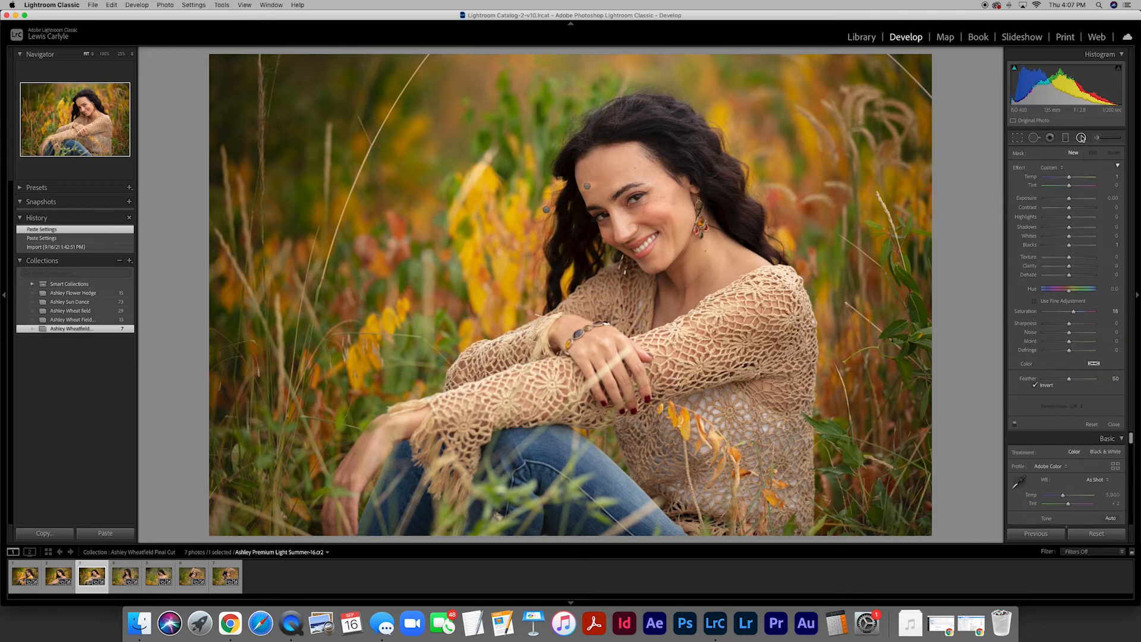
left_click(587, 186)
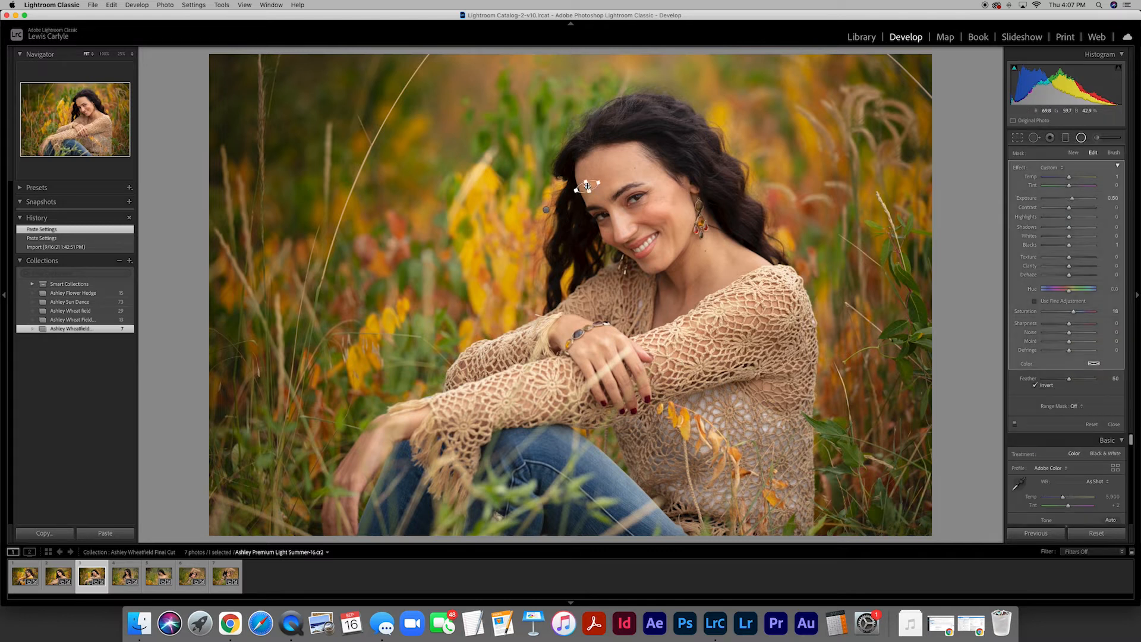
left_click_drag(587, 186, 636, 196)
left_click(546, 209)
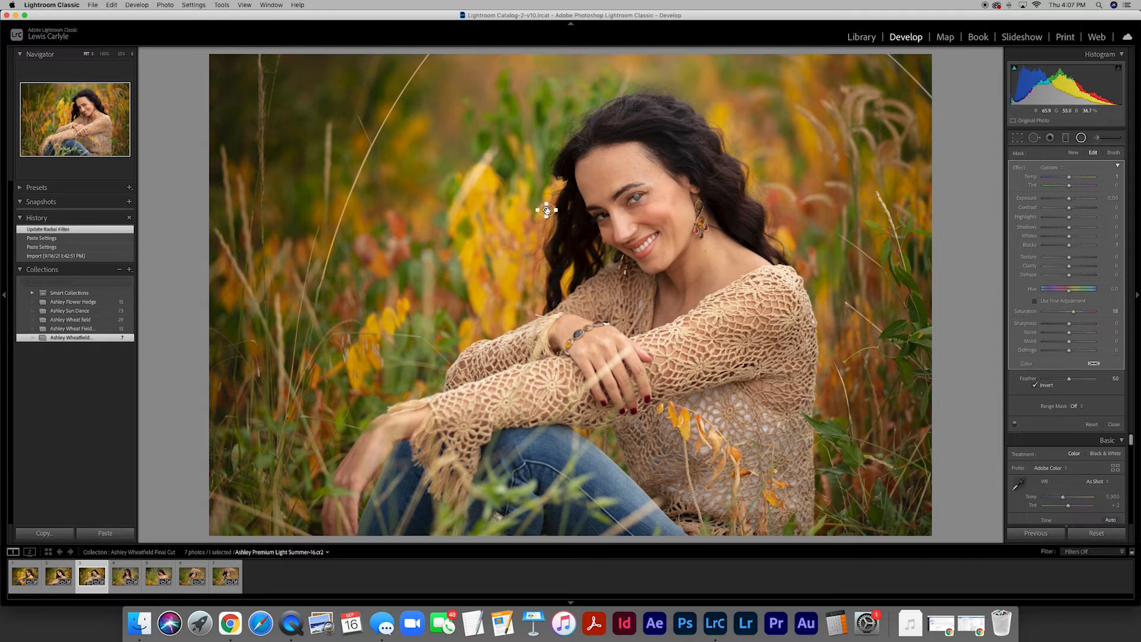
left_click_drag(546, 209, 602, 215)
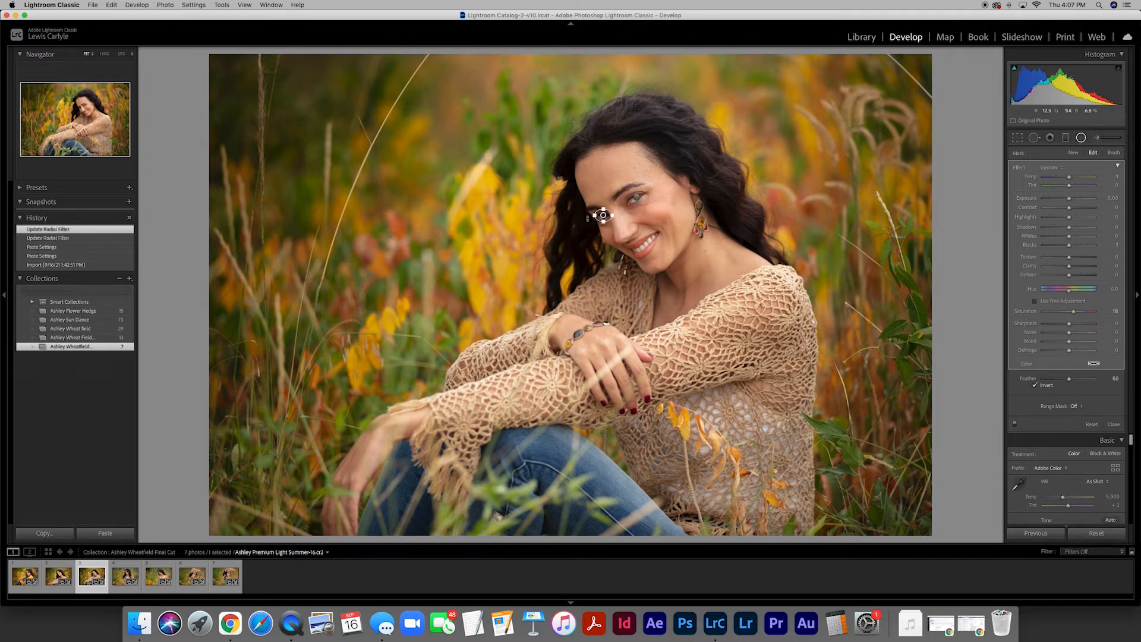
Reposition the third photo's upper-left graduated filter closer to the woman and pull the right-side filter's inner edge outward
left_click(1066, 138)
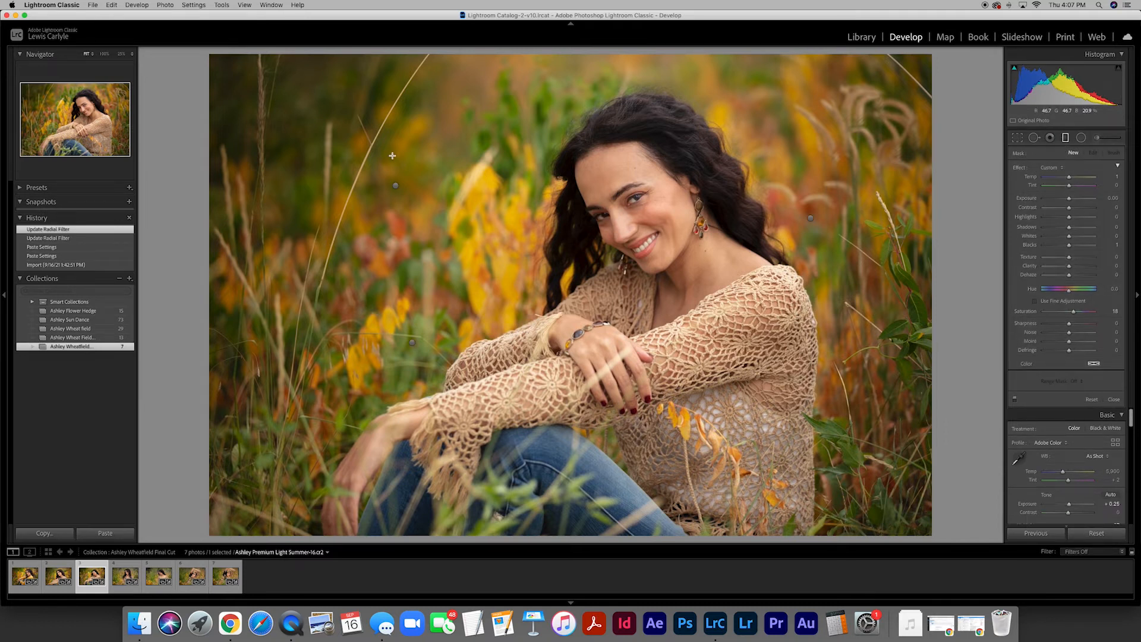
left_click_drag(395, 187, 396, 285)
left_click(412, 343)
left_click(811, 218)
left_click_drag(693, 223, 720, 224)
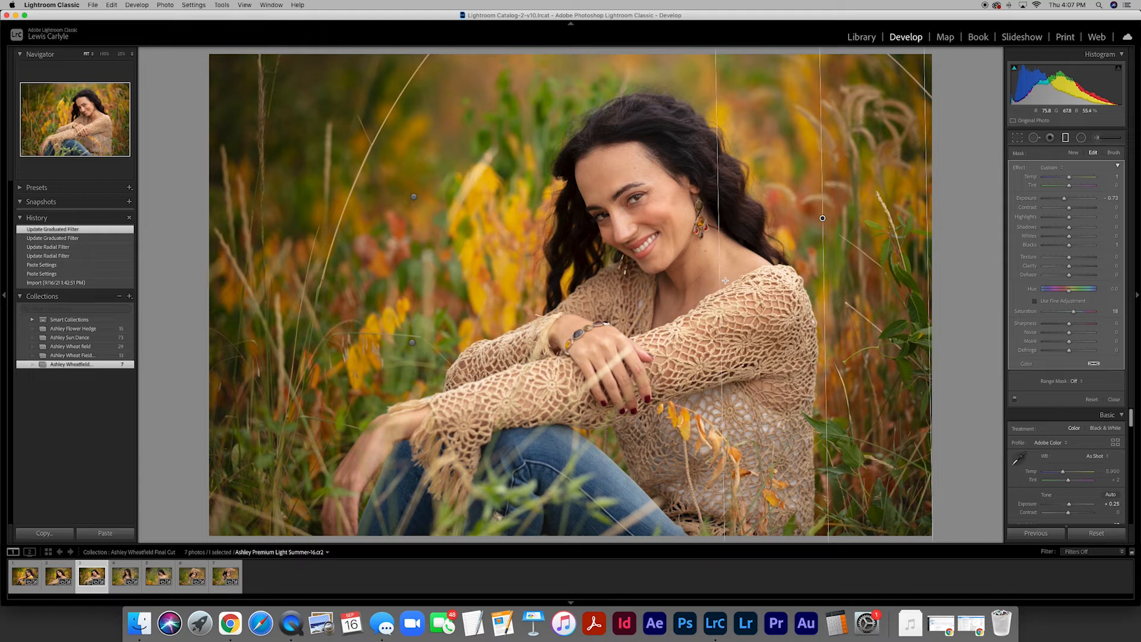
Apply the previous photo's settings to the fourth filmstrip photo and pull the right-side graduated filter's inner edge outward from the woman
left_click(118, 579)
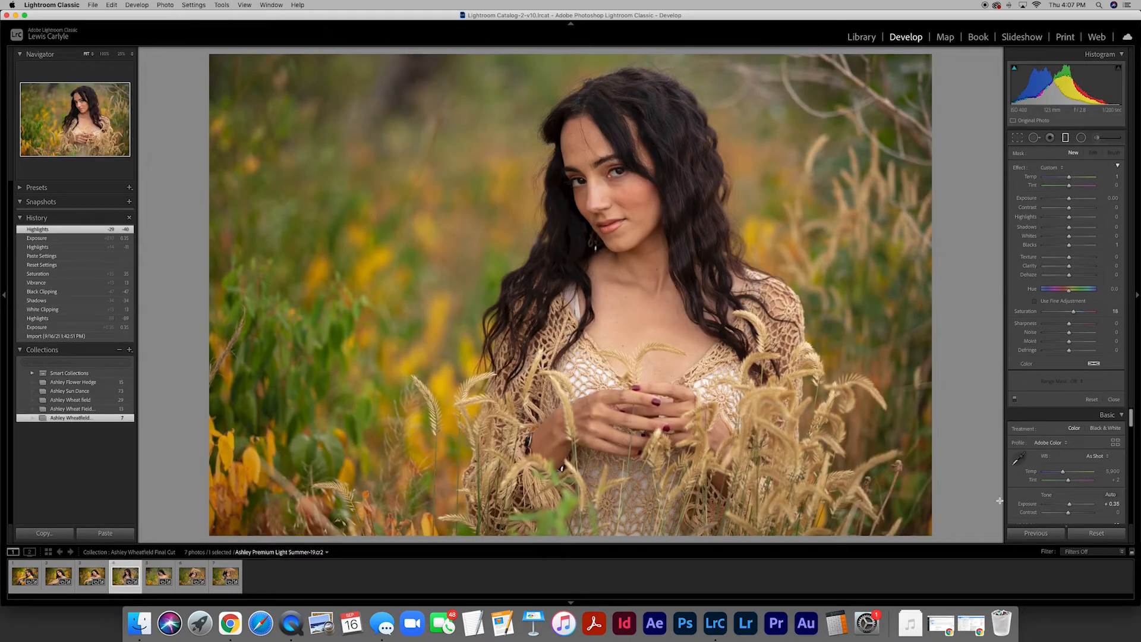
left_click(1034, 533)
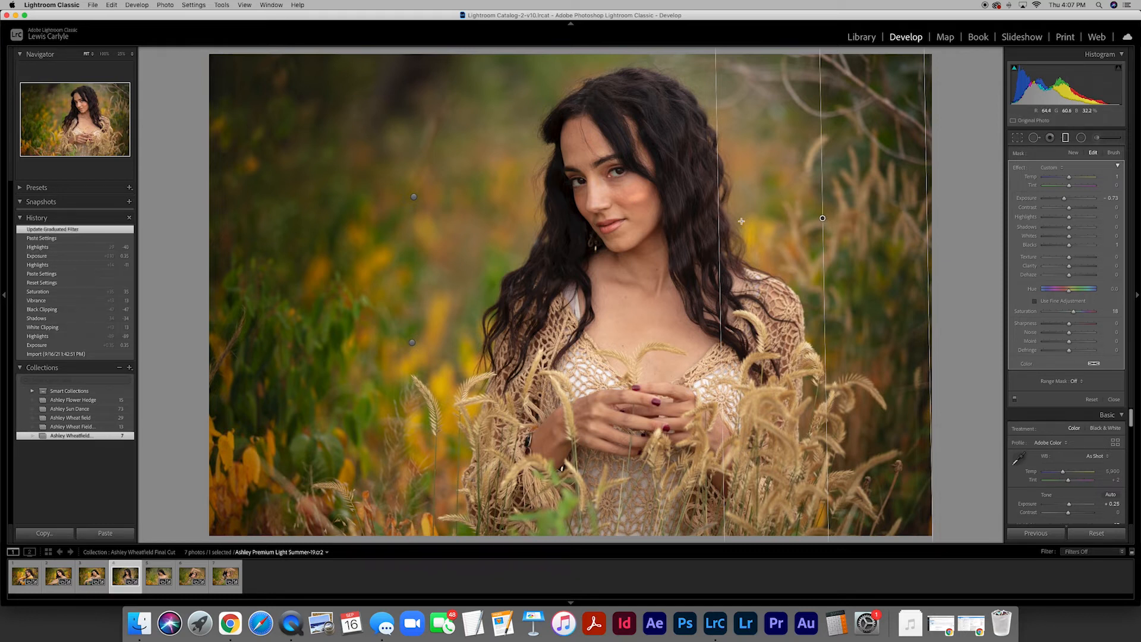
left_click_drag(721, 226, 755, 225)
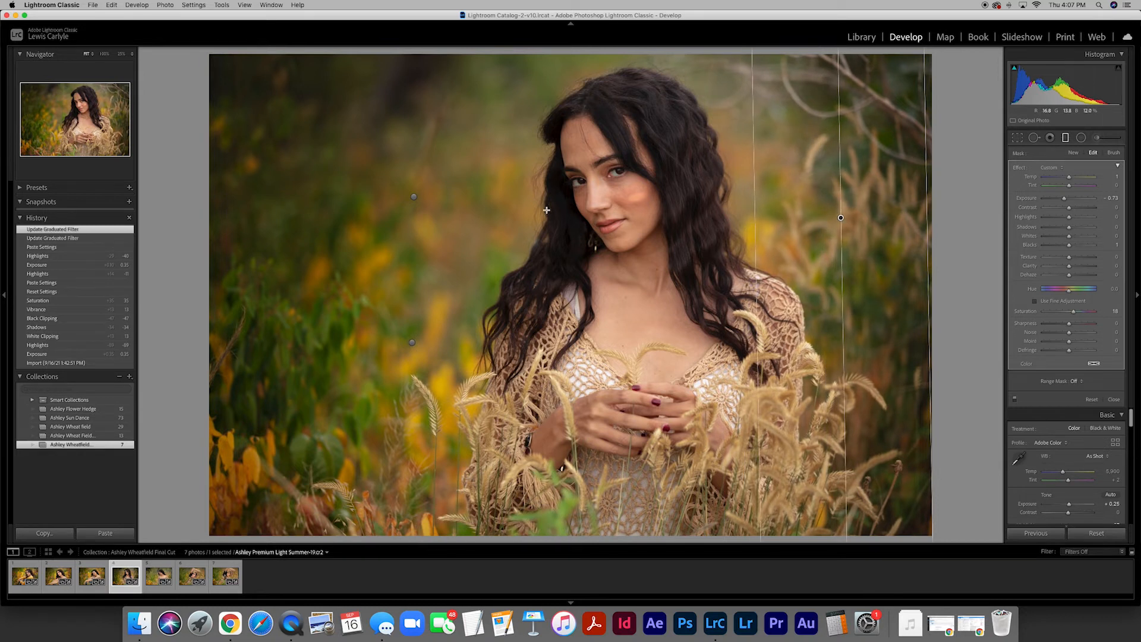
Set the fourth photo's upper-left graduated filter exposure to about -0.51 and shift the lower-left graduated filter slightly outward
left_click(414, 197)
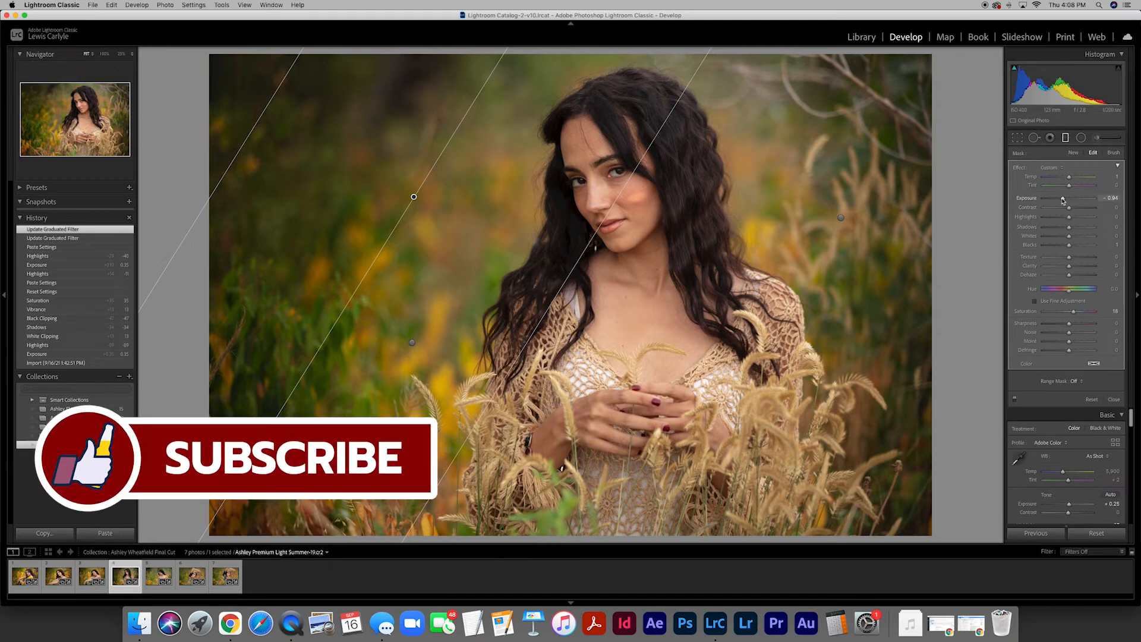
left_click_drag(1067, 200, 1066, 201)
mouse_move(413, 342)
left_mouse_down()
mouse_move(291, 335)
mouse_move(437, 347)
mouse_move(405, 347)
left_mouse_up()
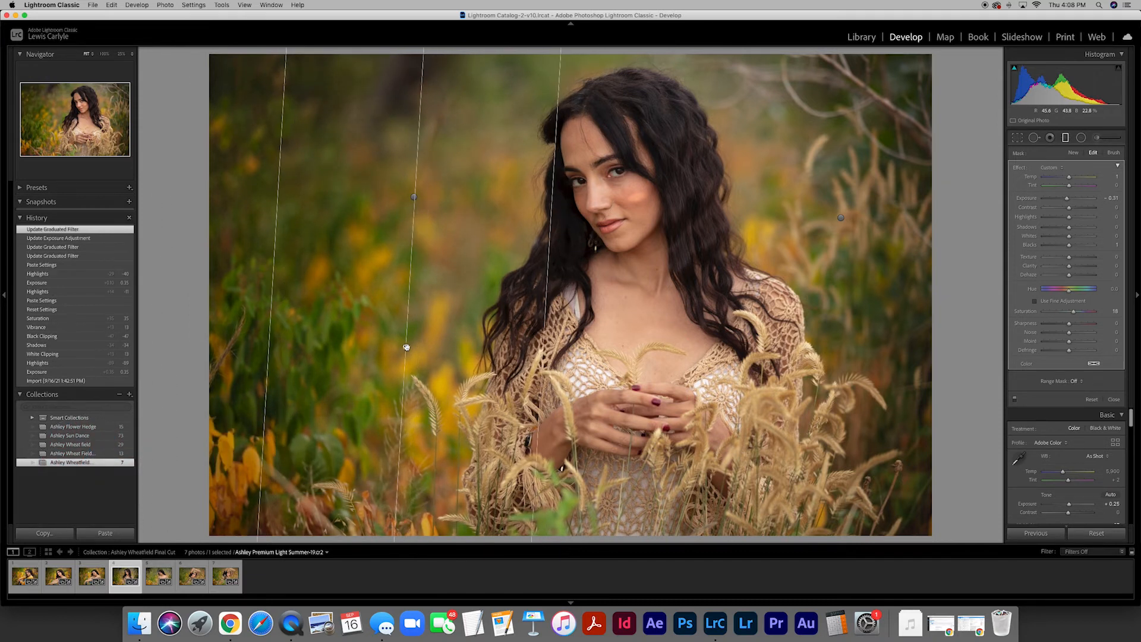
Move the fourth photo's two small radial filters onto the woman's eyes and close the radial filter adjustments
left_click(1082, 139)
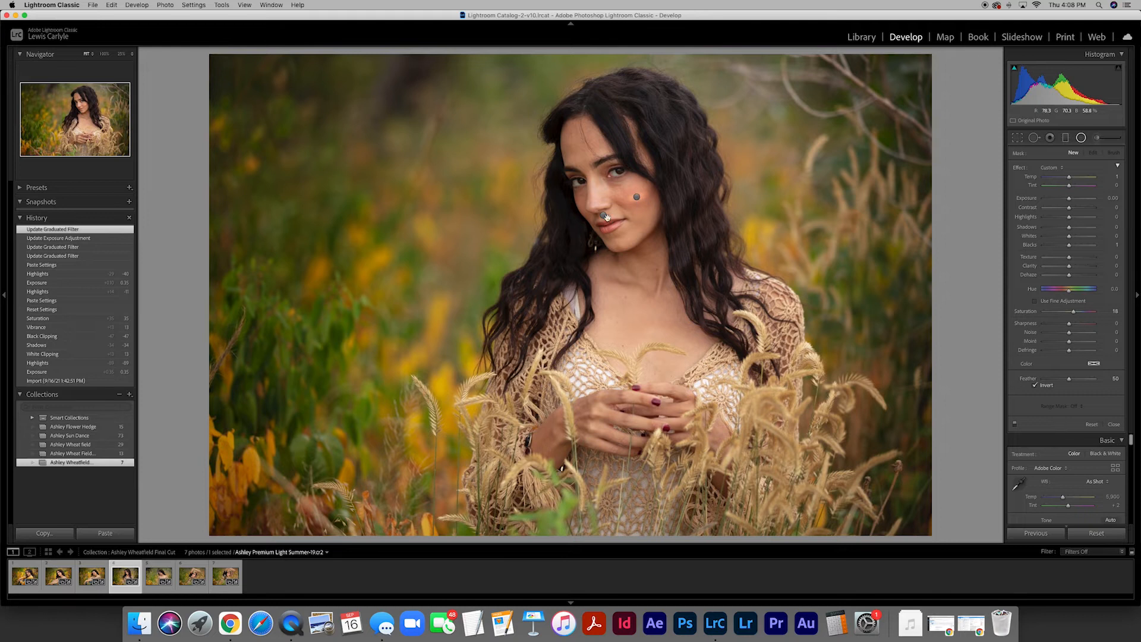
left_click(636, 197)
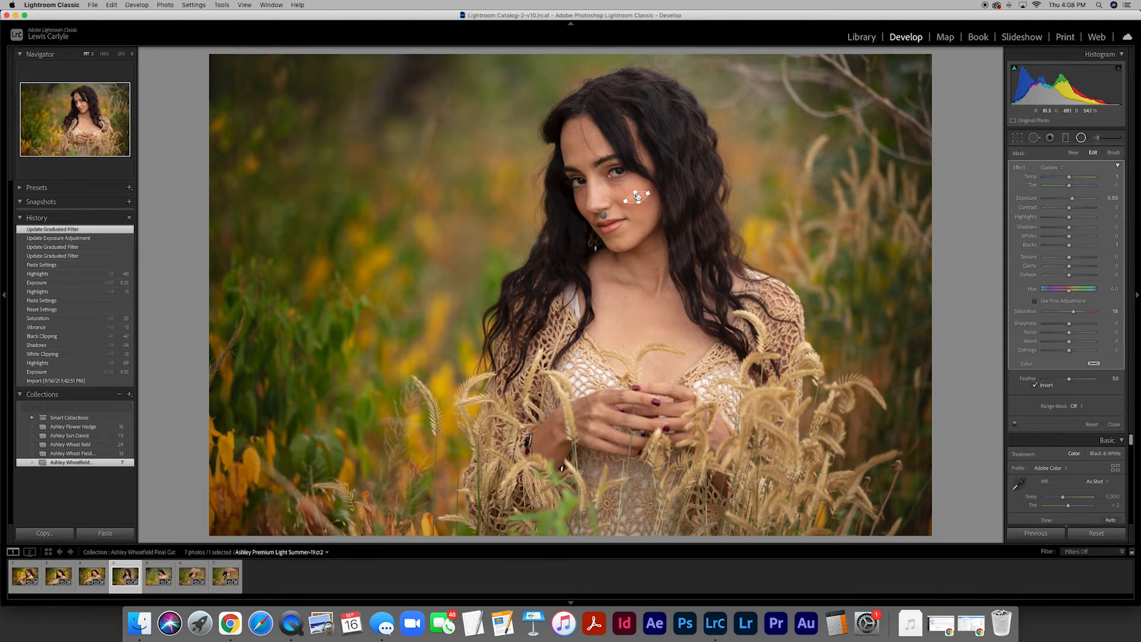
left_click_drag(636, 197, 617, 170)
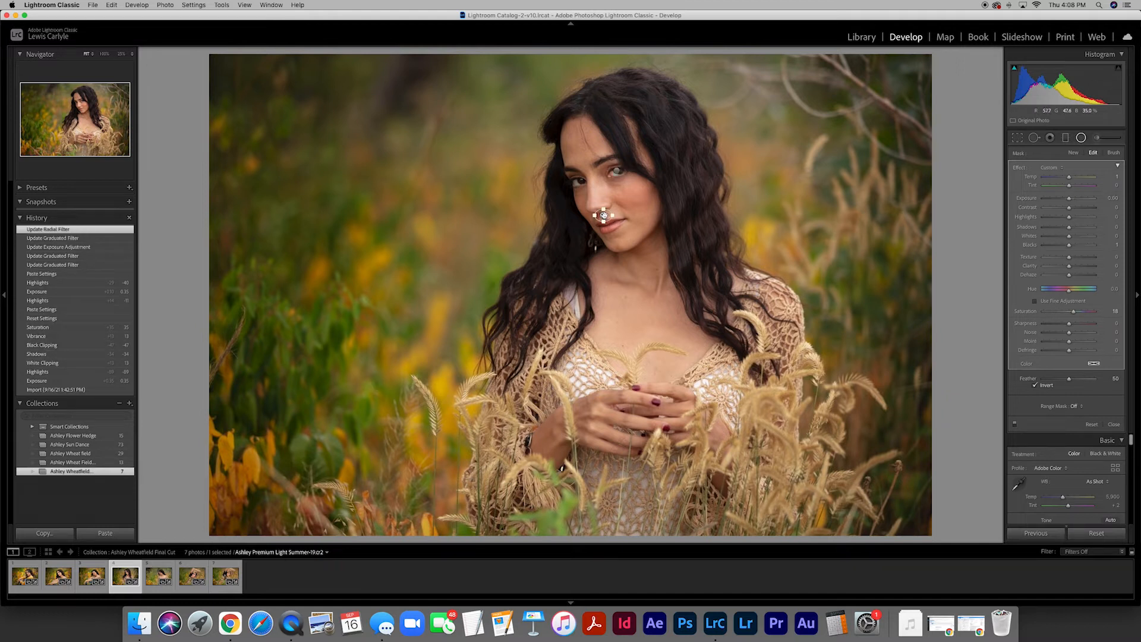
left_click_drag(603, 215, 578, 181)
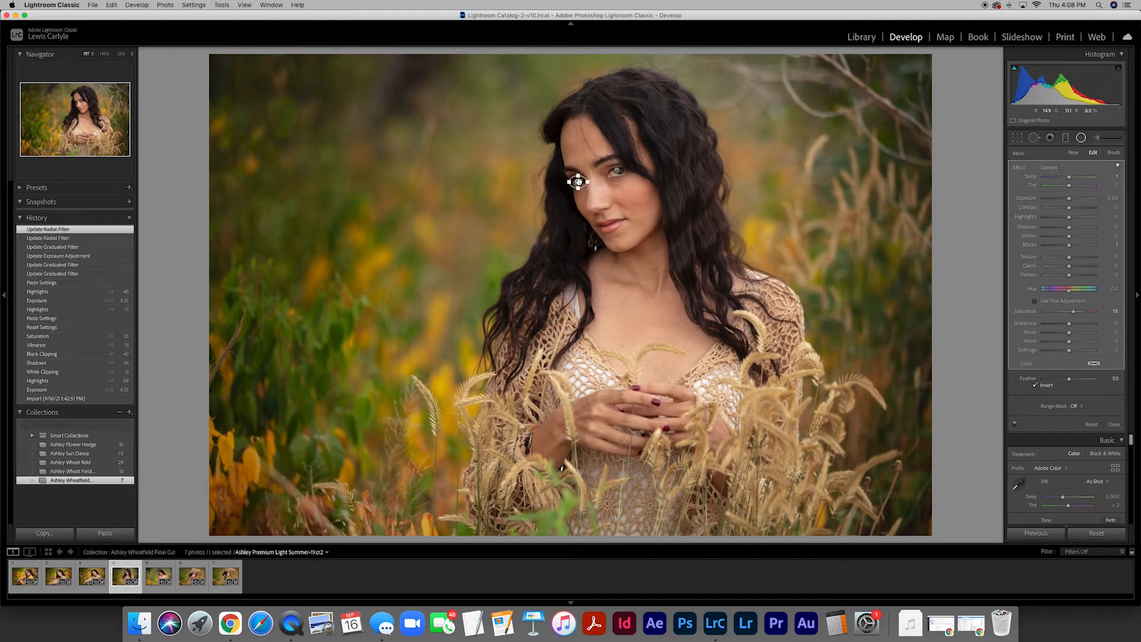
left_click(1114, 423)
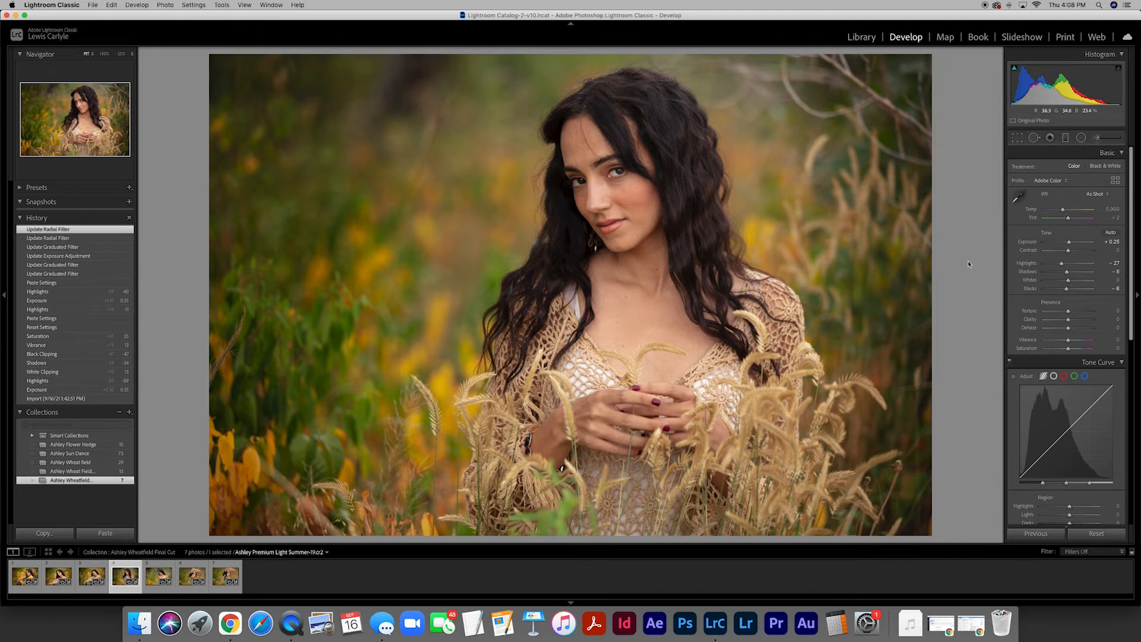
Set the fourth photo's overall Exposure to +0.35
left_click(1114, 242)
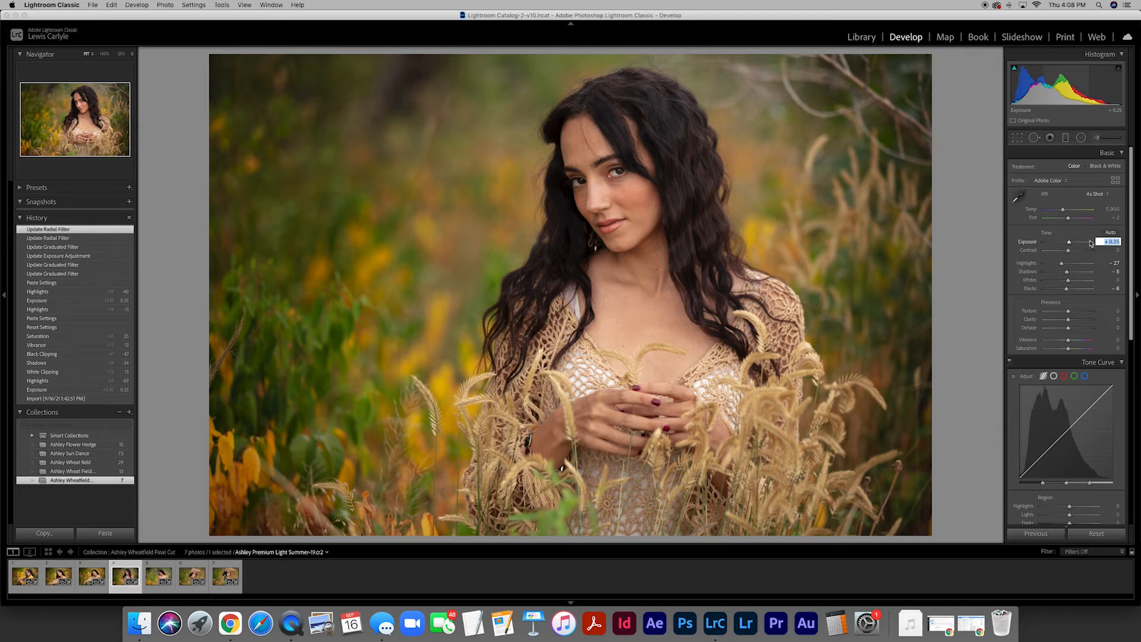
type("8")
key("Return")
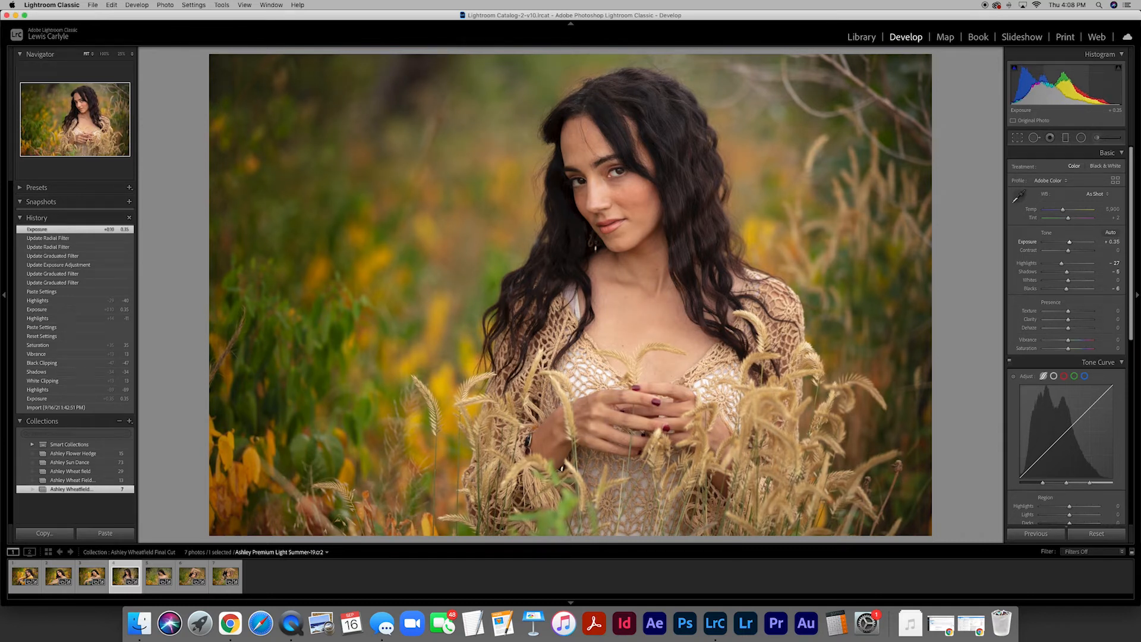
Apply the previous photo's settings to the fifth filmstrip photo and delete both of its small radial filters
left_click(152, 575)
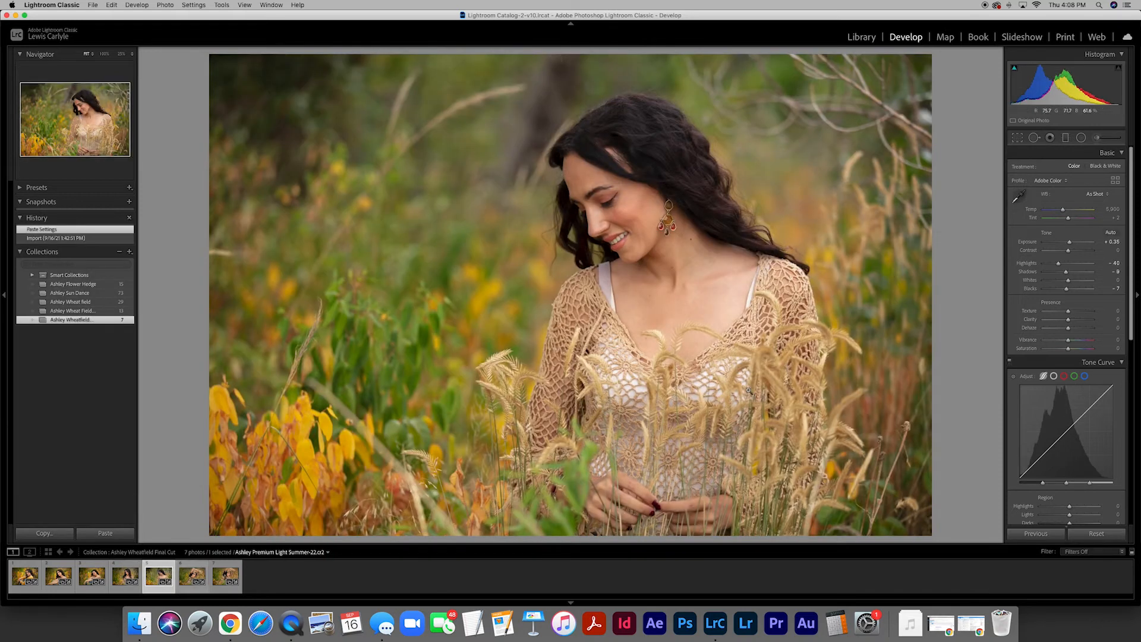
left_click(1036, 533)
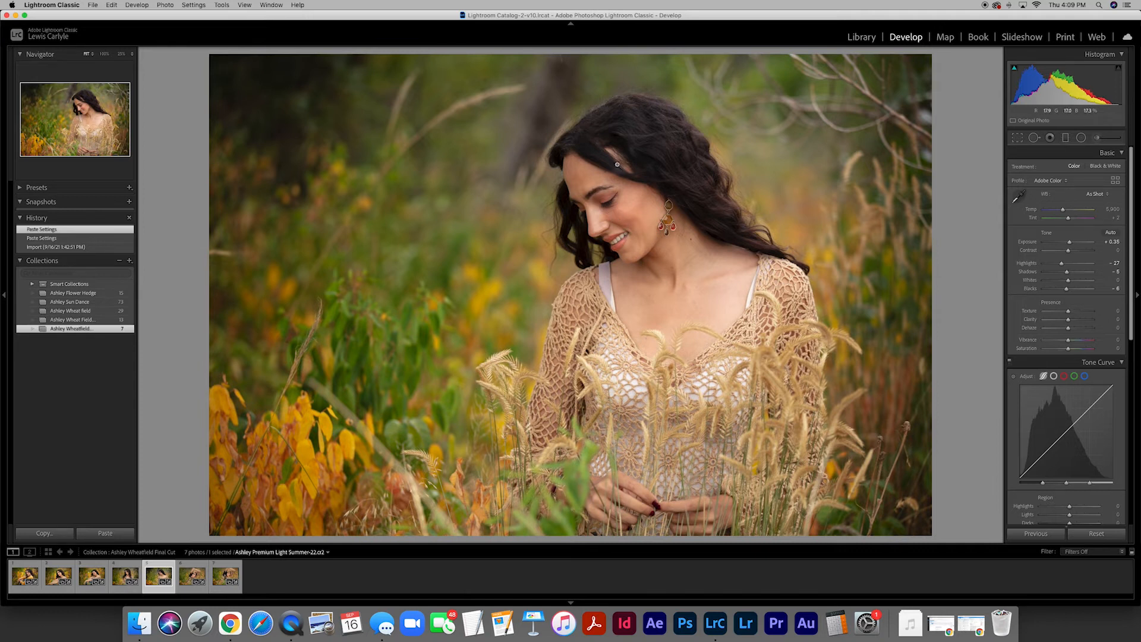
left_click(1081, 138)
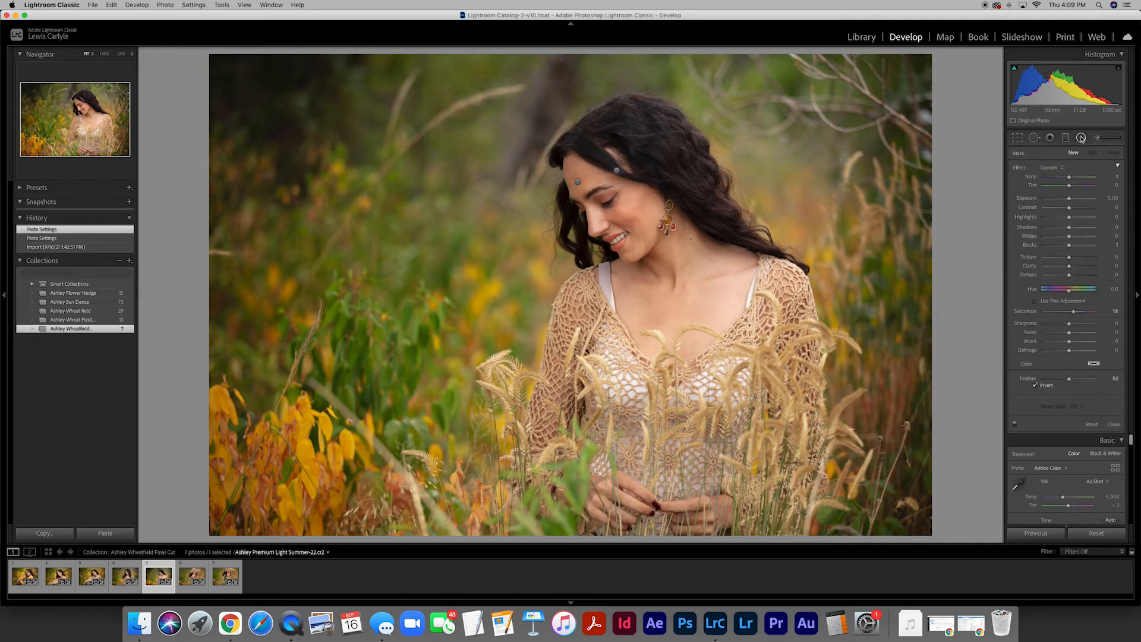
left_click(617, 170)
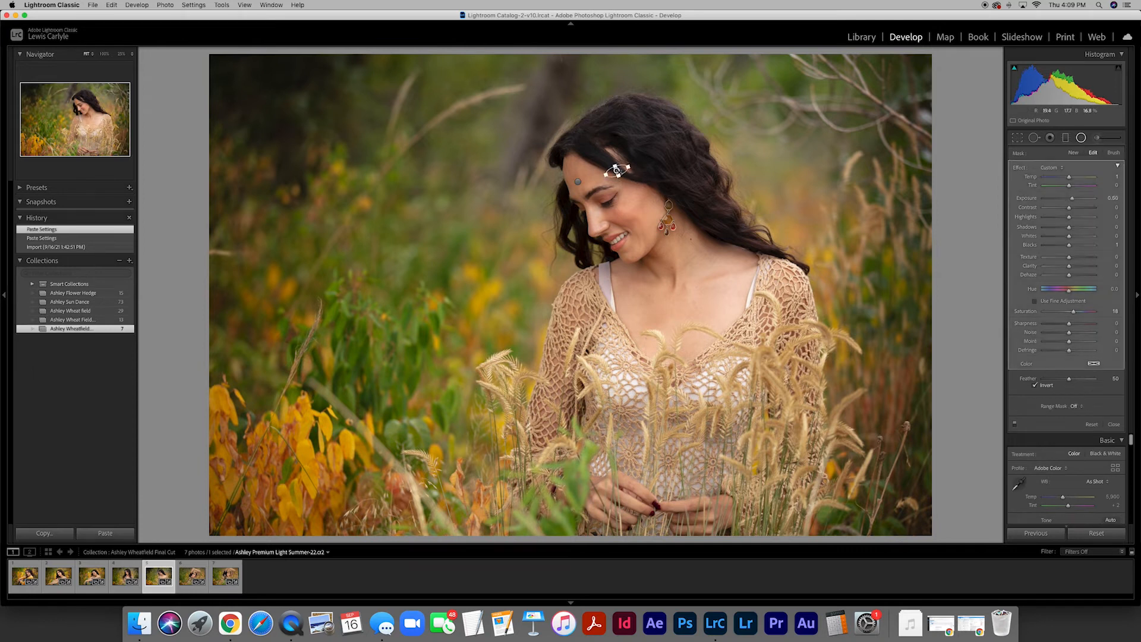
left_click_drag(617, 171, 608, 201)
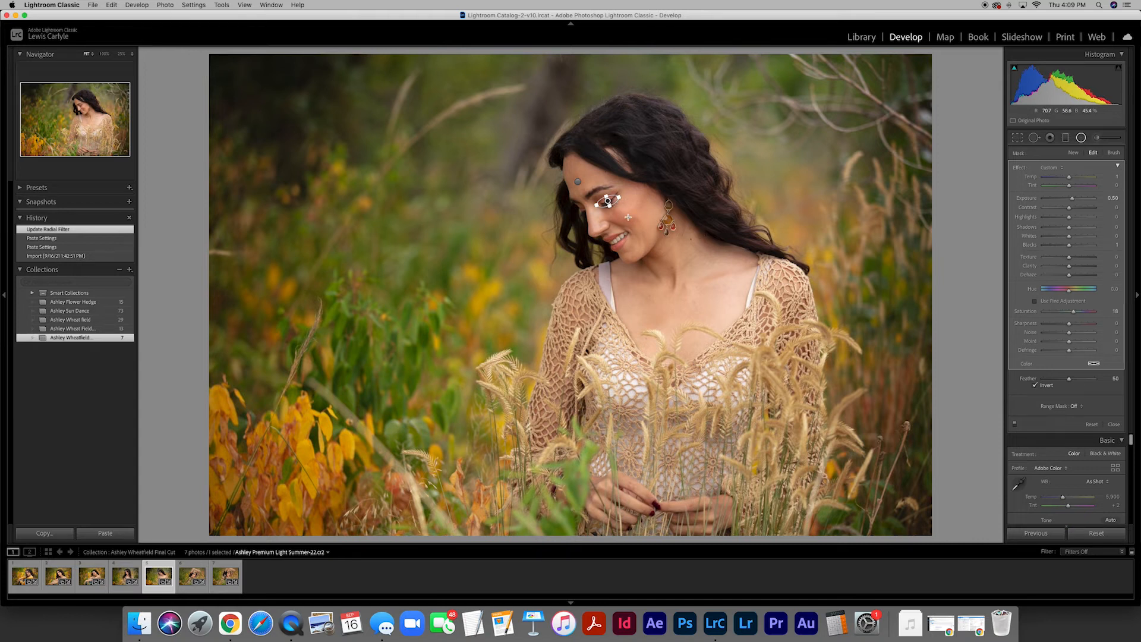
key("Delete")
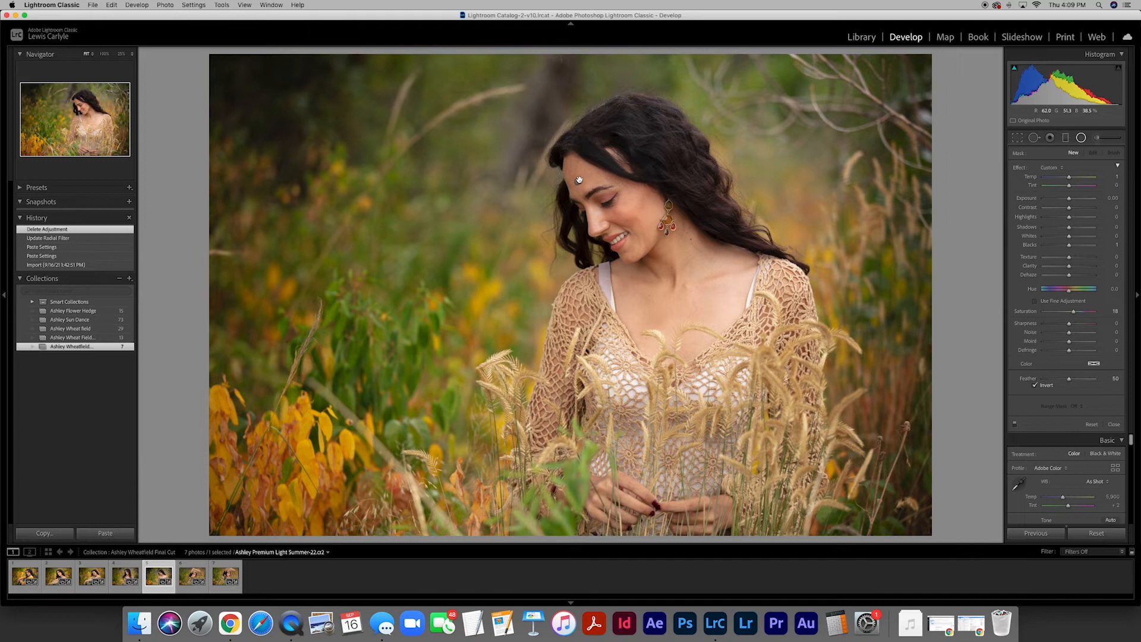
left_click(578, 181)
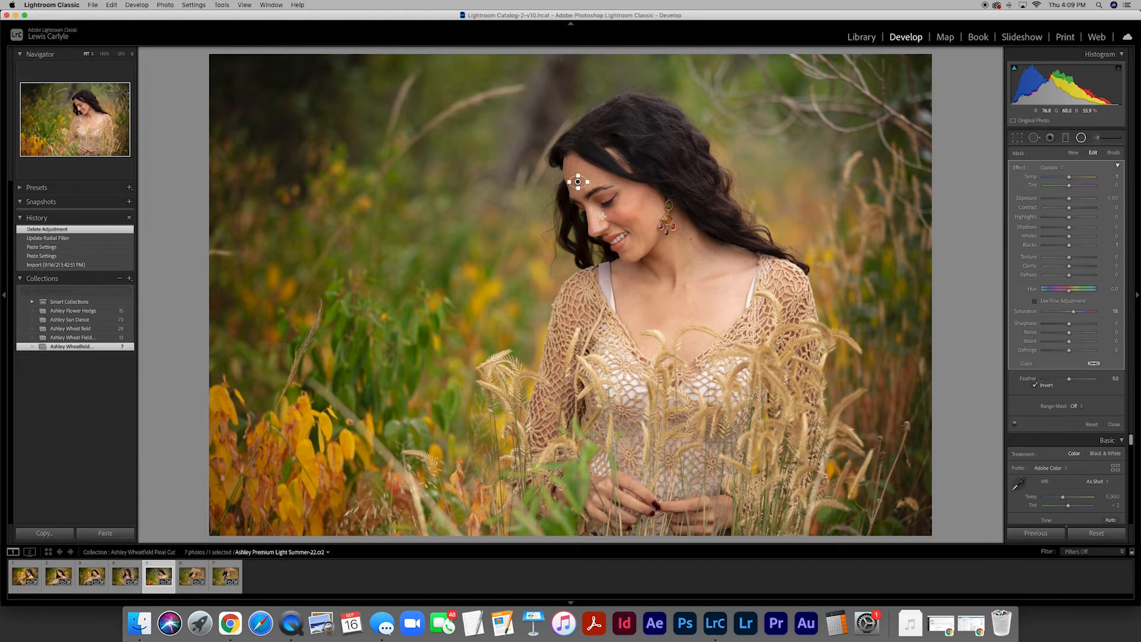
key("Delete")
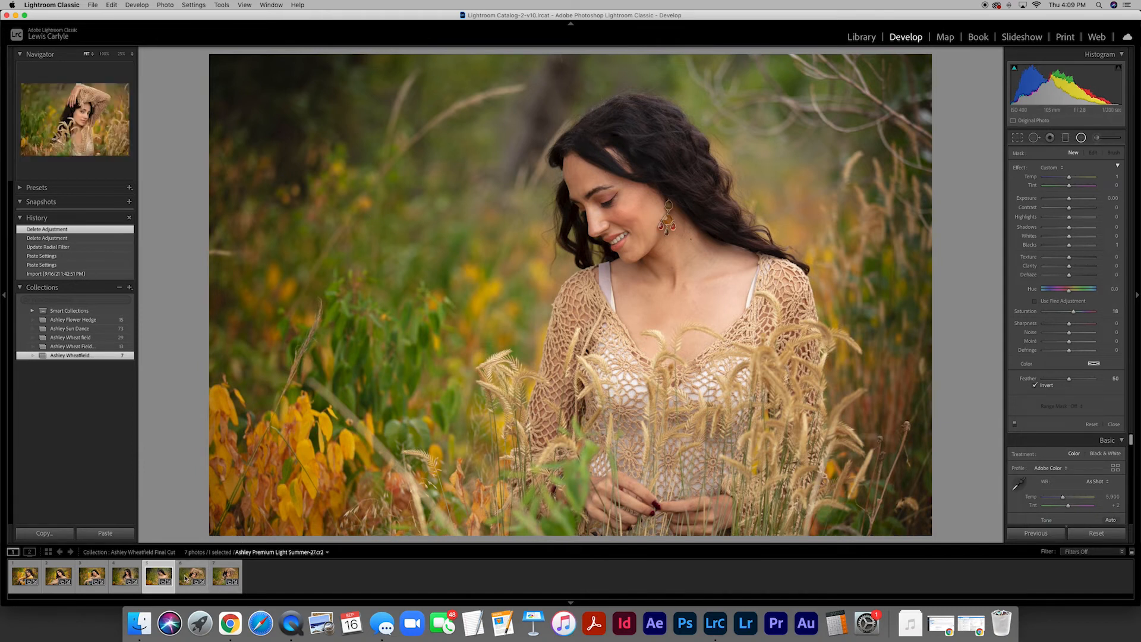
Apply the previous photo's settings to the sixth filmstrip photo and add a small radial filter with 0.50 exposure over the woman's left-hand eye
left_click(186, 578)
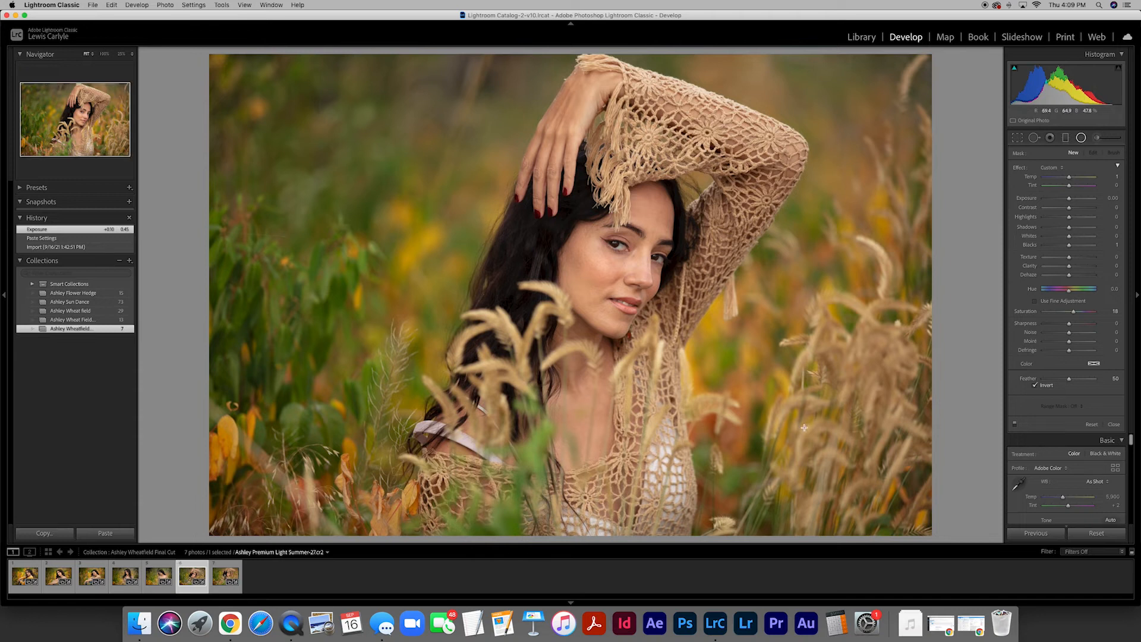
left_click(1036, 533)
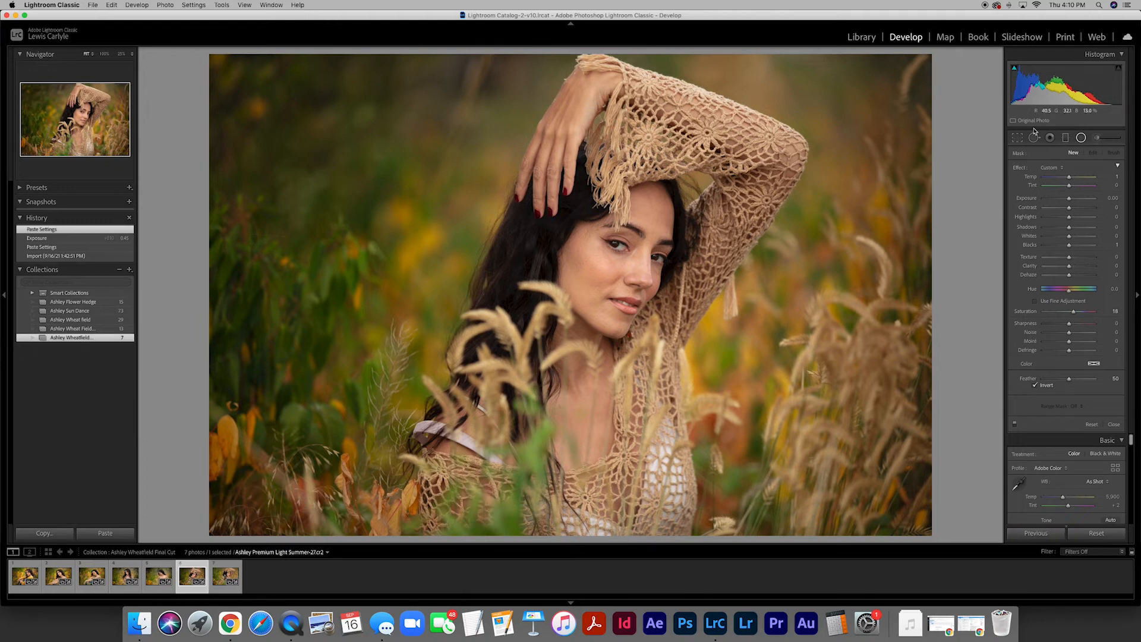
left_click(1081, 138)
left_click(1081, 139)
mouse_move(616, 244)
left_mouse_down()
mouse_move(632, 249)
mouse_move(618, 244)
left_mouse_up()
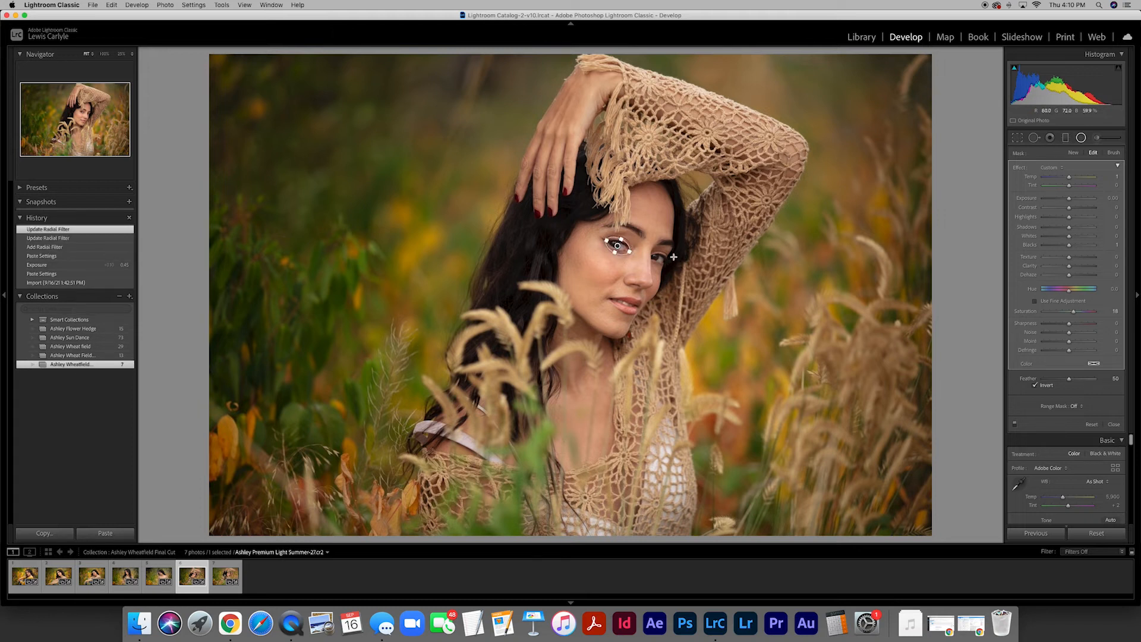
left_click(1109, 198)
type("0.5")
key("Return")
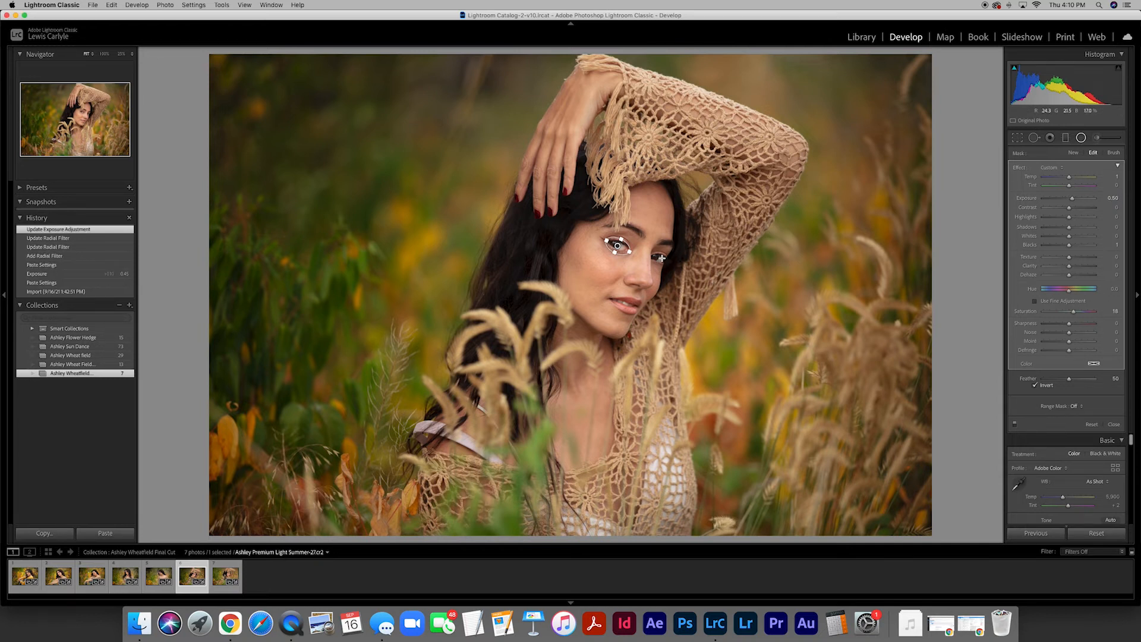
Fit a second small radial filter with 0.50 exposure over the woman's other eye and inspect both eyes up close with the adjustments closed
mouse_move(656, 258)
left_mouse_down()
mouse_move(666, 265)
mouse_move(658, 259)
left_mouse_up()
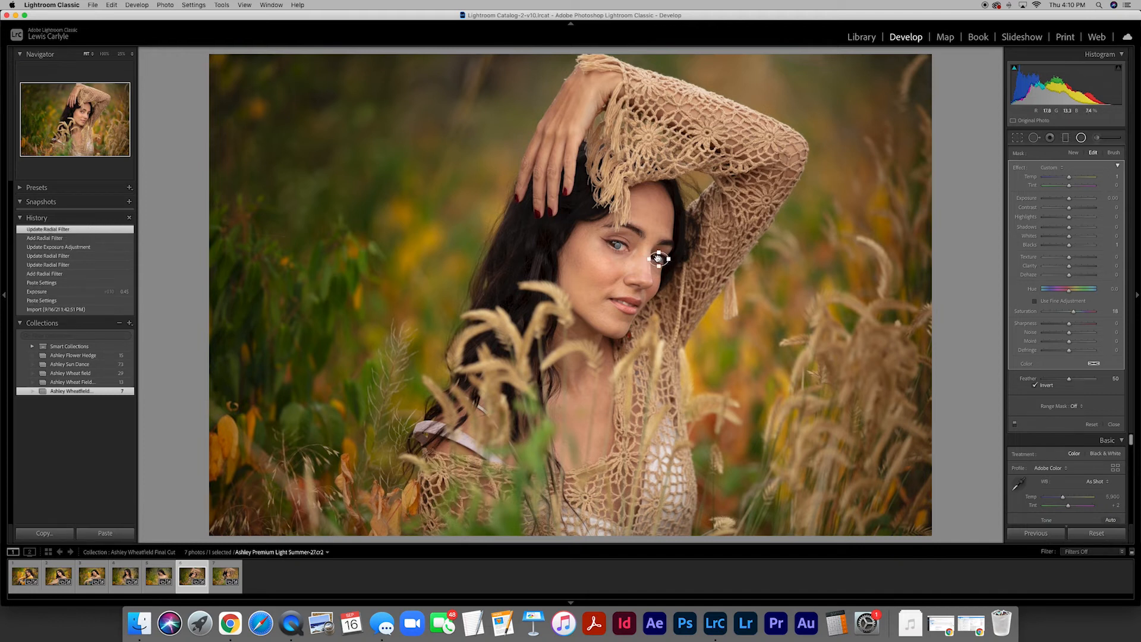
left_click(1110, 198)
type("0.5")
key("Return")
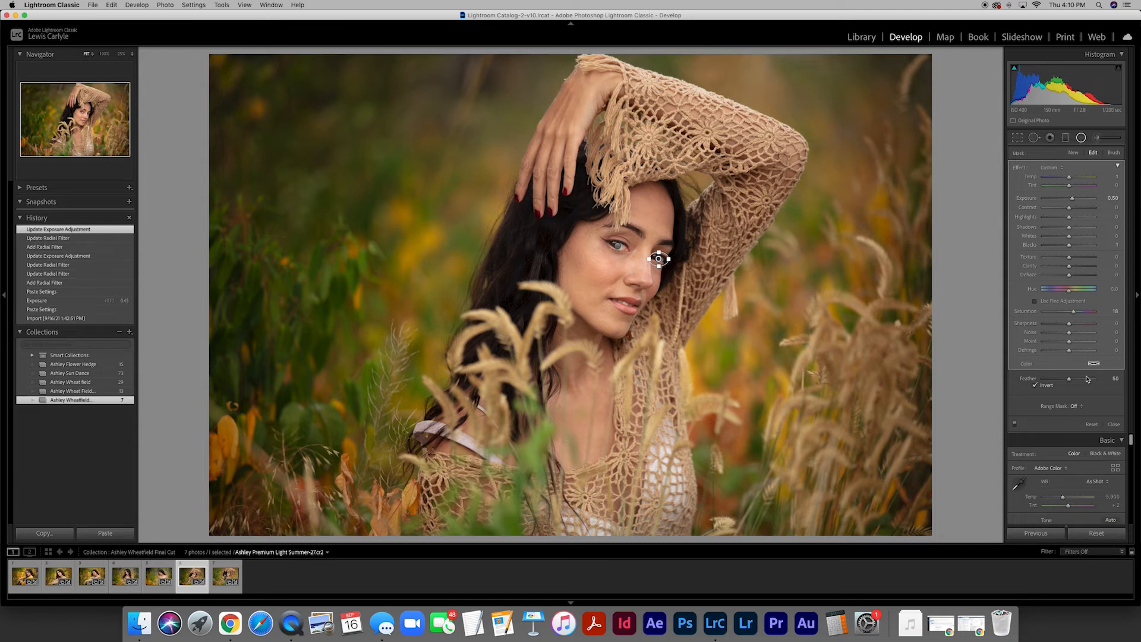
left_click(1114, 424)
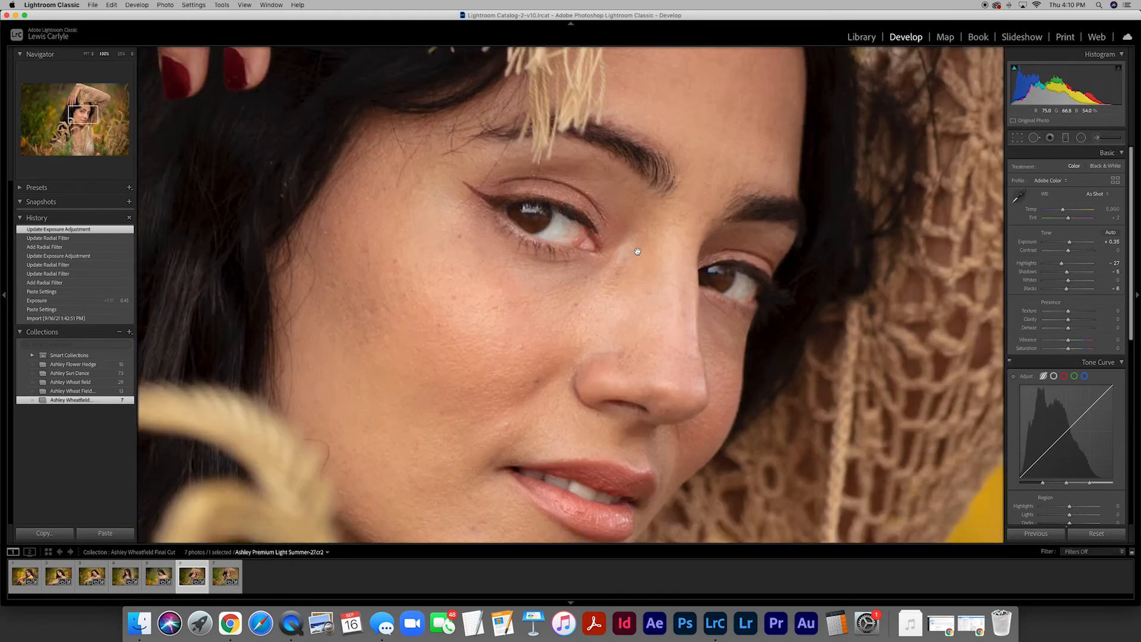
left_click(641, 256)
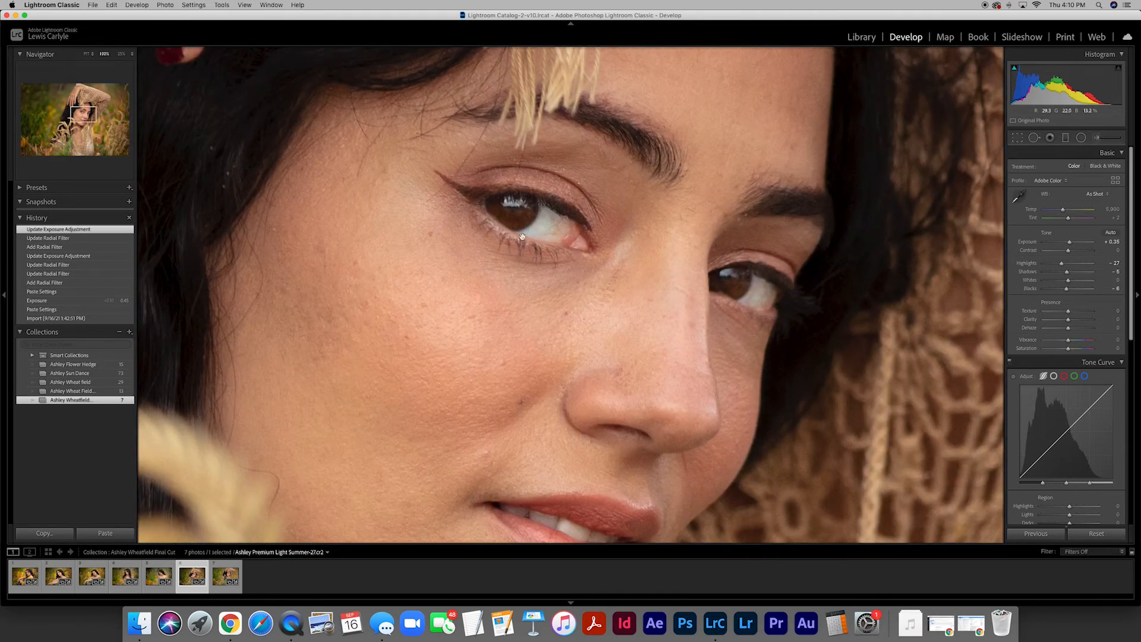
left_click(645, 257)
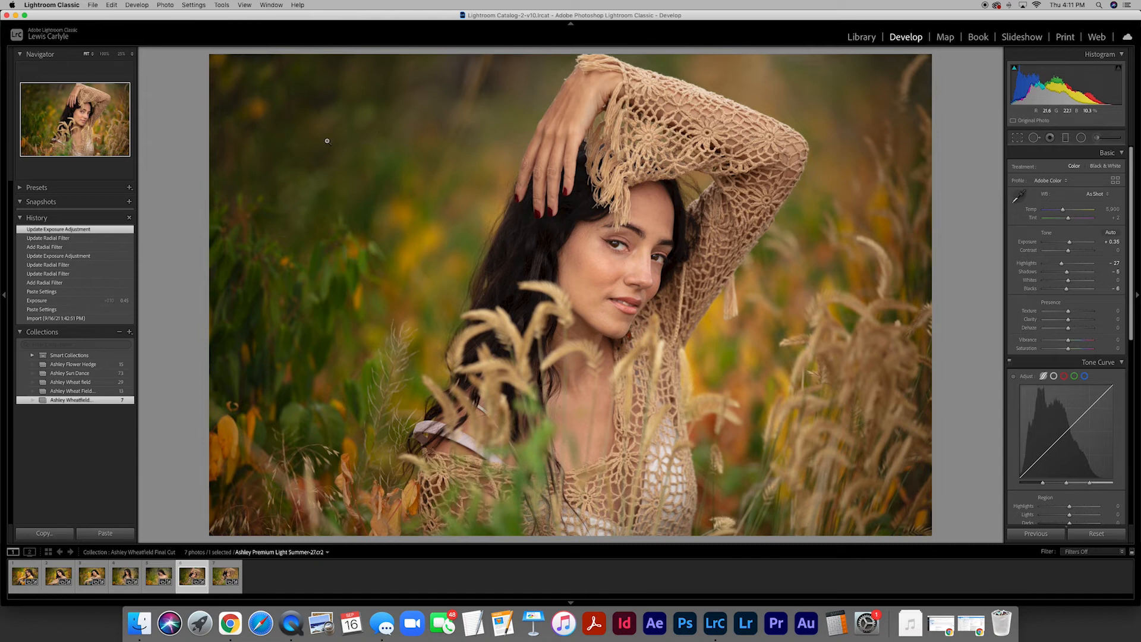
Shift the sixth photo's upper-left graduated filter slightly outward, away from the woman
left_click(1065, 139)
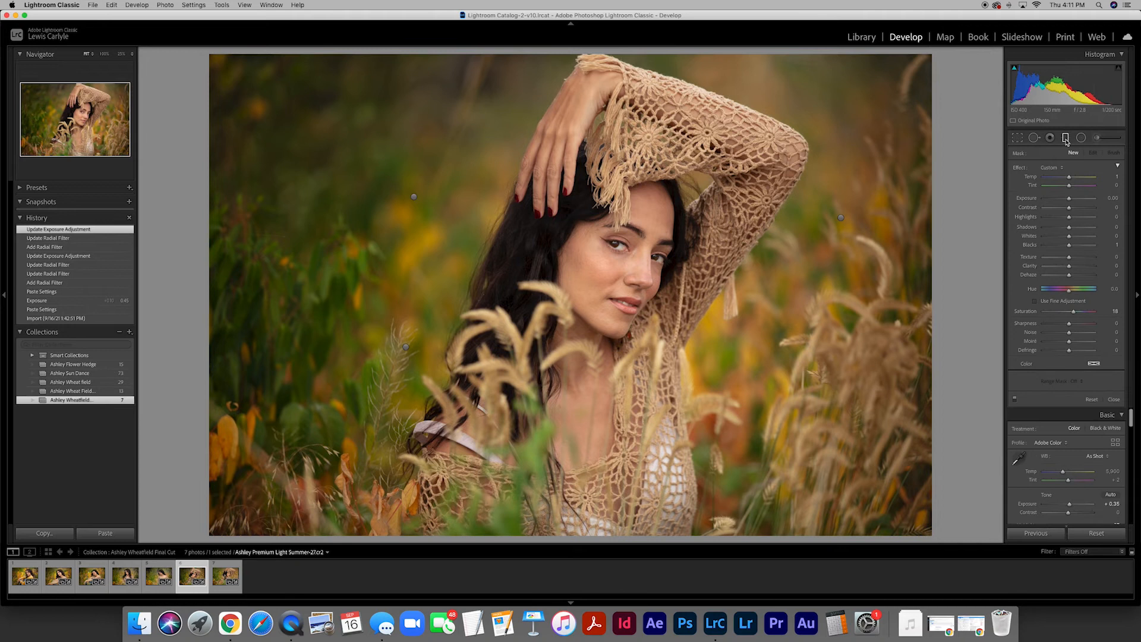
left_click(414, 196)
mouse_move(415, 196)
left_mouse_down()
mouse_move(387, 184)
mouse_move(406, 192)
left_mouse_up()
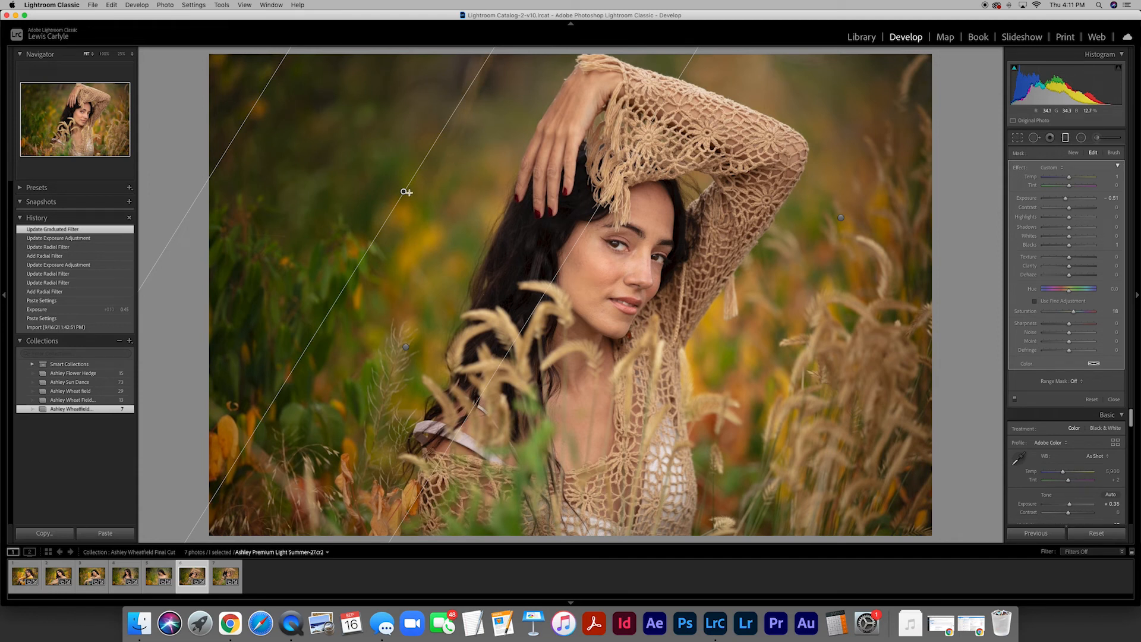
Set the sixth photo's upper-left graduated filter to about -0.38 Exposure and cool its Temp to about -31
left_click_drag(1067, 200, 1070, 203)
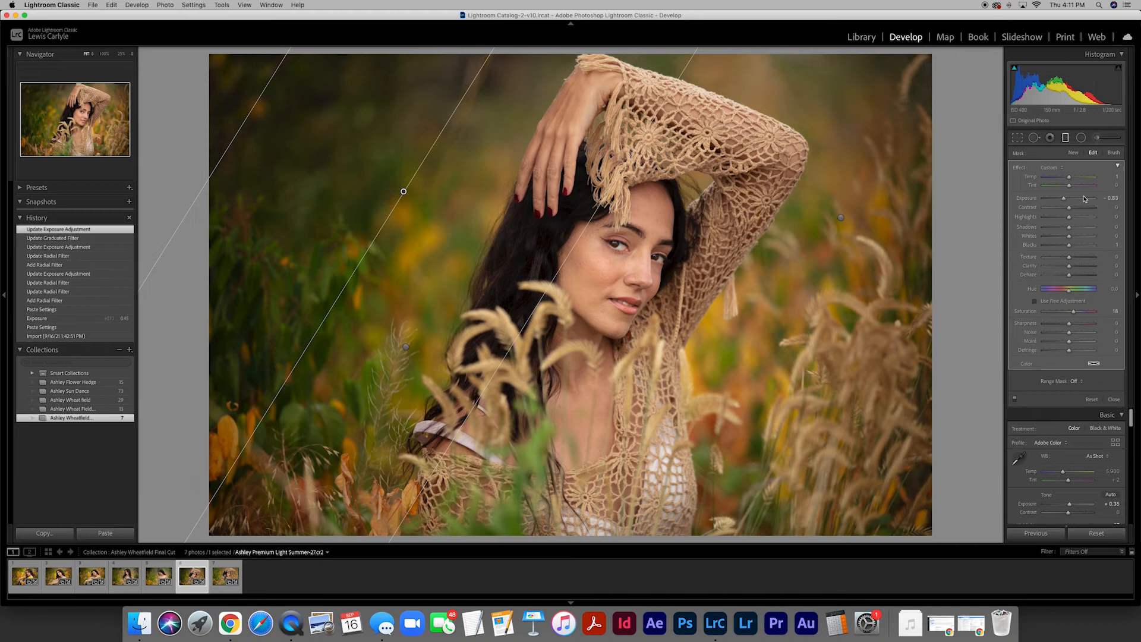
left_click_drag(1072, 203, 1066, 200)
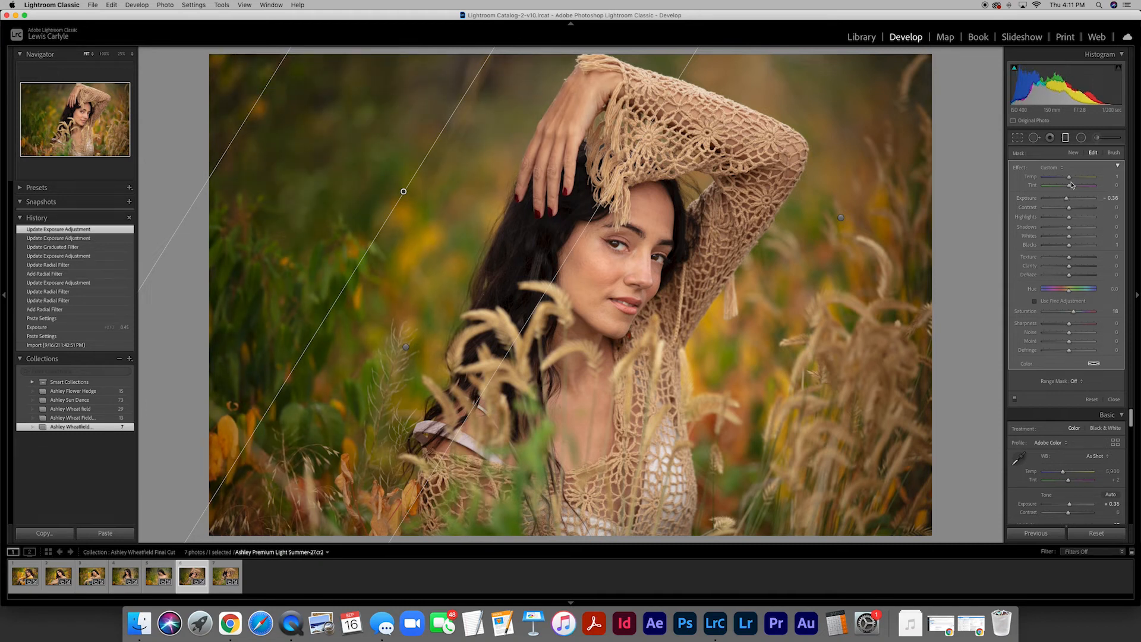
mouse_move(1069, 178)
left_mouse_down()
mouse_move(1044, 179)
mouse_move(1098, 181)
mouse_move(1084, 182)
left_mouse_up()
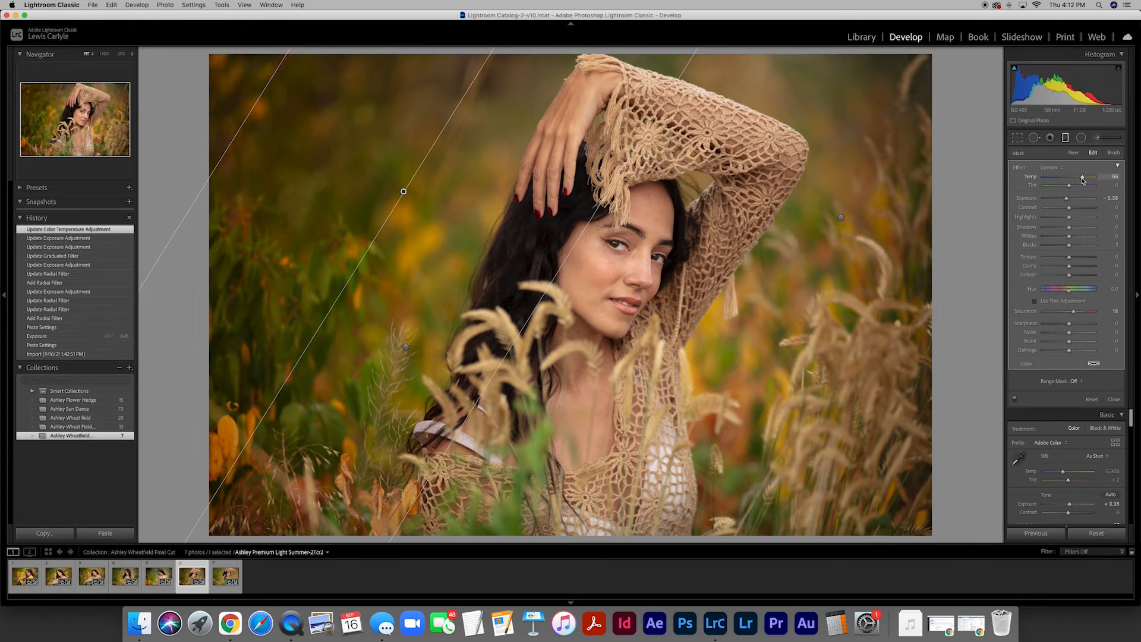
left_click_drag(1082, 181, 1063, 178)
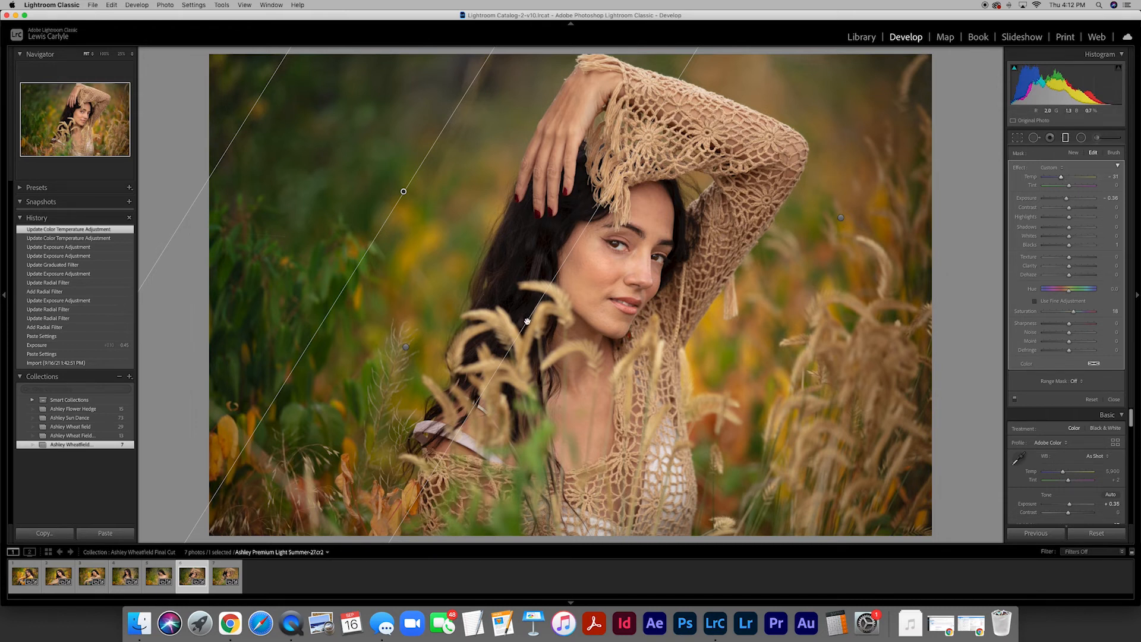
Narrow the sixth photo's upper-left graduated filter and shift it further toward the corner, away from the woman
left_click_drag(527, 321, 408, 237)
left_click_drag(341, 155, 323, 139)
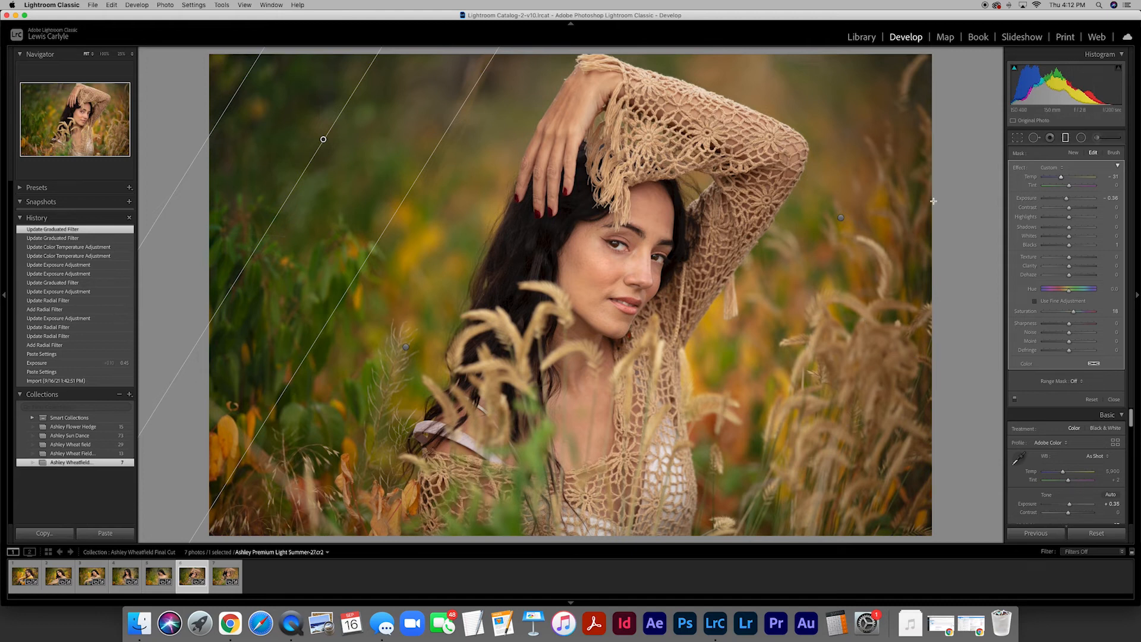
Add a wide, slightly tilted radial filter over the photo's upper-right background corner and cool its Temp to about -28
left_click(1081, 138)
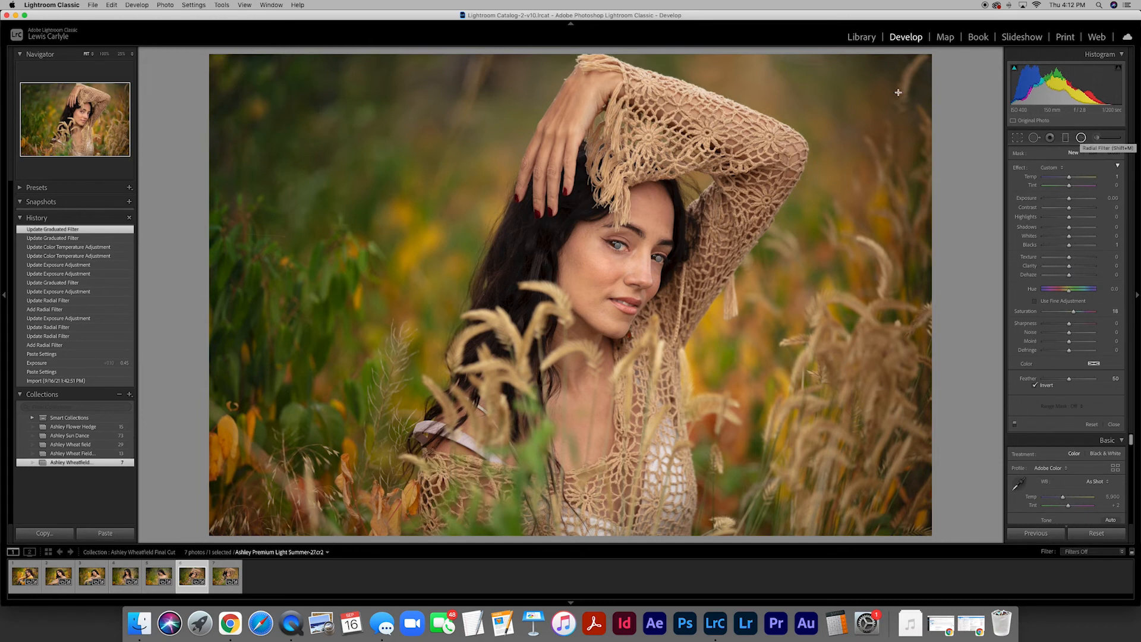
left_click_drag(845, 73, 956, 119)
left_click_drag(846, 72, 873, 76)
left_click_drag(991, 79, 987, 105)
left_click_drag(873, 77, 869, 81)
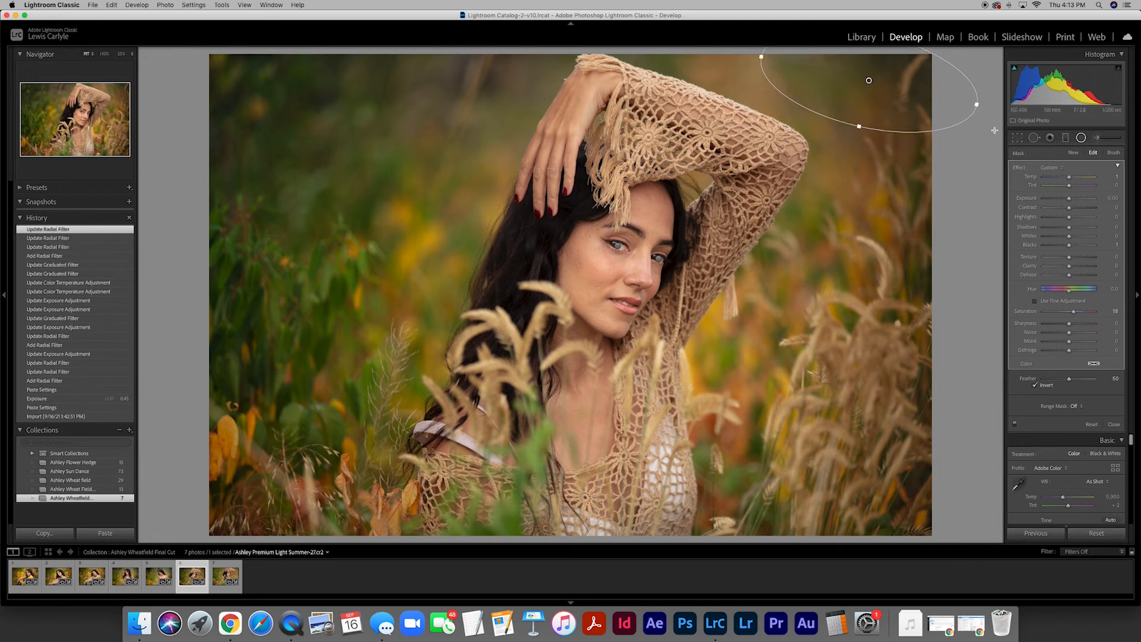
mouse_move(1070, 178)
left_mouse_down()
mouse_move(1018, 181)
mouse_move(1063, 177)
left_mouse_up()
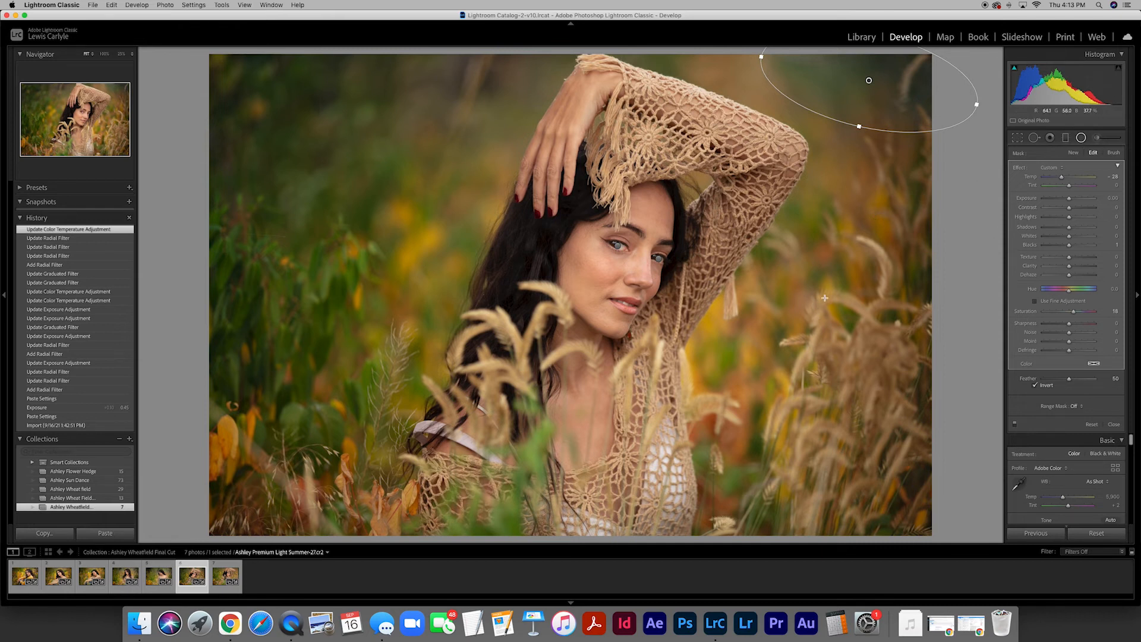
Add a tall, tilted radial filter over the wheat to the right of the woman and warm its Temp to about 16
left_click_drag(830, 277, 891, 445)
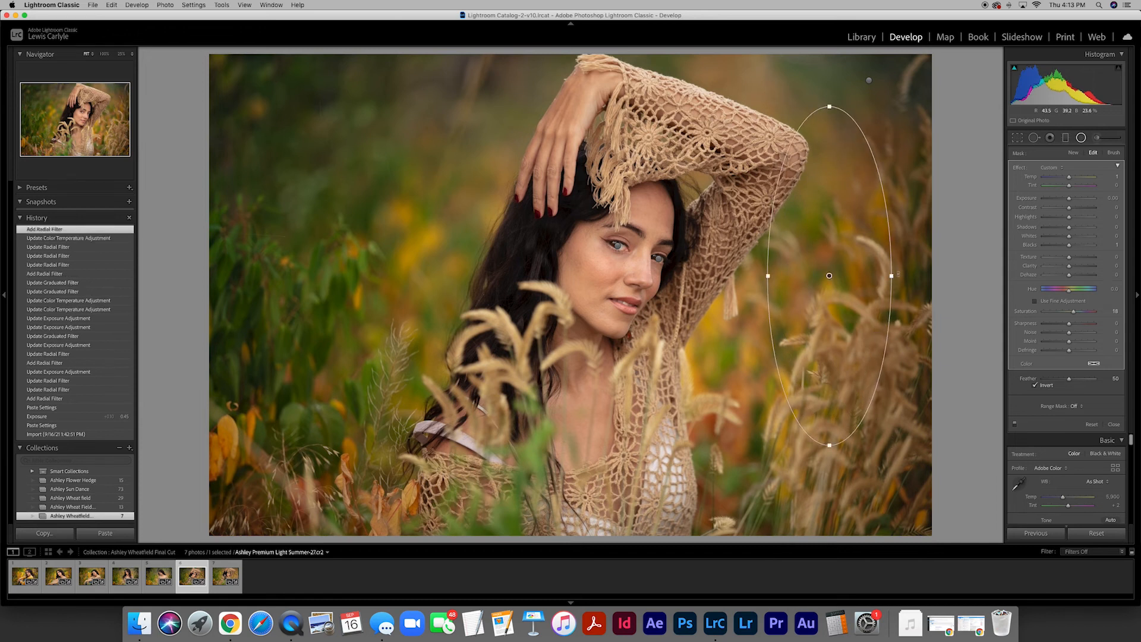
left_click_drag(902, 304, 890, 324)
left_click_drag(830, 275, 808, 339)
left_click_drag(873, 358, 889, 355)
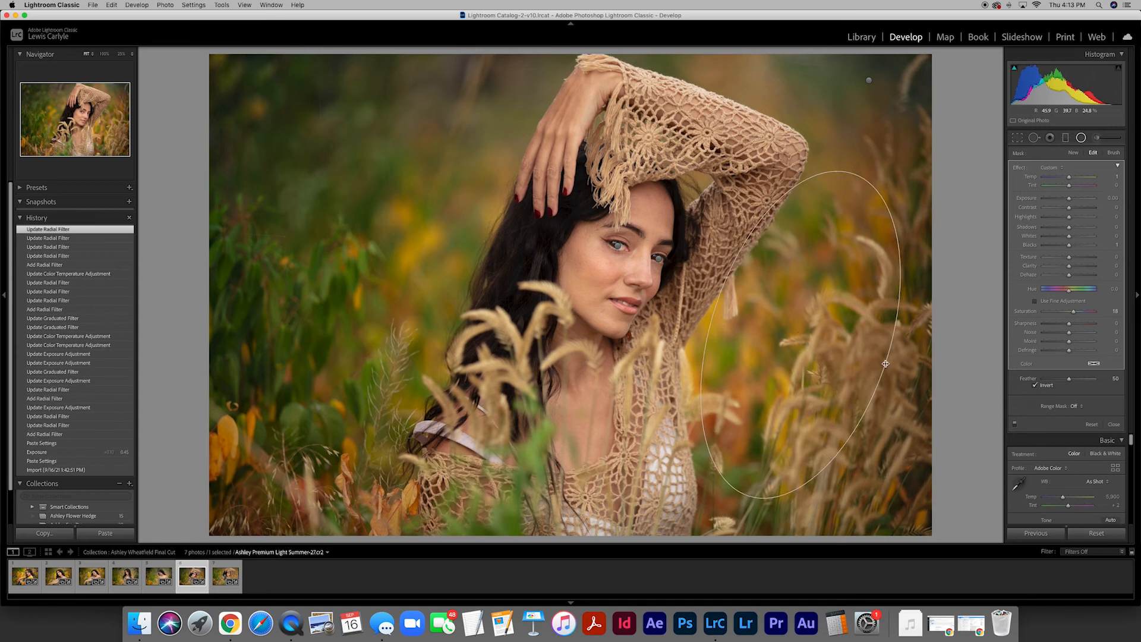
left_click_drag(799, 338, 814, 348)
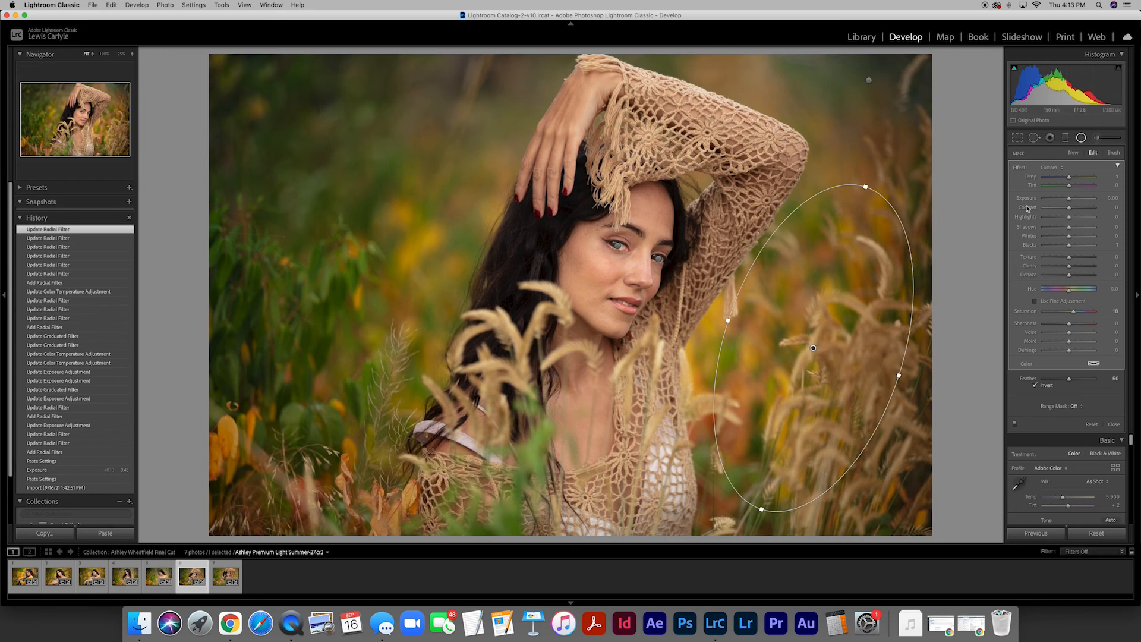
left_click_drag(1073, 176, 987, 176)
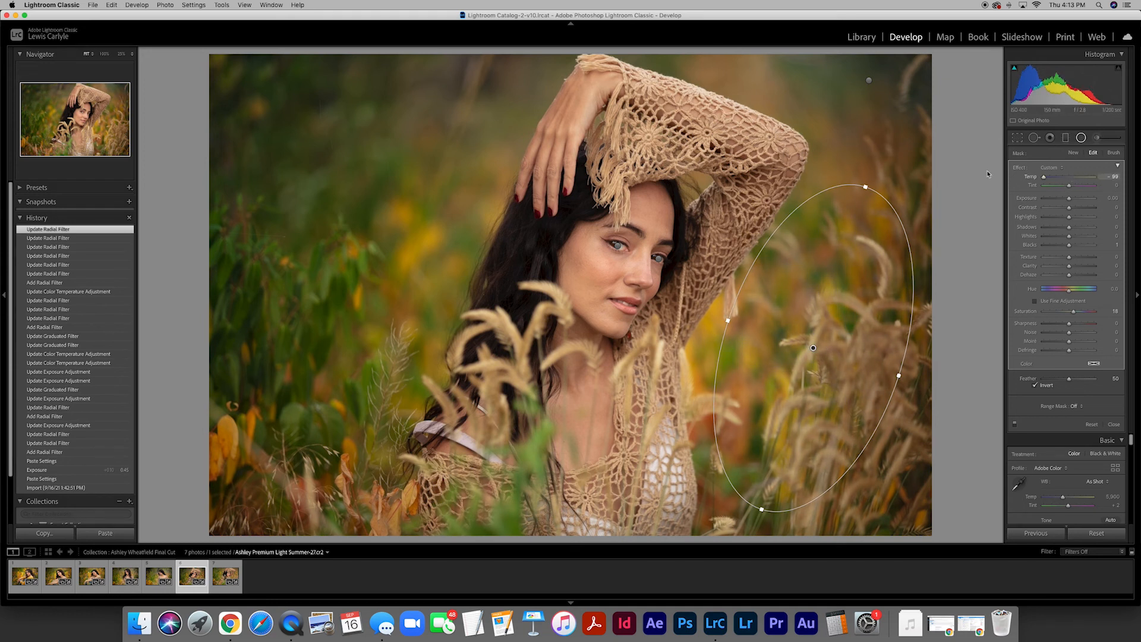
left_click_drag(1065, 176, 1076, 177)
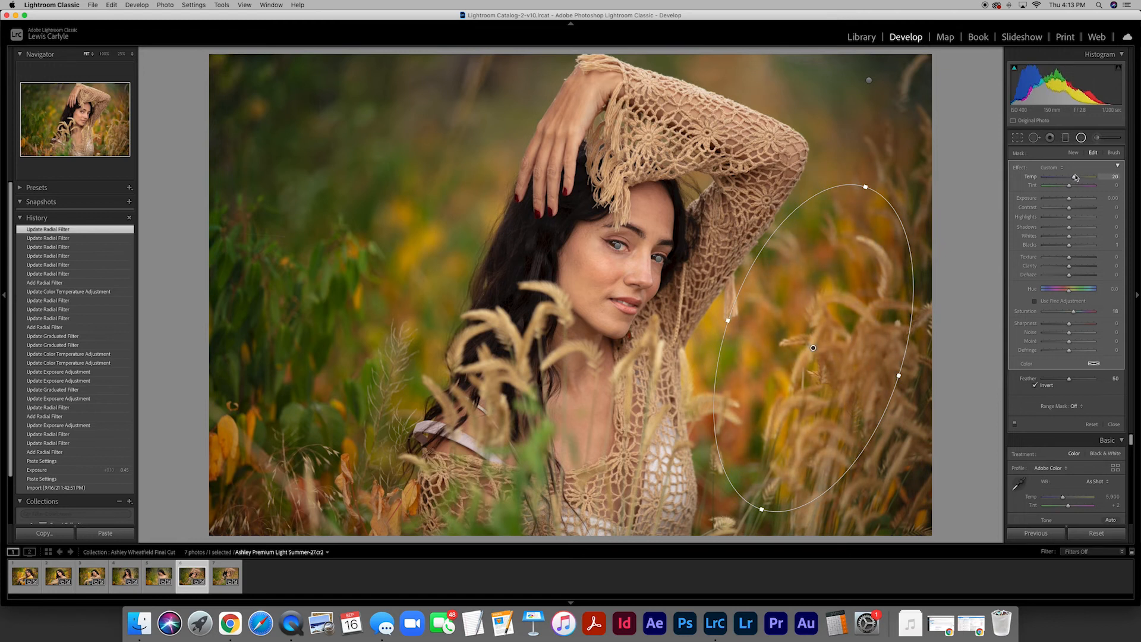
left_click_drag(1076, 177, 1074, 177)
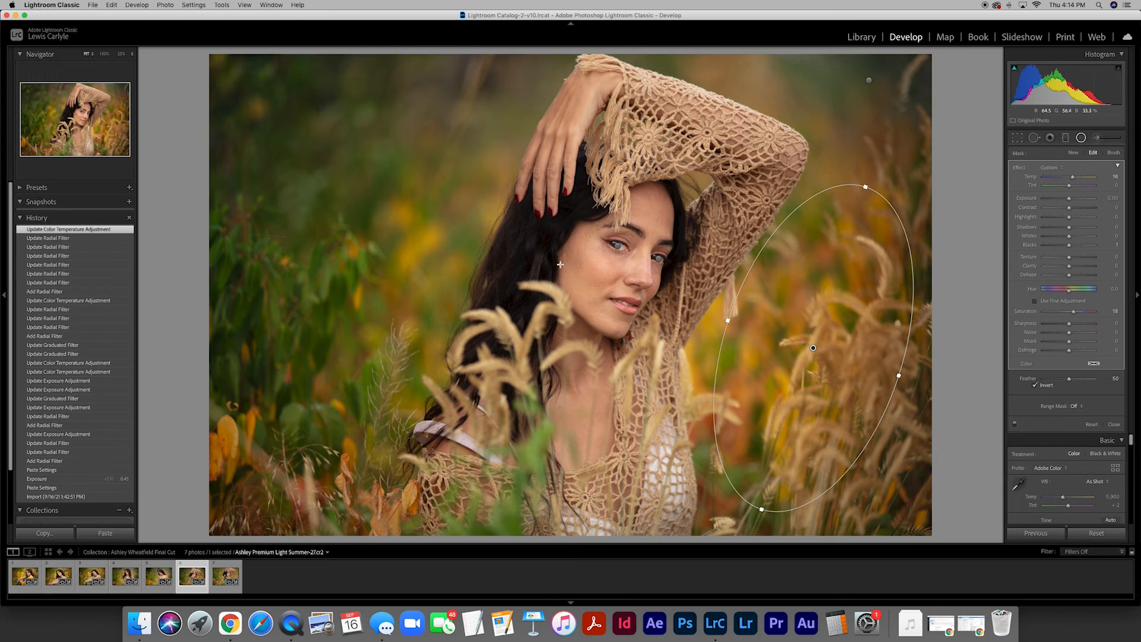
Fit a narrow, tilted radial filter over the yellow foliage left of the woman's hair and warm its Temp to about 24
left_click_drag(439, 226, 486, 343)
left_click_drag(494, 227, 440, 264)
left_click_drag(471, 141, 473, 102)
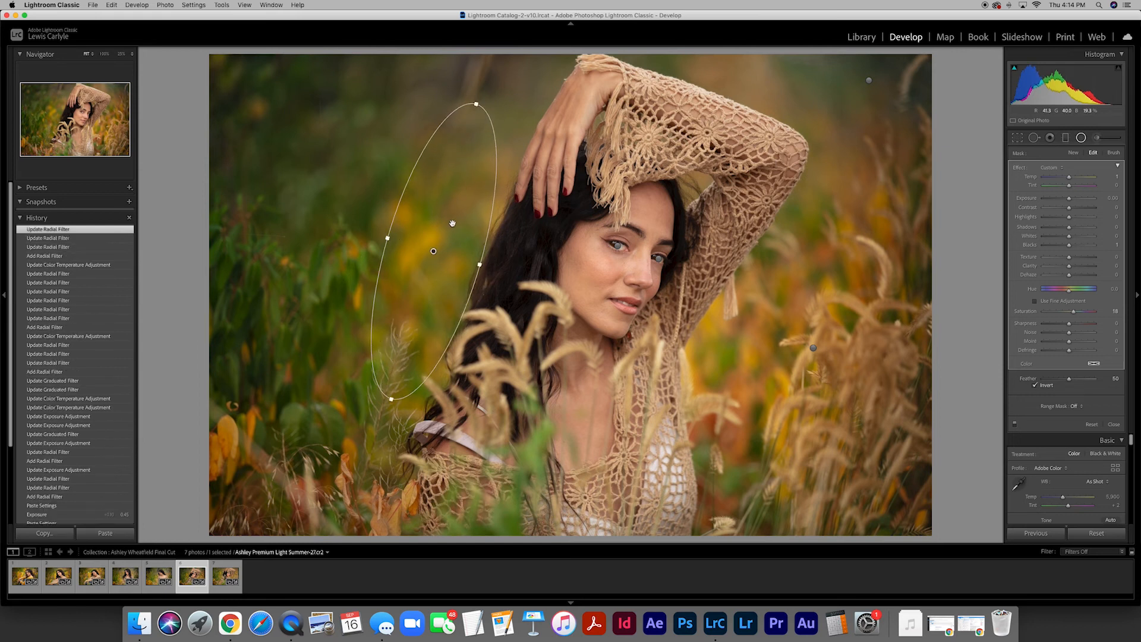
left_click_drag(435, 251, 437, 254)
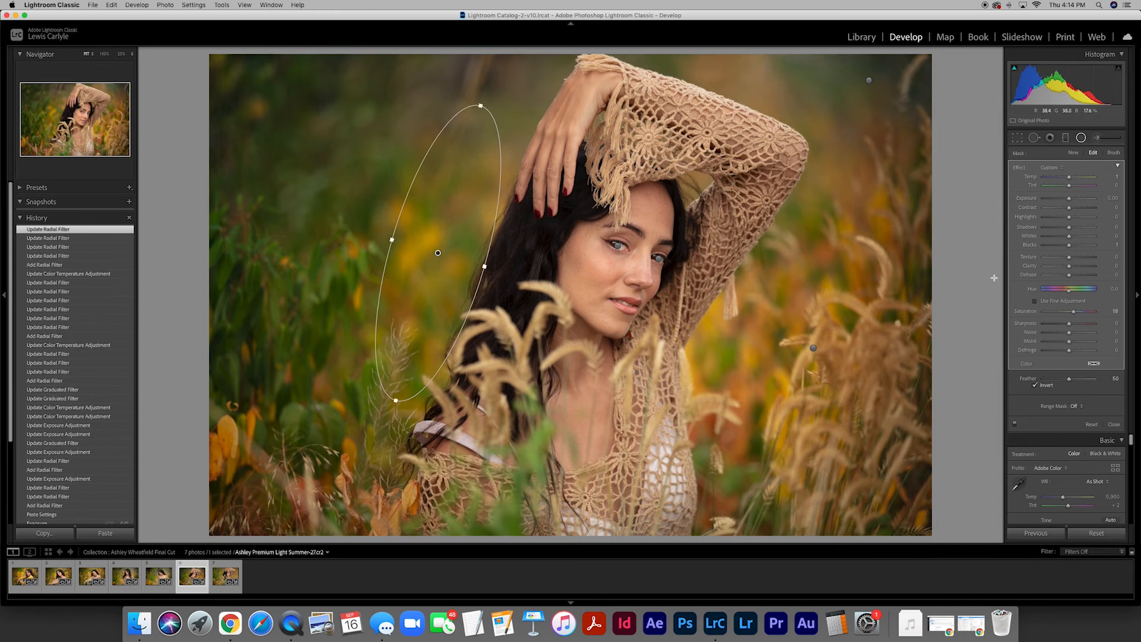
mouse_move(1070, 178)
left_mouse_down()
mouse_move(986, 176)
mouse_move(1072, 179)
left_mouse_up()
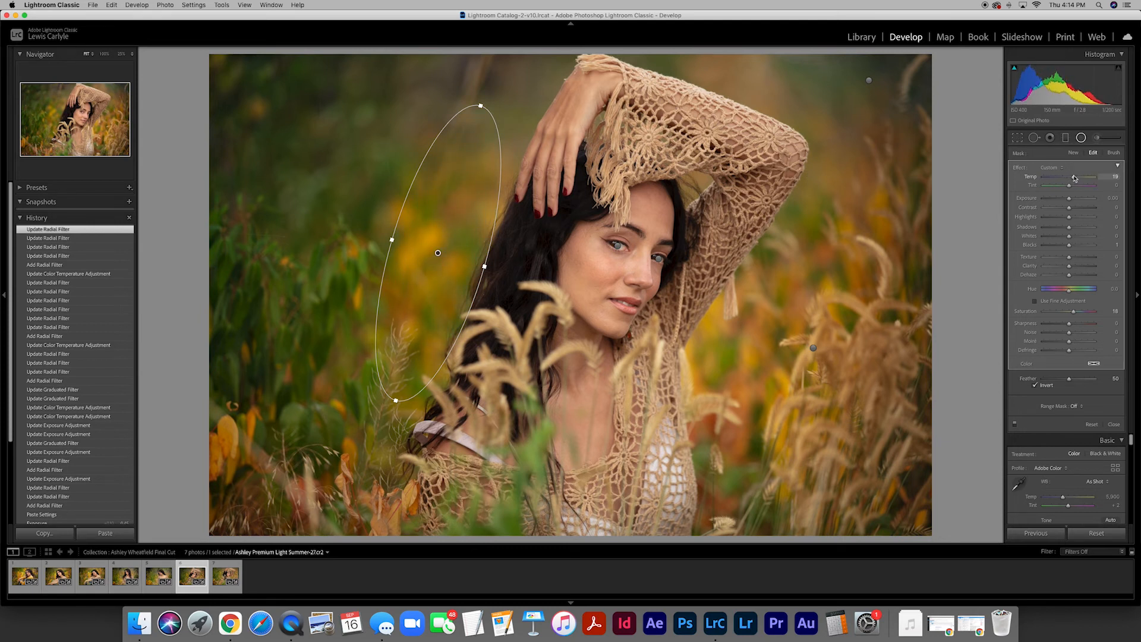
left_click_drag(1075, 177, 1075, 178)
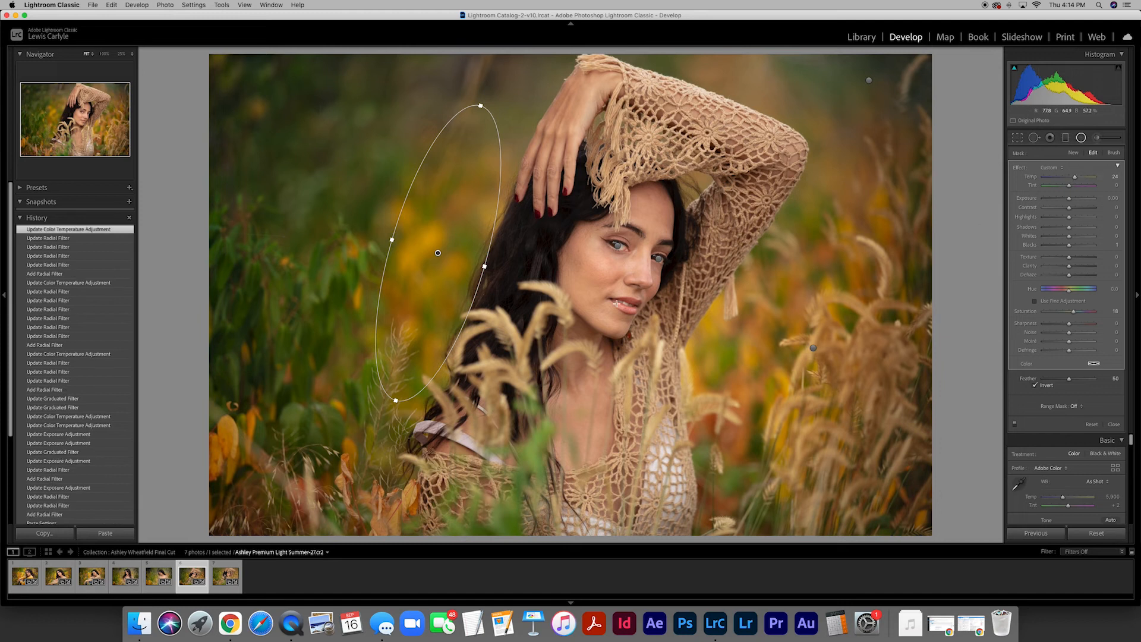
Add a wide radial filter over the lower-left orange leaves, warm its Temp to about 28, and close the filter adjustments
left_click_drag(267, 476, 421, 558)
left_click_drag(262, 470, 297, 482)
left_click_drag(1069, 177, 1075, 178)
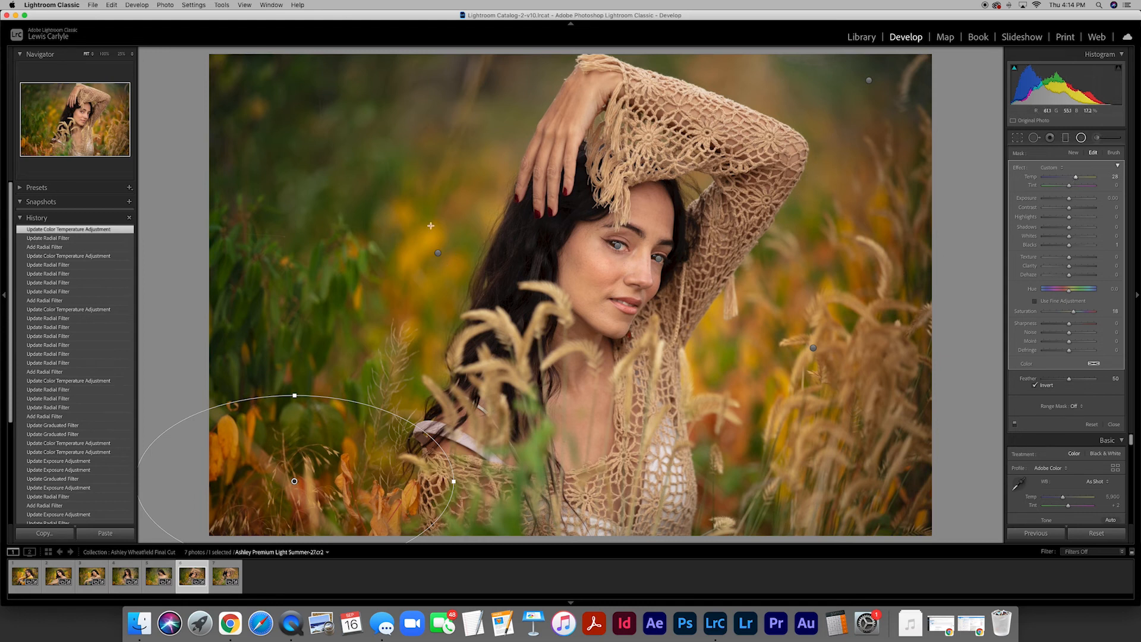
mouse_move(438, 256)
left_click(1081, 137)
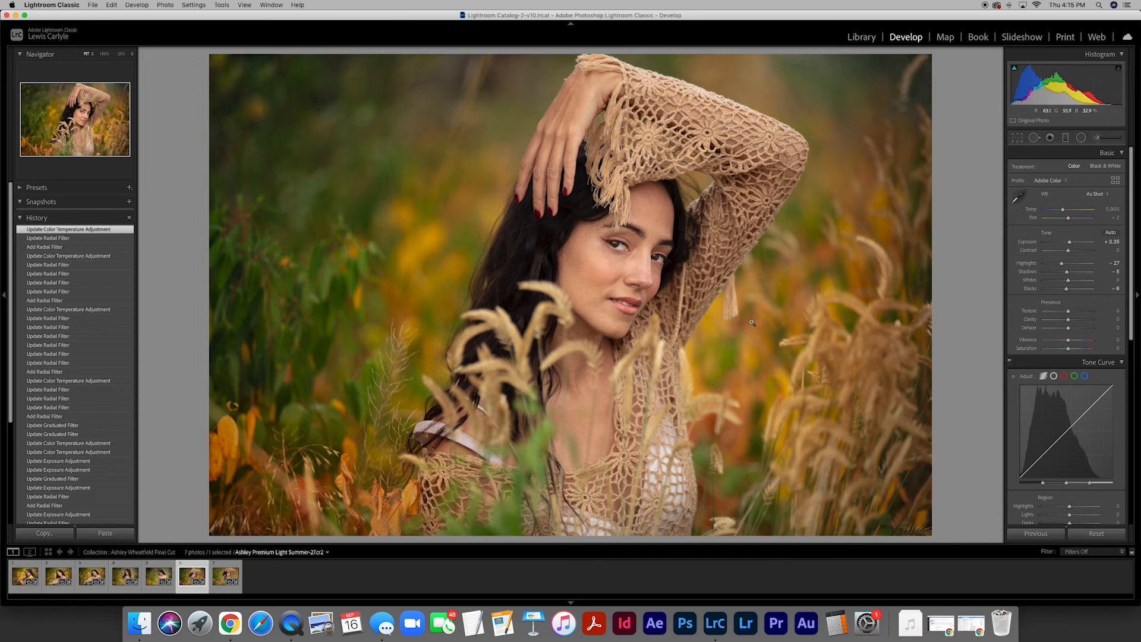
Set the sixth photo's overall Exposure to 0.48
left_click(1114, 241)
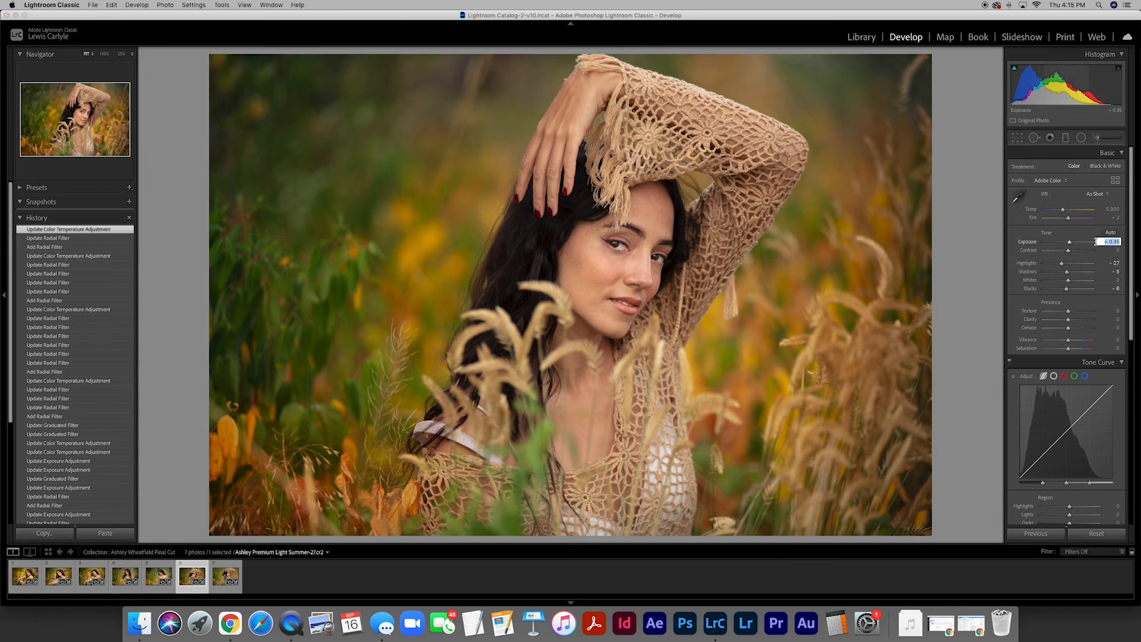
key("BackSpace")
type(".4")
key("Return")
type("8")
key("Return")
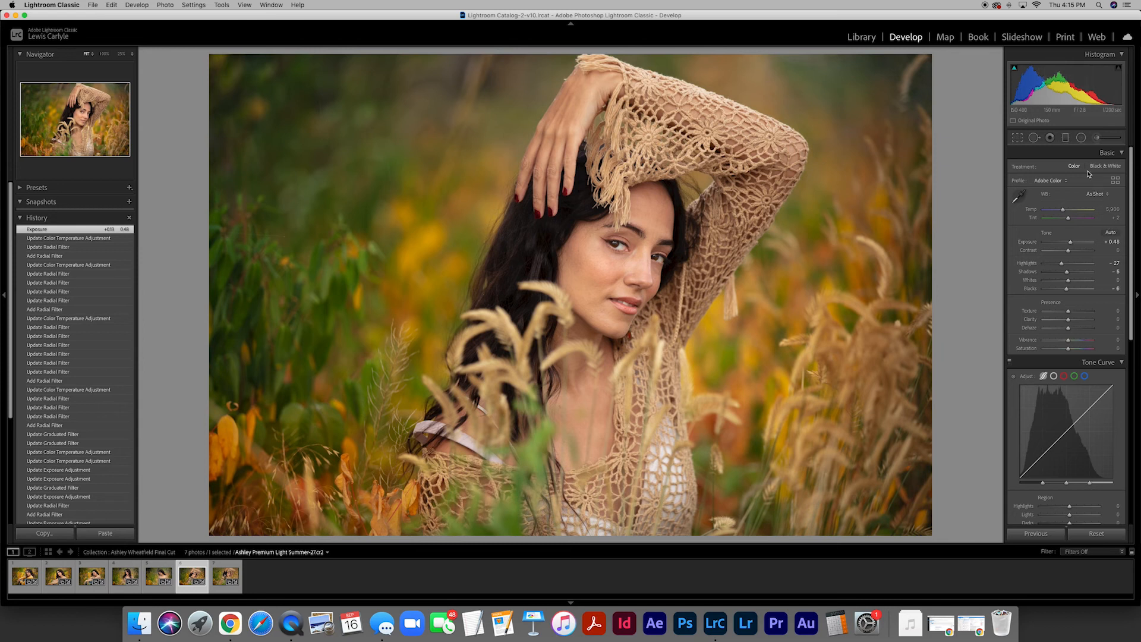
Fit a tilted radial filter over the woman's dark hair beside her face, brighten its Exposure to about 0.75, and close the adjustments
left_click(1082, 139)
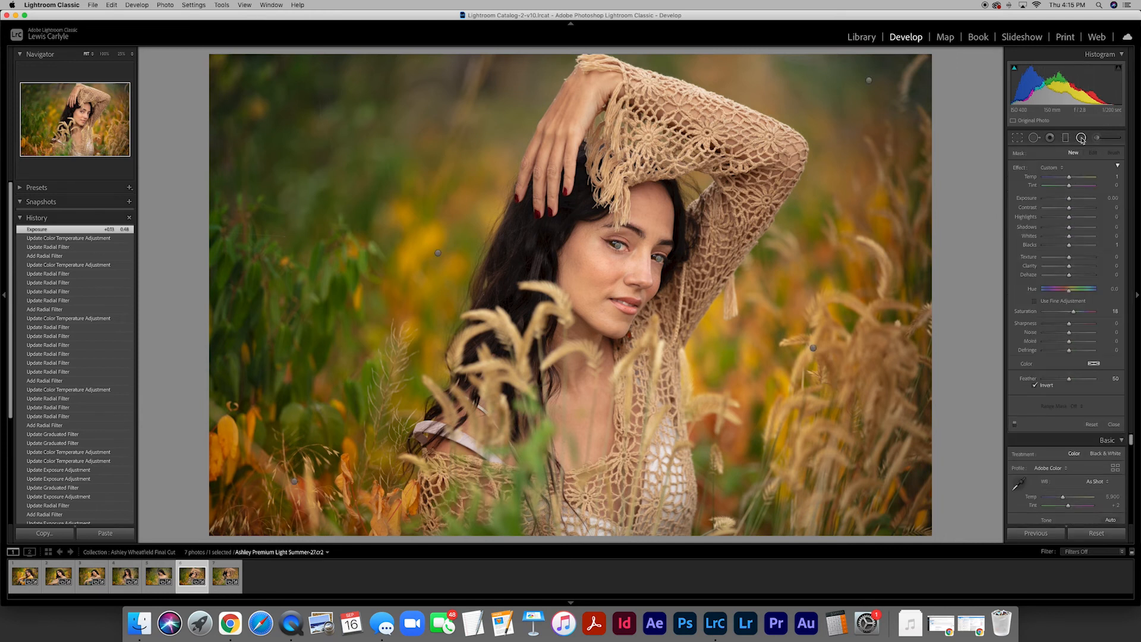
left_click_drag(529, 238, 562, 343)
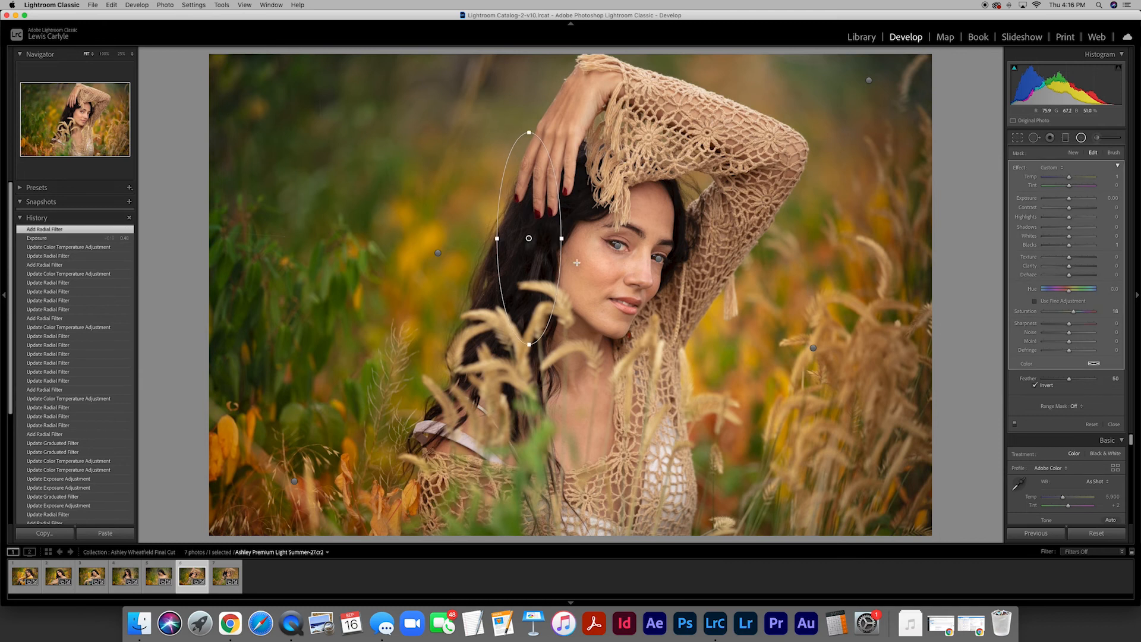
left_click_drag(568, 237, 528, 245)
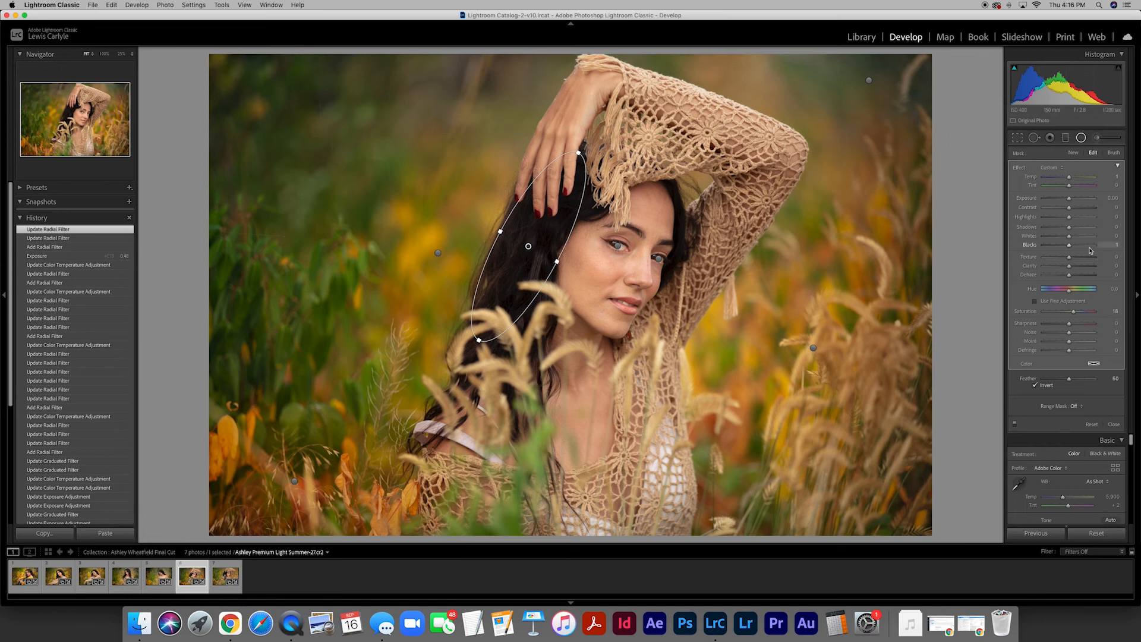
mouse_move(1070, 201)
left_mouse_down()
mouse_move(1104, 202)
mouse_move(1073, 202)
left_mouse_up()
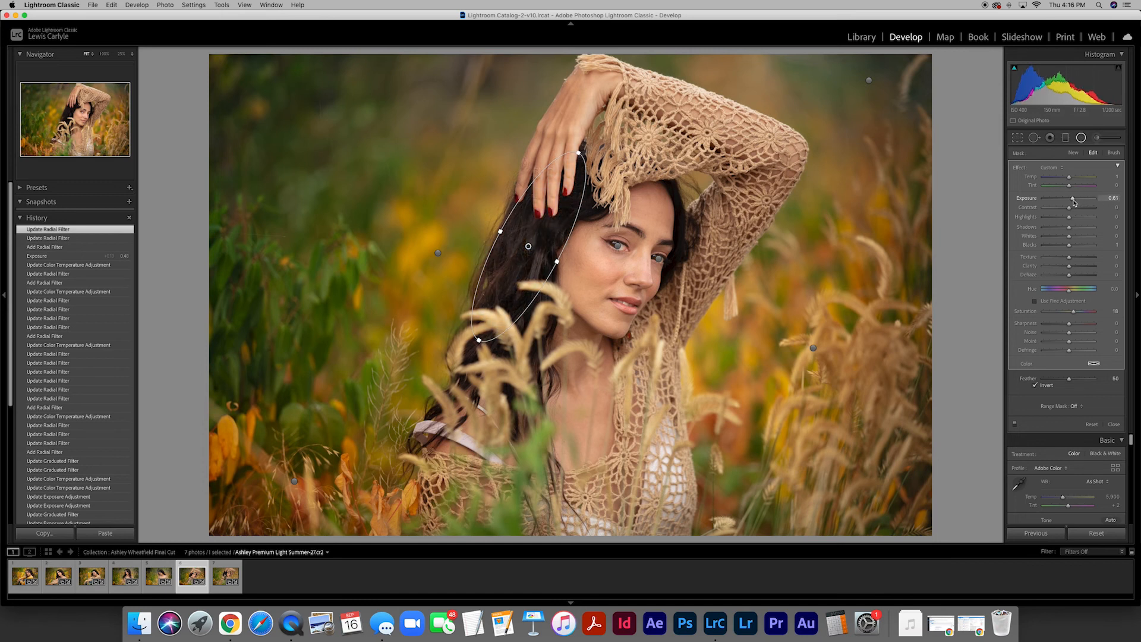
mouse_move(1075, 202)
left_mouse_down()
mouse_move(1051, 202)
mouse_move(1076, 203)
left_mouse_up()
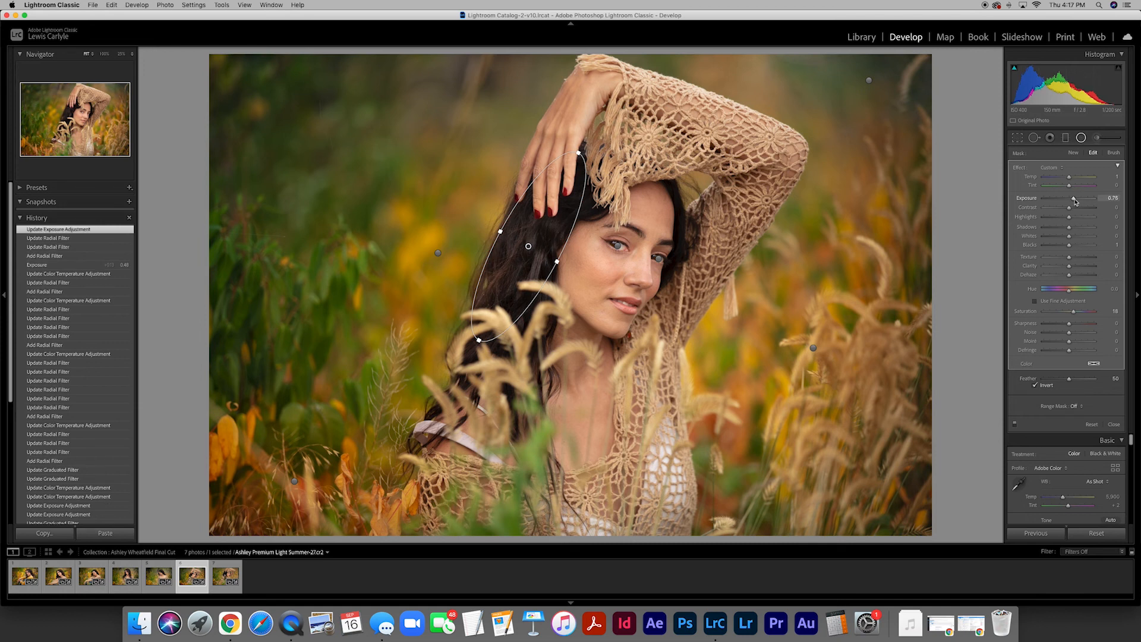
left_click(1113, 425)
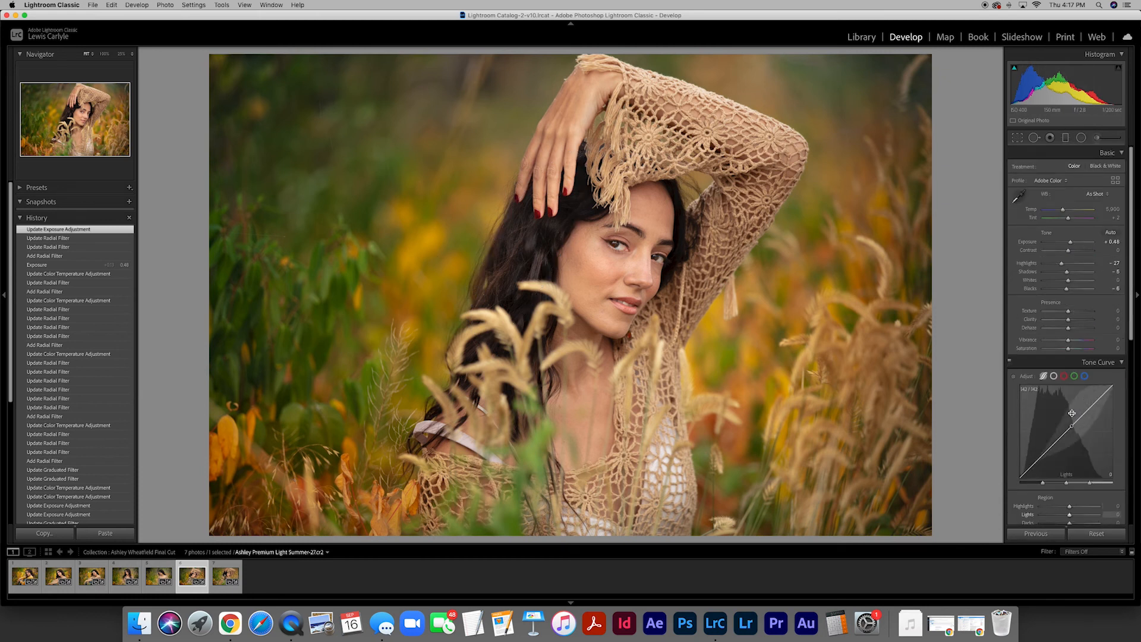
left_click(1081, 138)
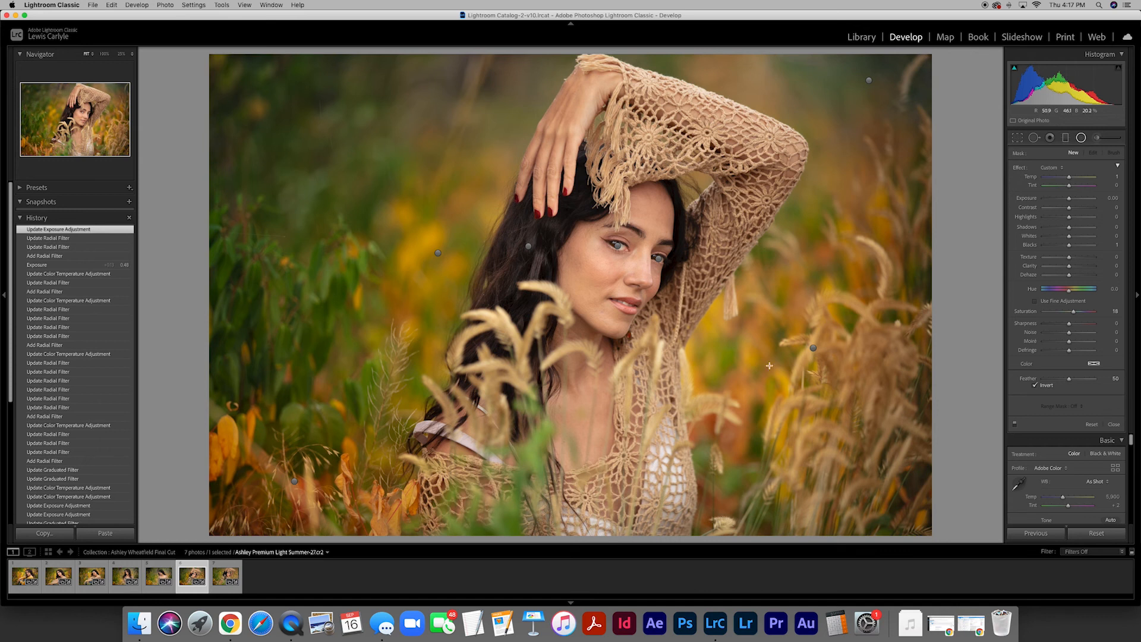
left_click(1081, 137)
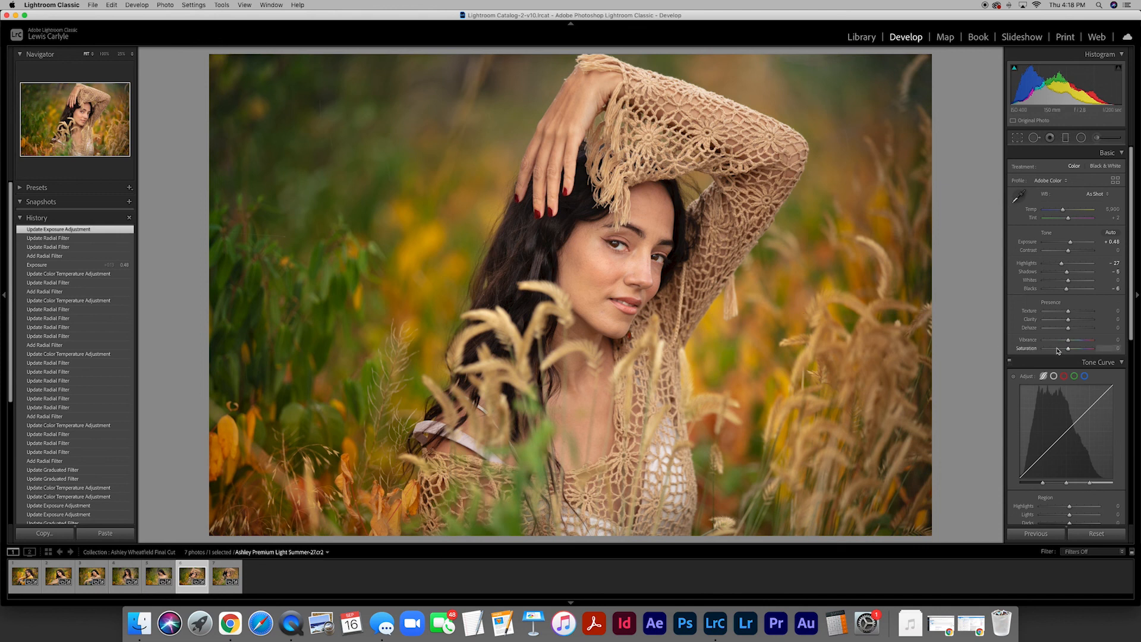
Try the photo's overall Saturation at about +68 and at -100, resetting it to 0 after each trial
mouse_move(1068, 349)
left_mouse_down()
mouse_move(1079, 350)
mouse_move(1057, 351)
mouse_move(1087, 351)
left_mouse_up()
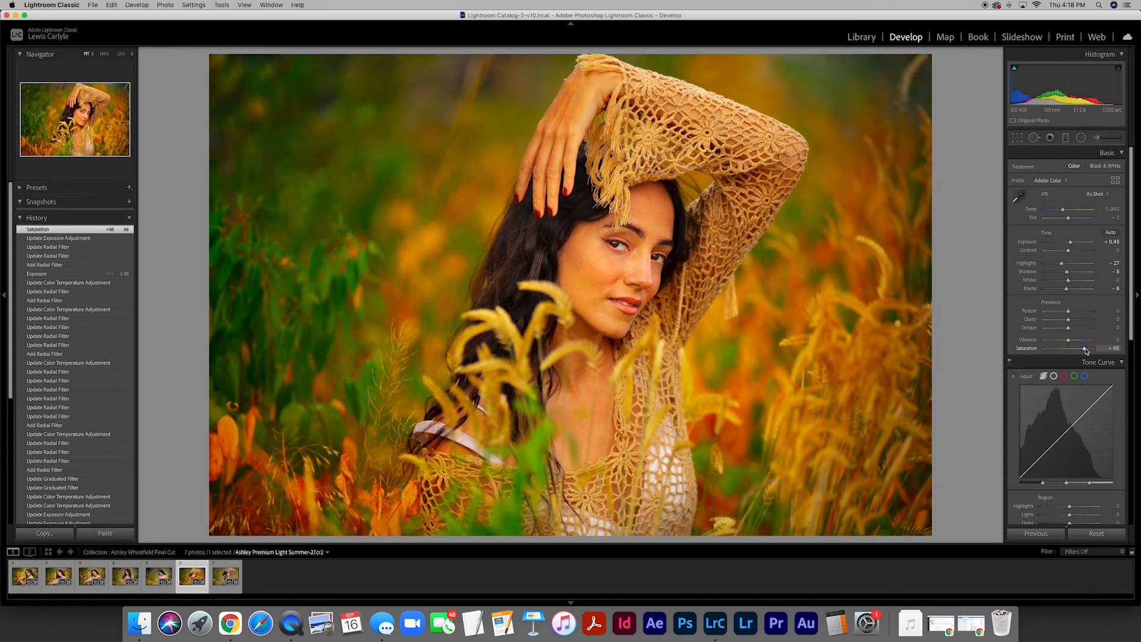
left_click(1109, 349)
type("0")
key("Return")
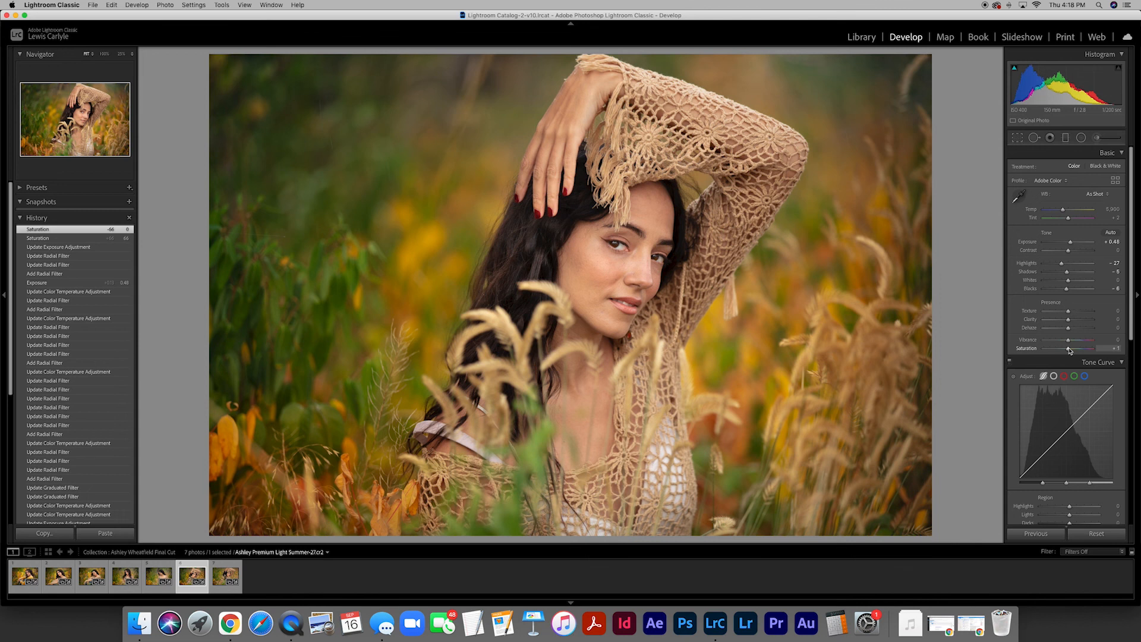
left_click_drag(1070, 351, 1034, 355)
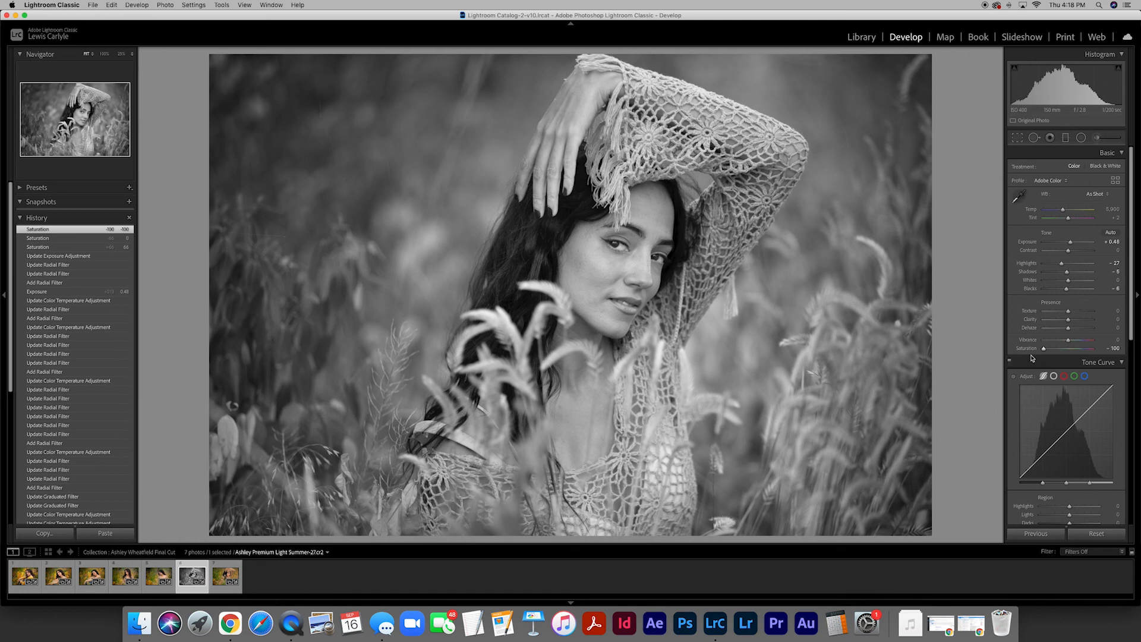
left_click(1112, 349)
type("0")
key("Return")
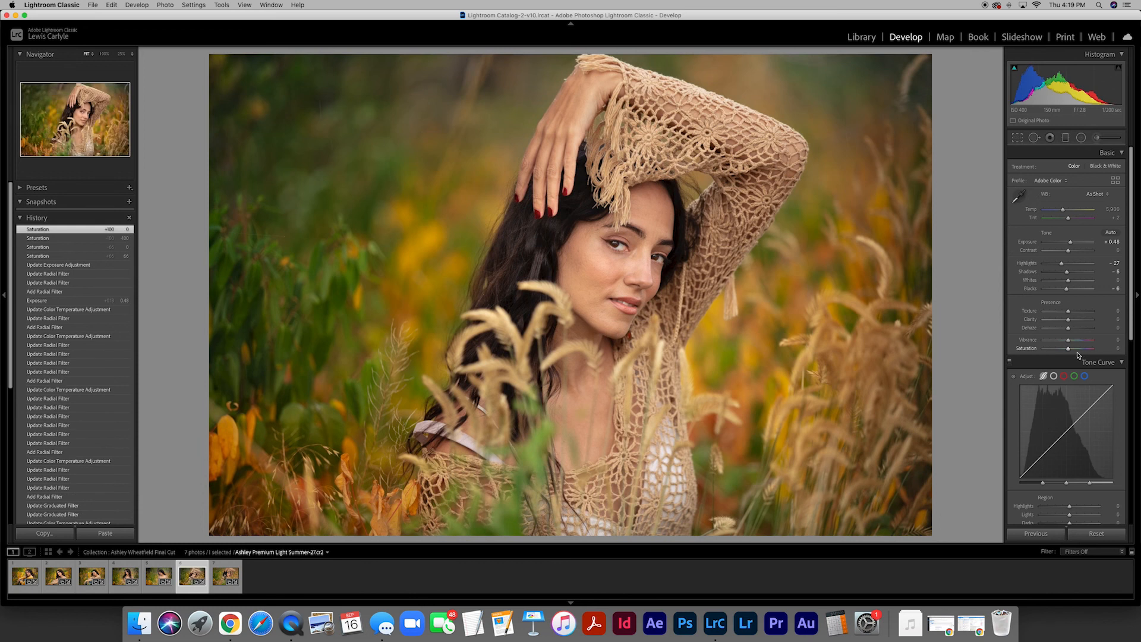